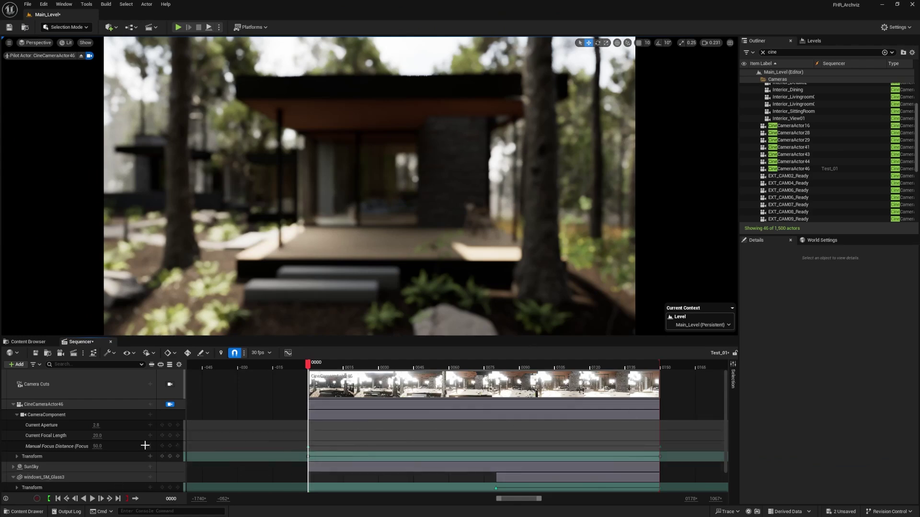
Select the Manual Focus Distance value and play back the Test_01 sequence preview
{"action": "left_click", "coordinate": [120, 447]}
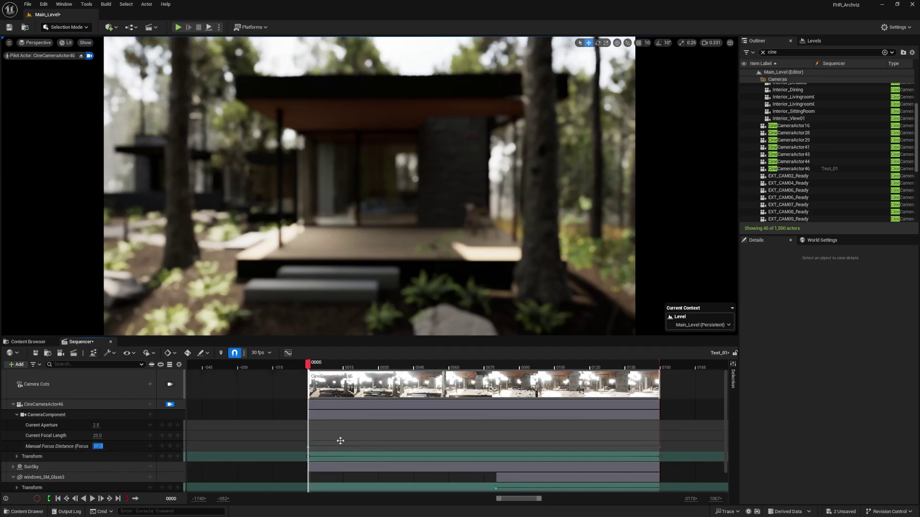
{"action": "left_click", "coordinate": [98, 499]}
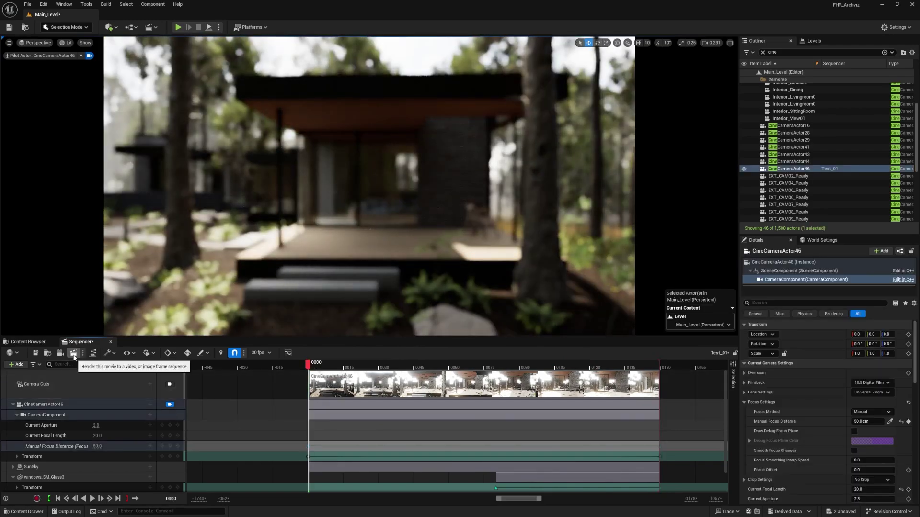
Open the Movie Render Queue, delete the old Test_01 job, and enlarge the window
{"action": "left_click", "coordinate": [74, 353]}
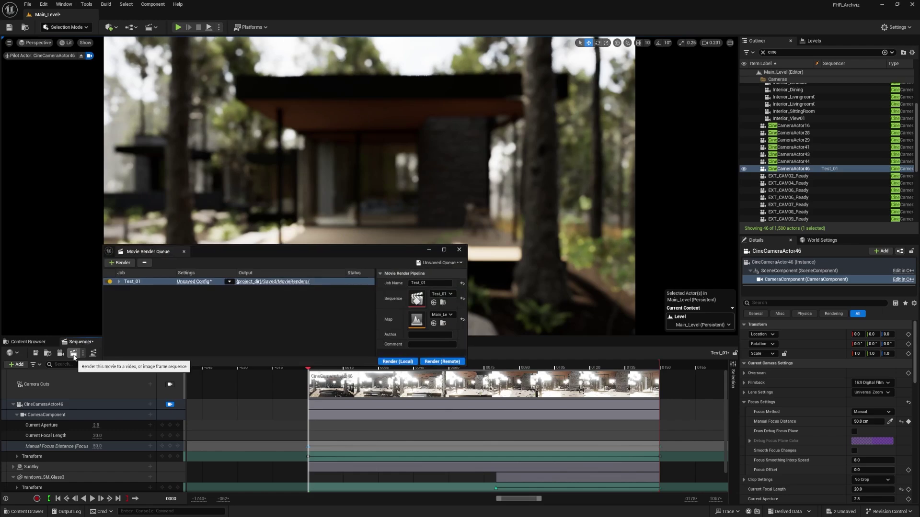
{"action": "left_click", "coordinate": [460, 249]}
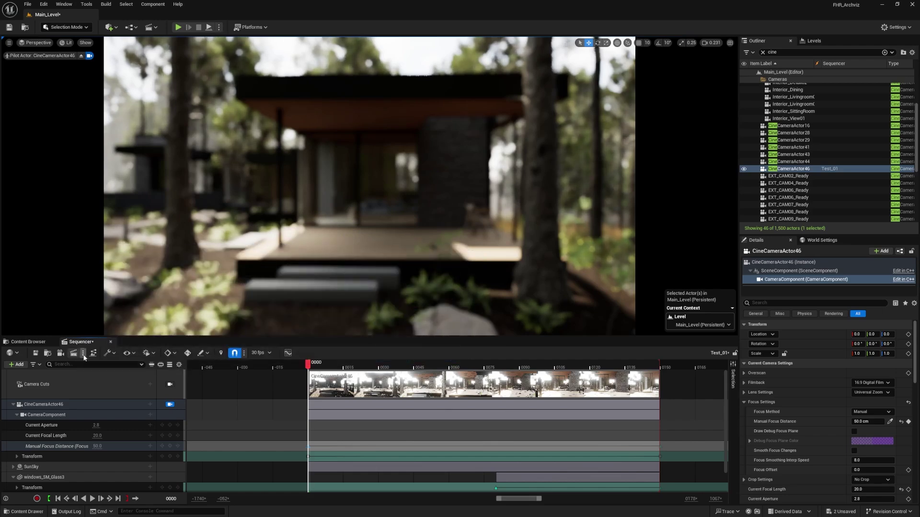
{"action": "left_click", "coordinate": [83, 353]}
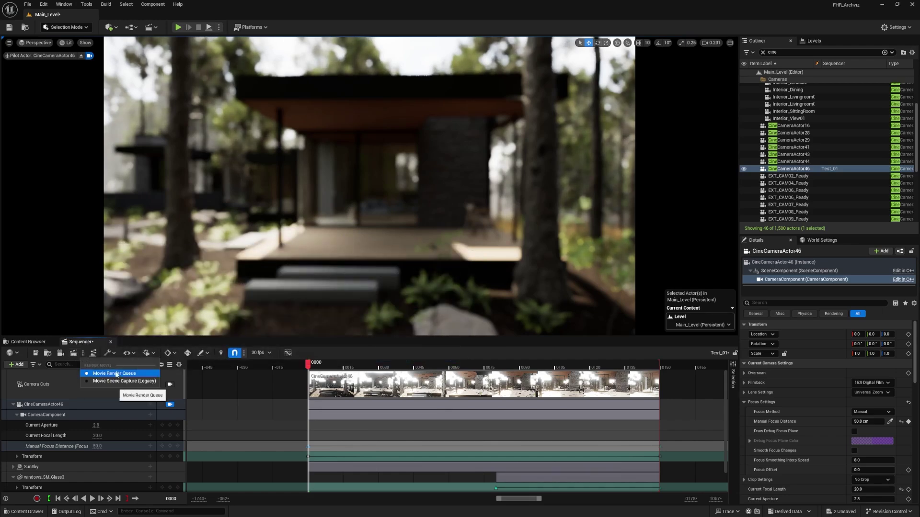
{"action": "left_click", "coordinate": [75, 356]}
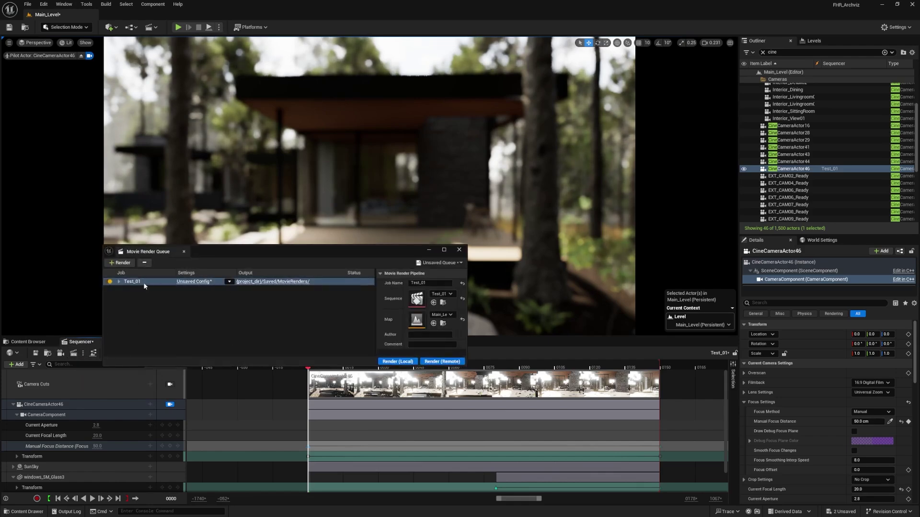
{"action": "key", "text": "Delete"}
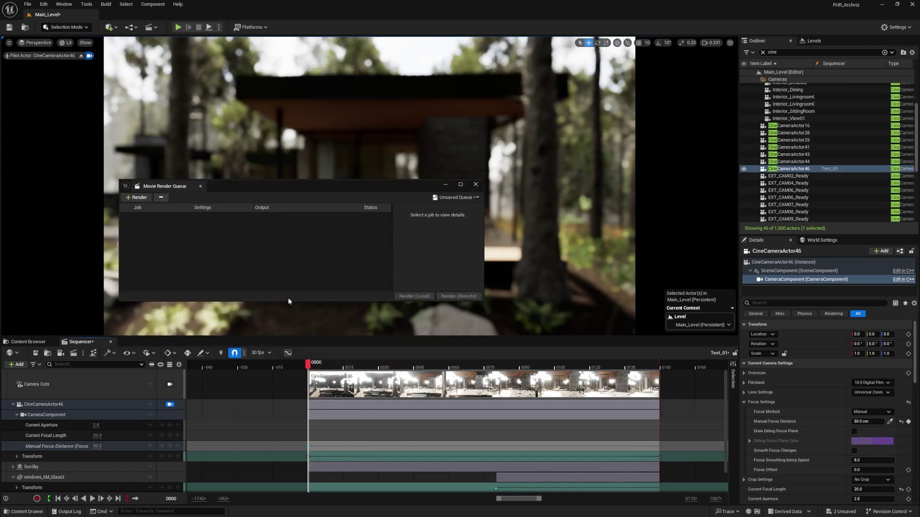
{"action": "left_click_drag", "start_coordinate": [288, 304], "coordinate": [289, 337]}
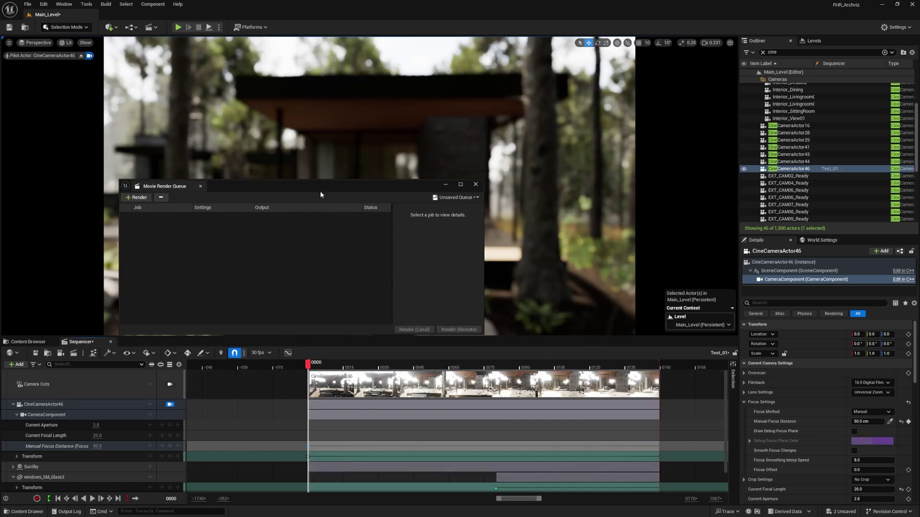
{"action": "left_click_drag", "start_coordinate": [320, 187], "coordinate": [379, 220]}
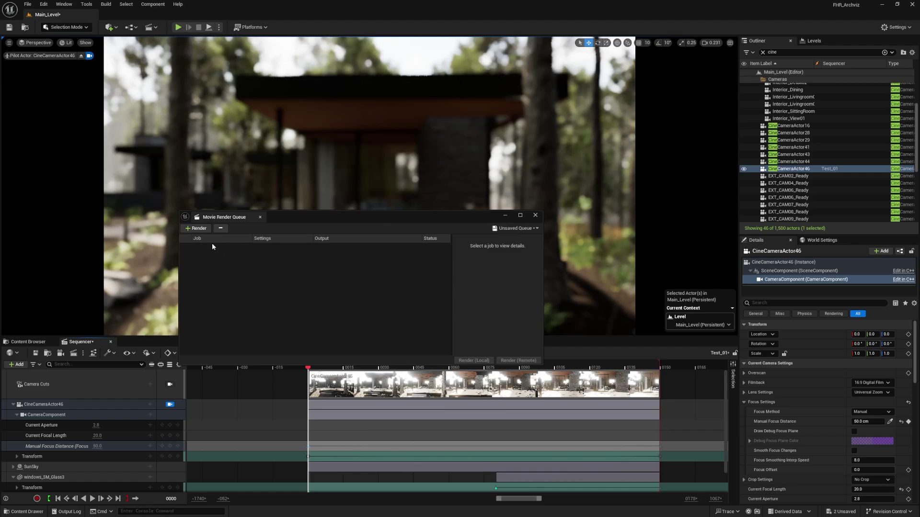
Add the Test_01 level sequence as a new render job
{"action": "left_click", "coordinate": [196, 228]}
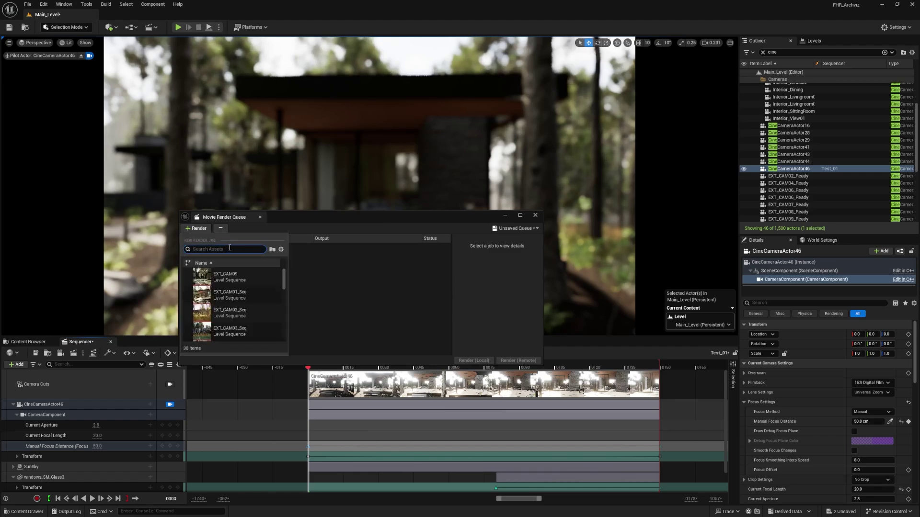
{"action": "type", "text": "test"}
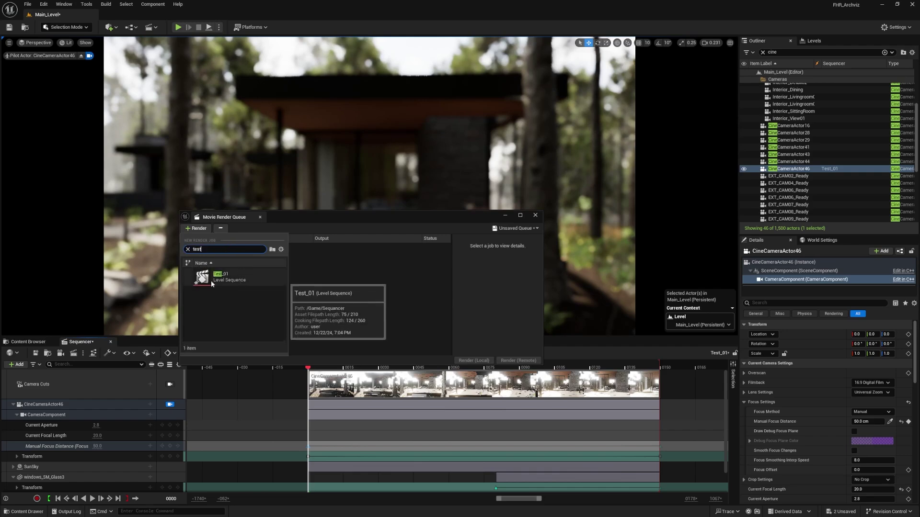
{"action": "left_click", "coordinate": [227, 281]}
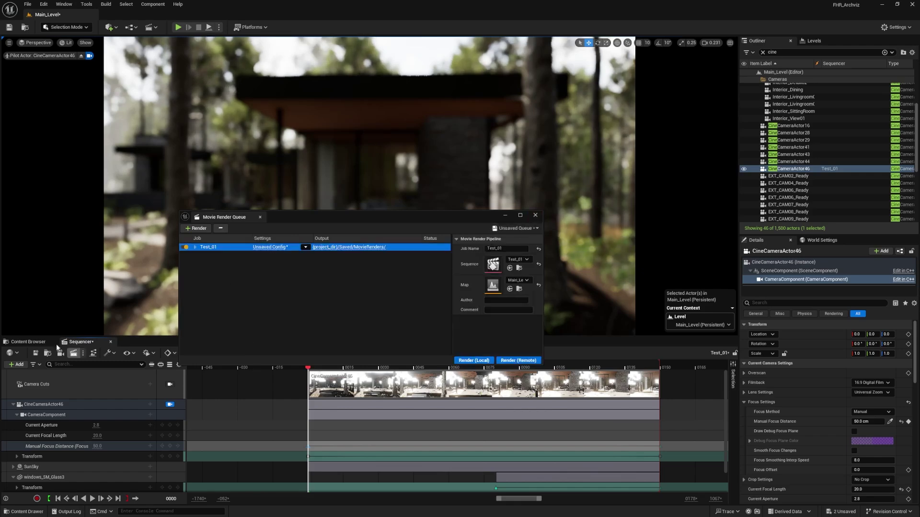
Save the Test_01 sequence from the Content Browser
{"action": "left_click", "coordinate": [33, 341]}
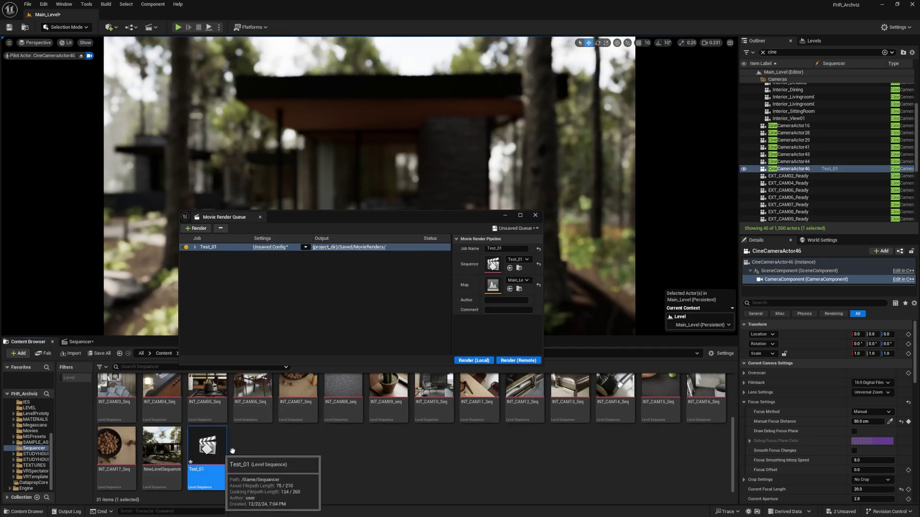
{"action": "left_click", "coordinate": [503, 216]}
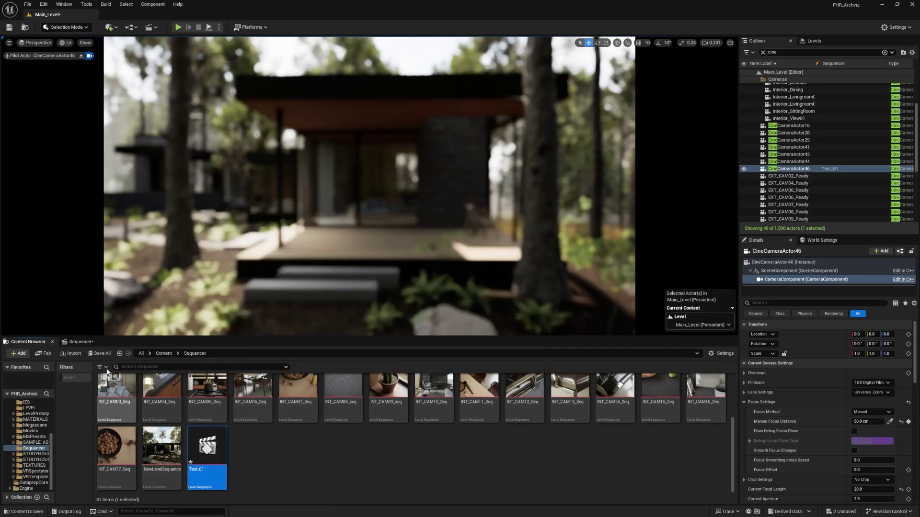
{"action": "left_click", "coordinate": [80, 342]}
{"action": "left_click", "coordinate": [39, 354]}
{"action": "left_click", "coordinate": [28, 341]}
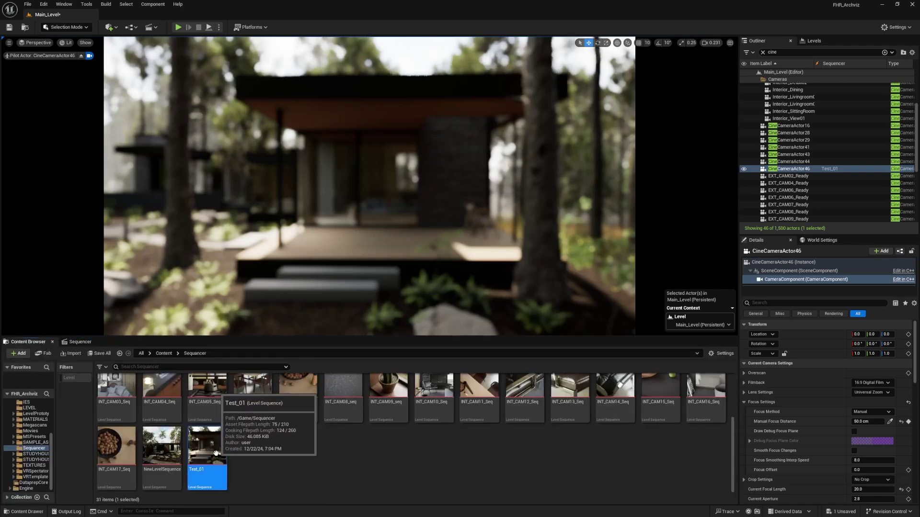
Reopen the Test_01 render queue and check its MovieRenders output folder in Explorer
{"action": "left_click", "coordinate": [80, 342]}
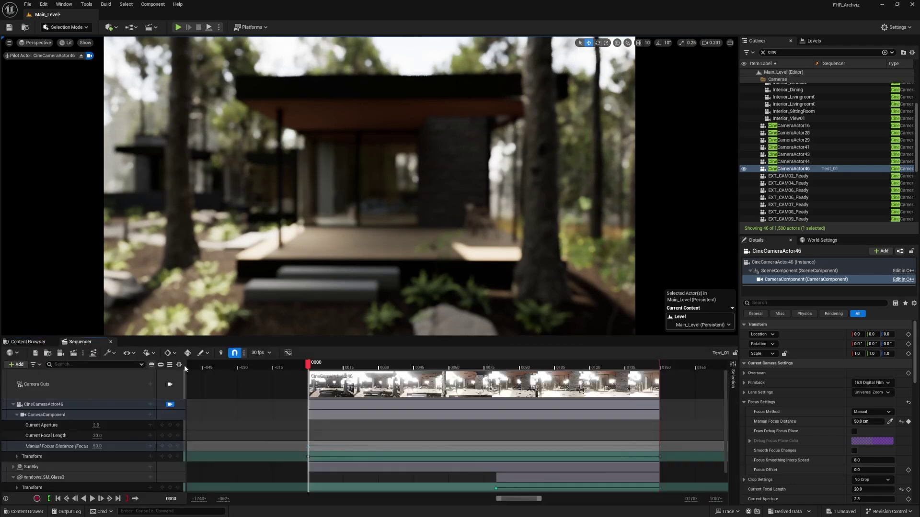
{"action": "left_click", "coordinate": [94, 354]}
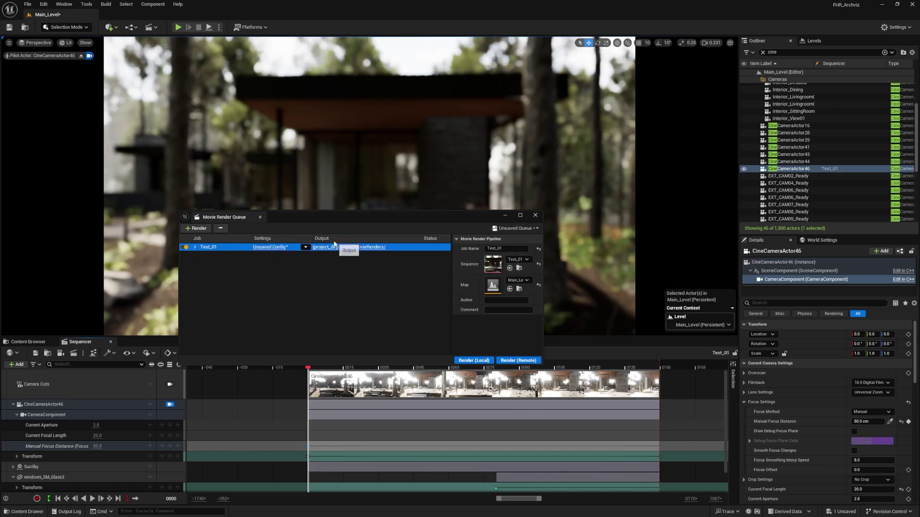
{"action": "left_click", "coordinate": [353, 247]}
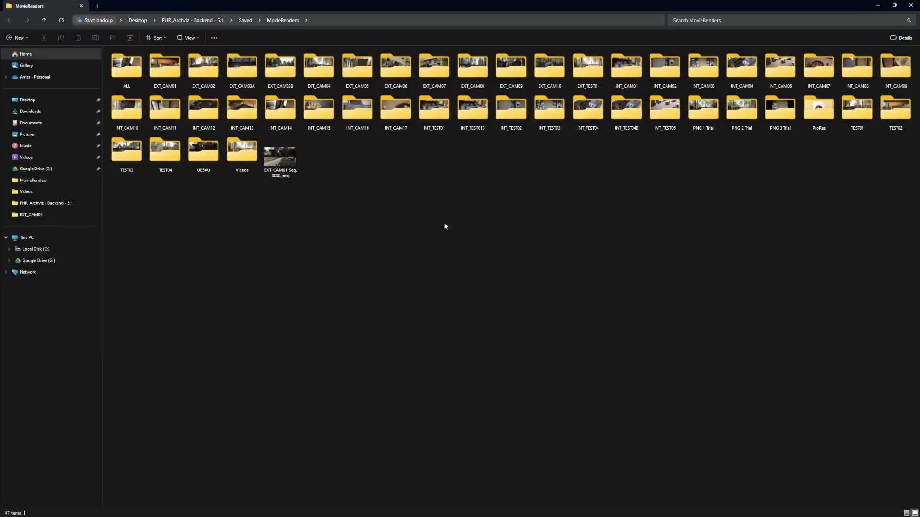
{"action": "left_click", "coordinate": [911, 5]}
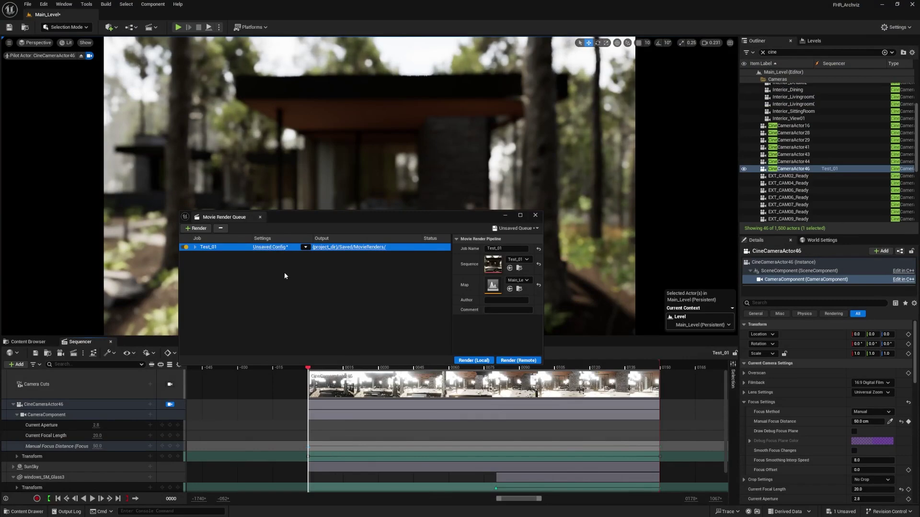
Enable Use Custom Frame Rate in the job's Output settings and set it to 30 fps
{"action": "left_click", "coordinate": [272, 249]}
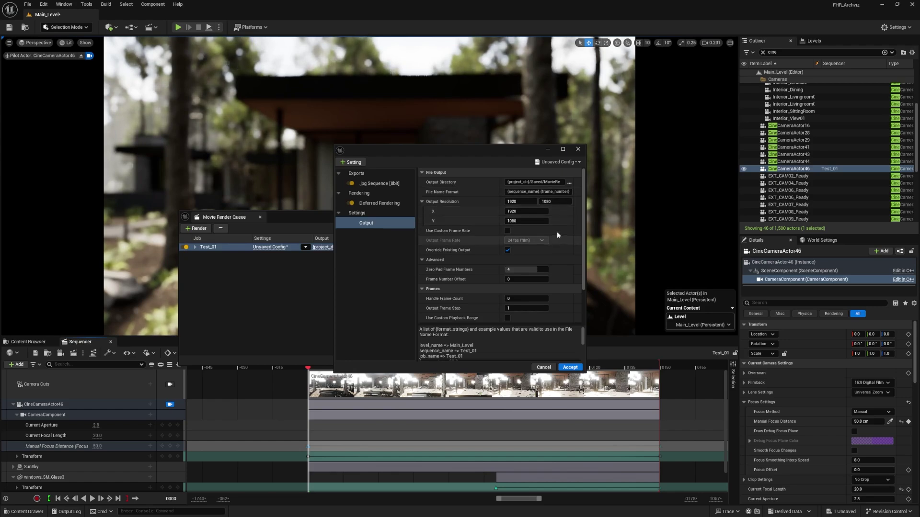
{"action": "left_click", "coordinate": [507, 231]}
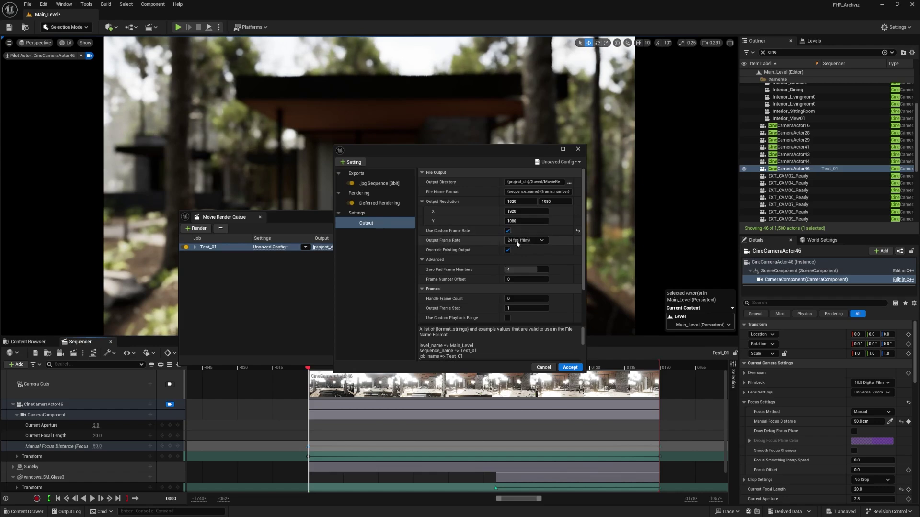
{"action": "left_click", "coordinate": [516, 242]}
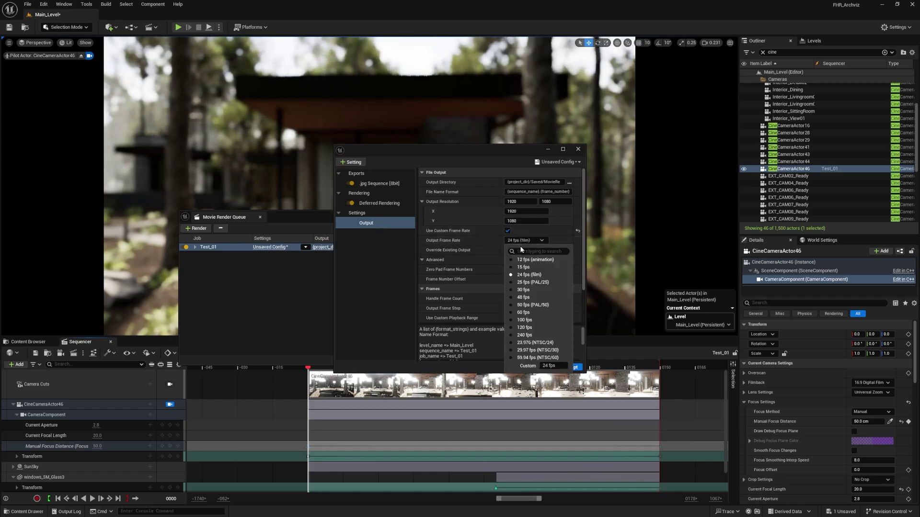
{"action": "left_click", "coordinate": [529, 290]}
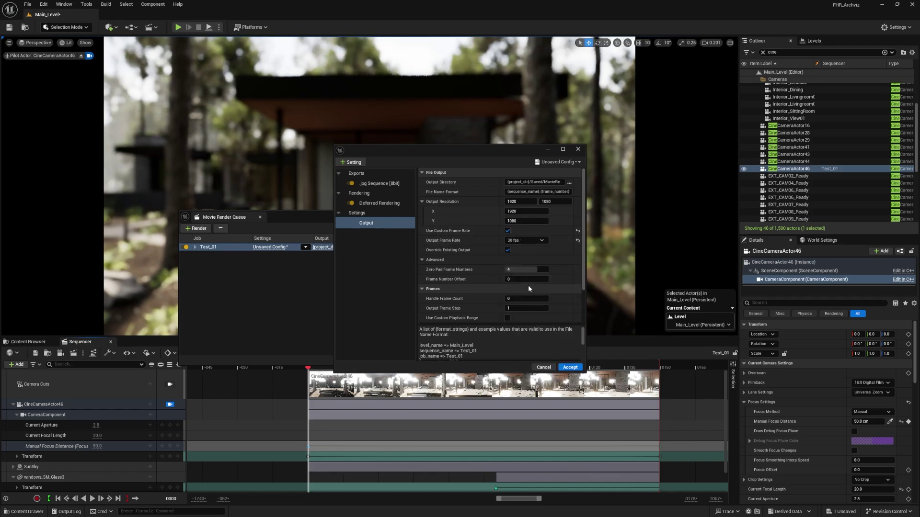
{"action": "left_click", "coordinate": [524, 240]}
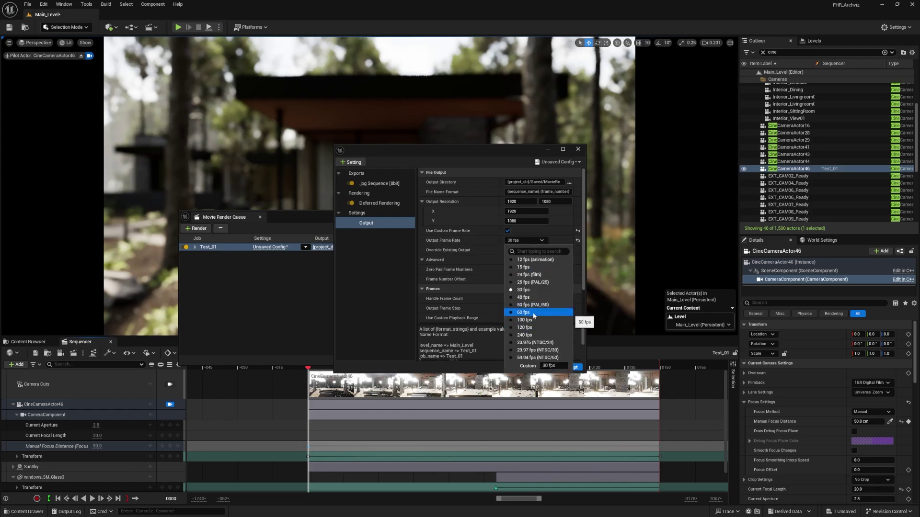
{"action": "left_click", "coordinate": [522, 232]}
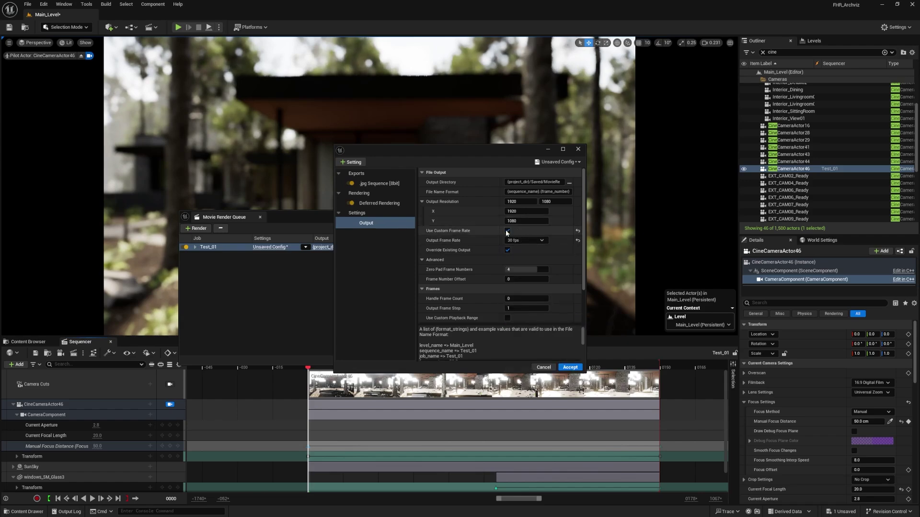
Create folder Test01UERE under Saved/MovieRenders and choose it as the job's output directory
{"action": "left_click", "coordinate": [570, 183]}
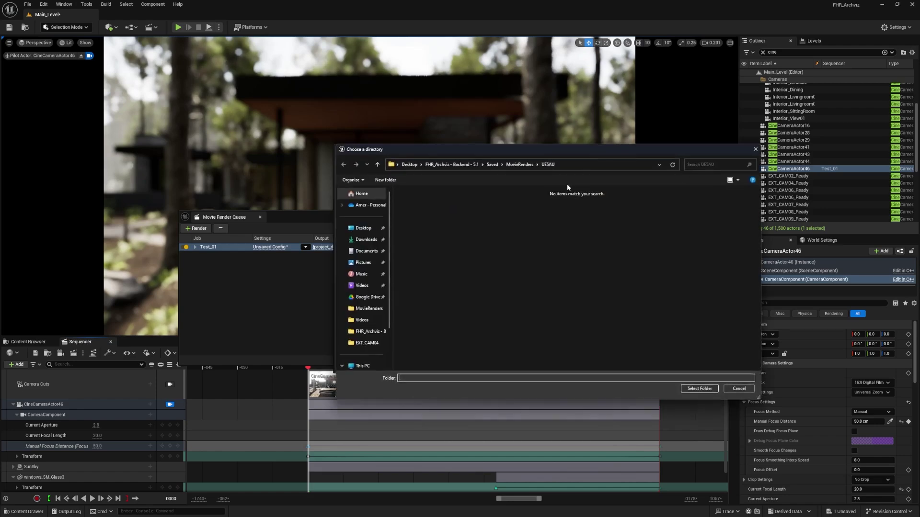
{"action": "left_click", "coordinate": [520, 164]}
{"action": "scroll", "coordinate": [470, 350], "scroll_direction": "down", "scroll_amount": 3}
{"action": "right_click", "coordinate": [472, 349]}
{"action": "mouse_move", "coordinate": [499, 428]}
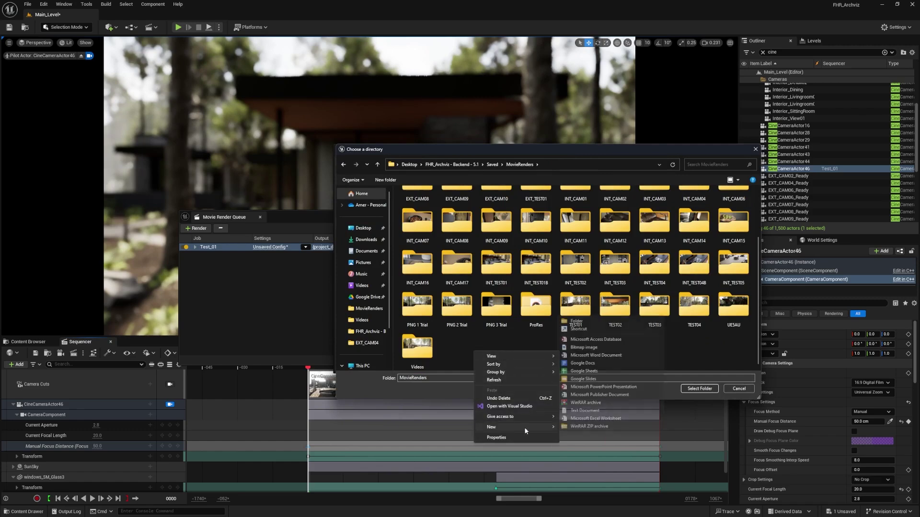
{"action": "left_click", "coordinate": [584, 322]}
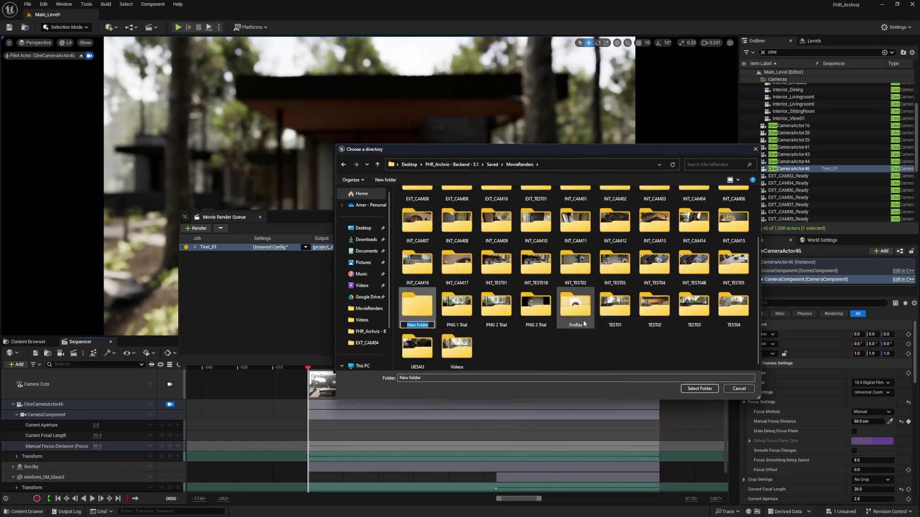
{"action": "type", "text": "Test01UERE"}
{"action": "key", "text": "Return"}
{"action": "double_click", "coordinate": [418, 307]}
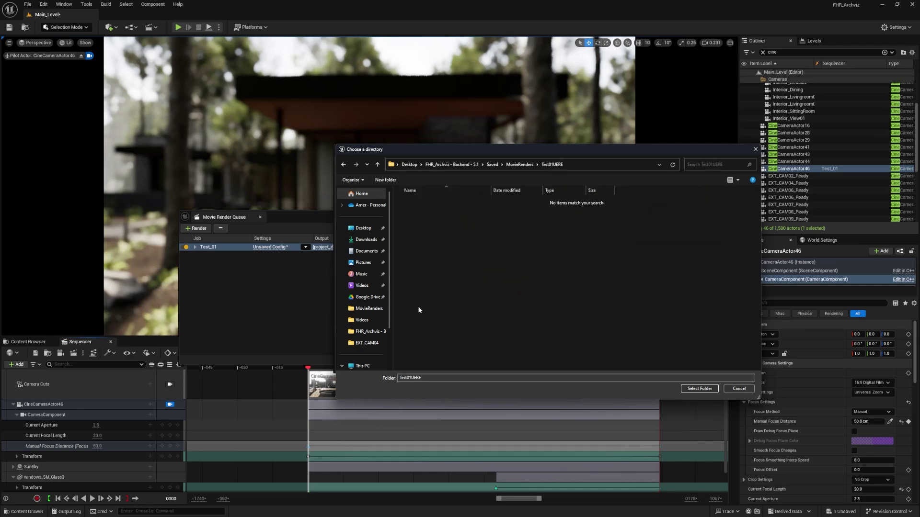
{"action": "left_click", "coordinate": [699, 388]}
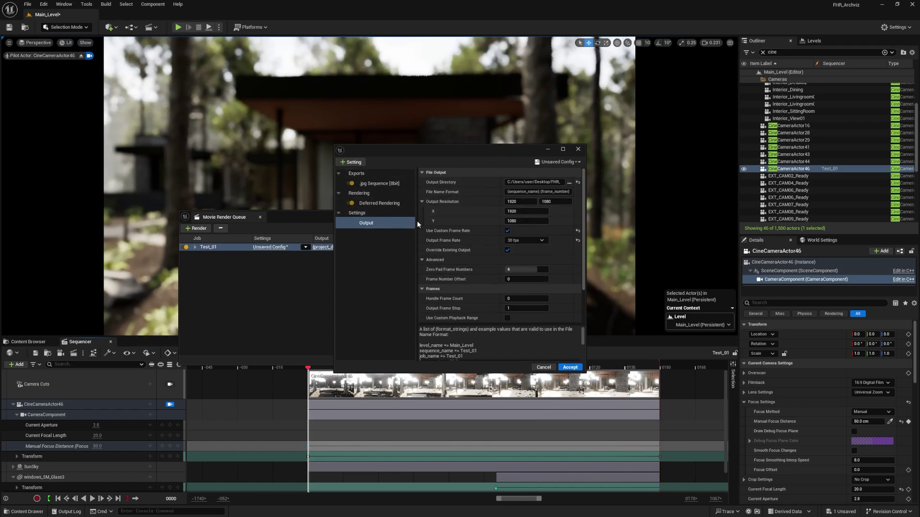
Add a .png Sequence [8bit] export and delete the .jpg Sequence [8bit] export
{"action": "left_click", "coordinate": [371, 185]}
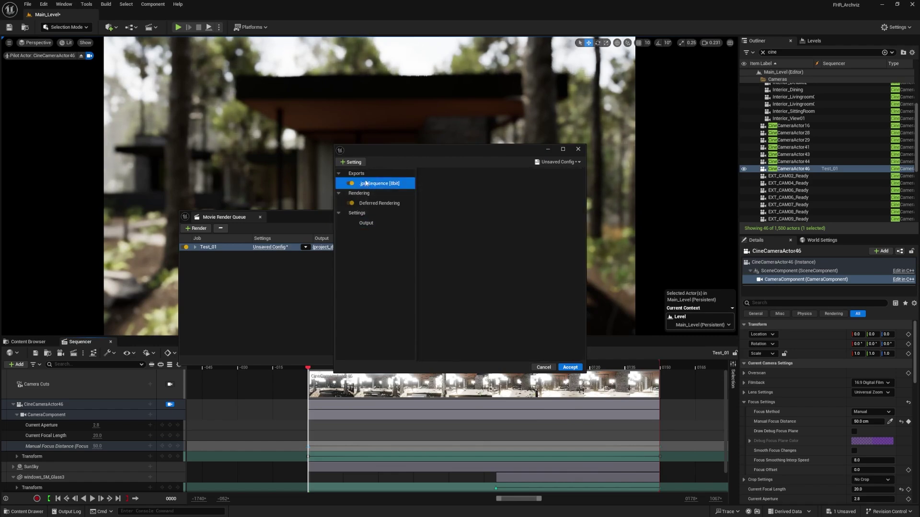
{"action": "left_click", "coordinate": [351, 163]}
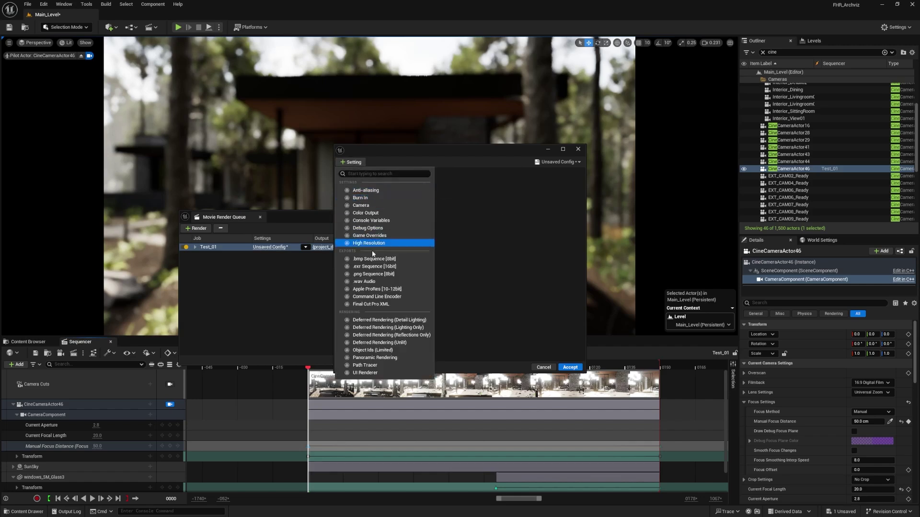
{"action": "left_click", "coordinate": [374, 279]}
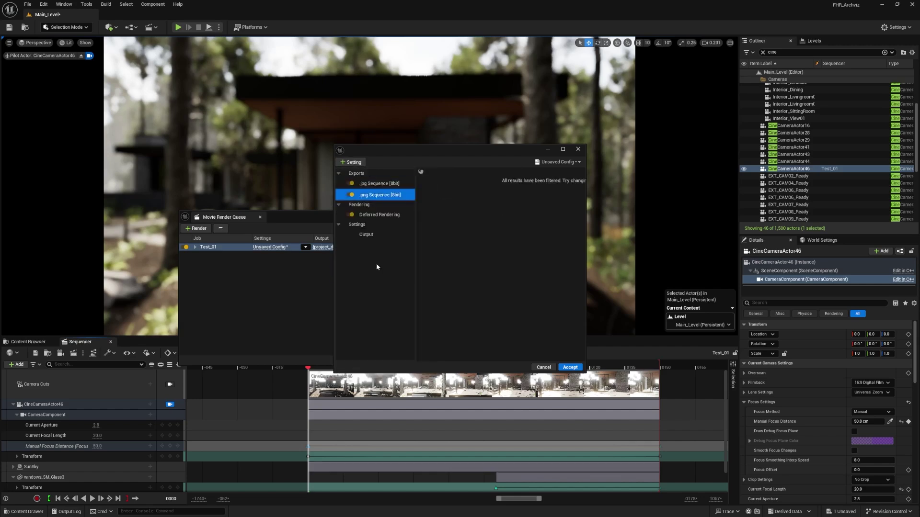
{"action": "left_click", "coordinate": [377, 184]}
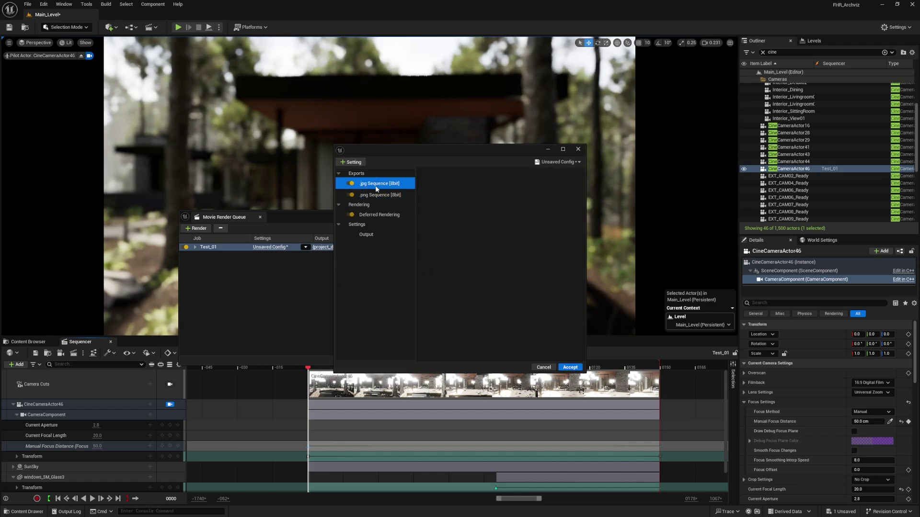
{"action": "key", "text": "Delete"}
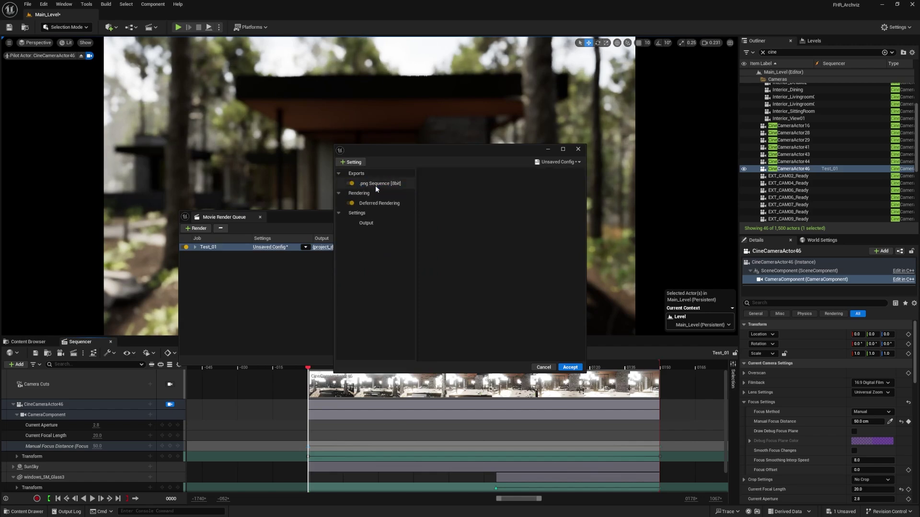
{"action": "left_click", "coordinate": [352, 162]}
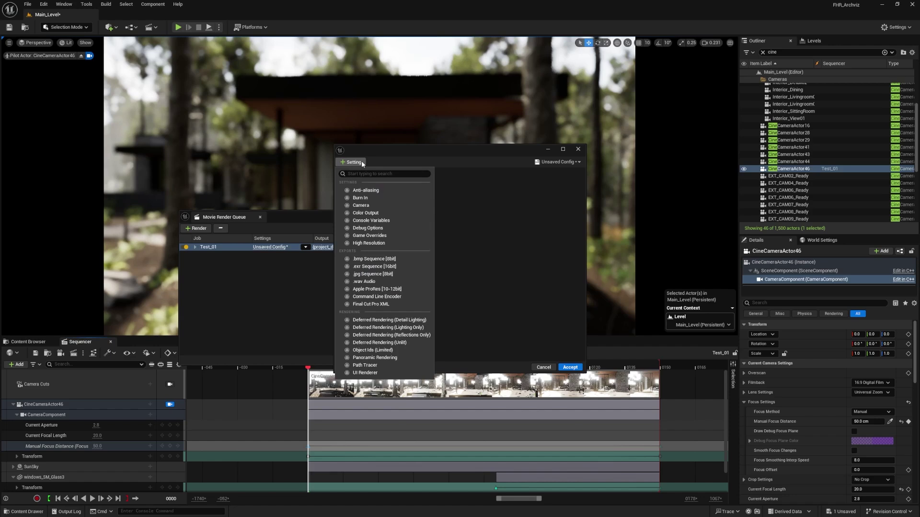
Add the Anti-aliasing and Console Variables settings to the Test_01 job configuration
{"action": "left_click", "coordinate": [369, 191]}
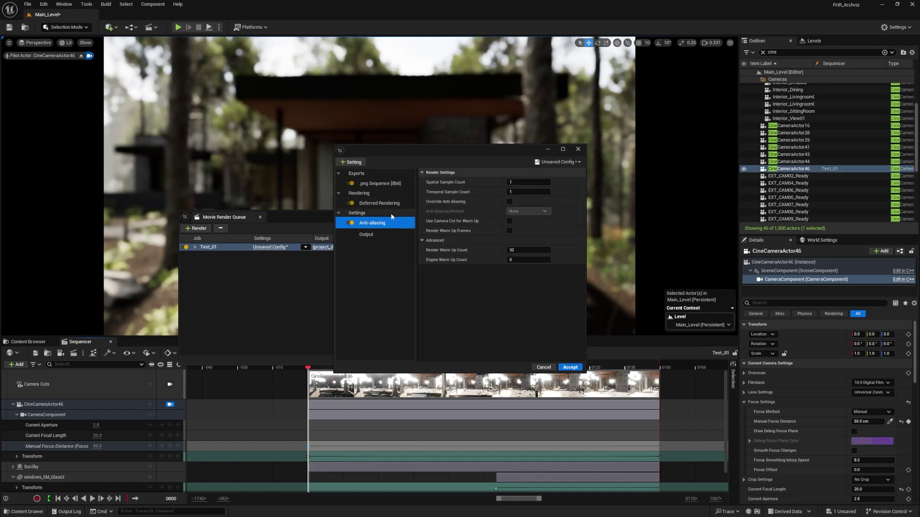
{"action": "left_click", "coordinate": [343, 164]}
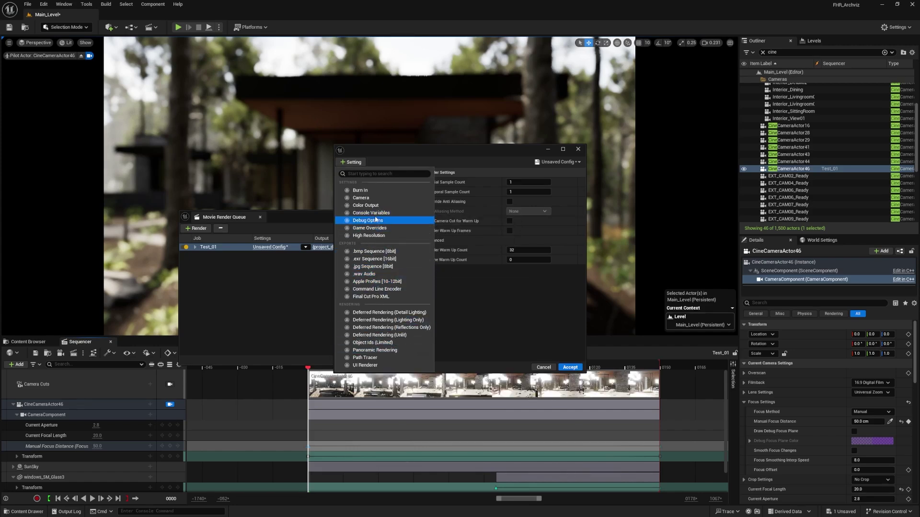
{"action": "key", "text": "Escape"}
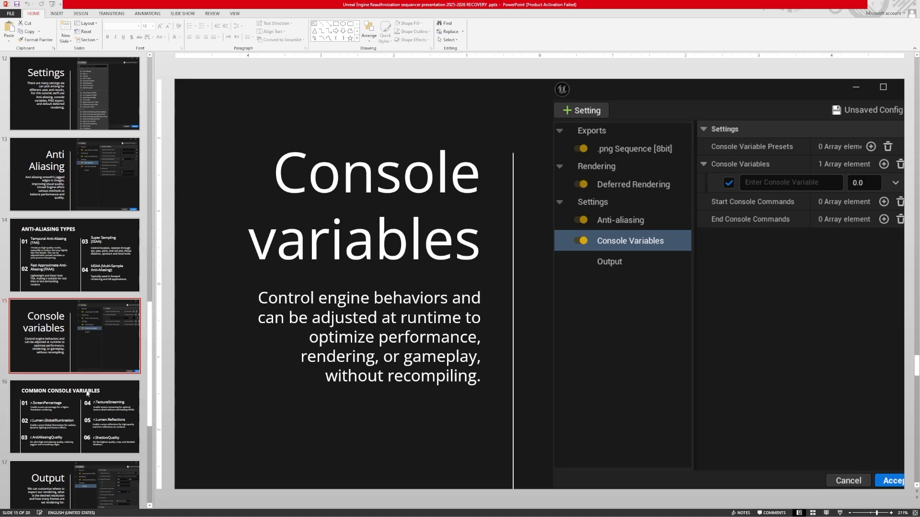
Go to slide 16, Common Console Variables, in PowerPoint
{"action": "left_click", "coordinate": [87, 407]}
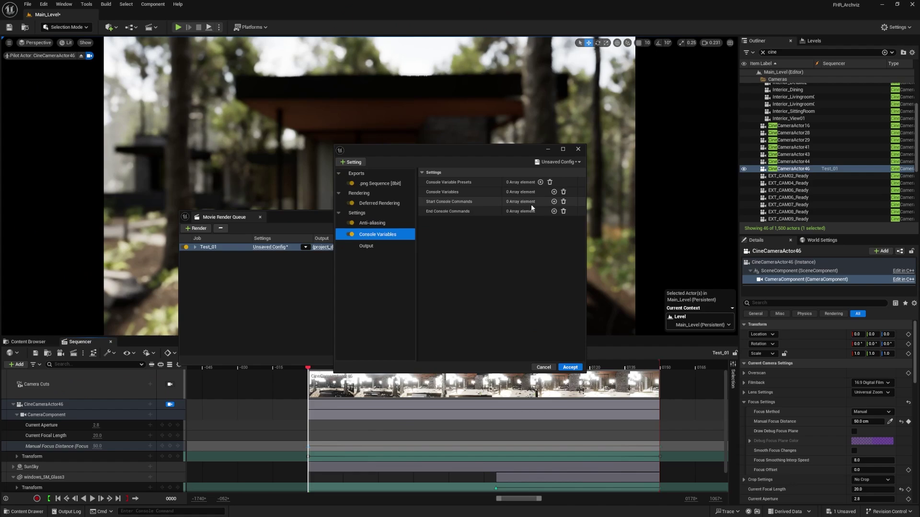
Enter r.screenpercentage as Start Console Command index 0 and widen the settings window
{"action": "left_click", "coordinate": [554, 201]}
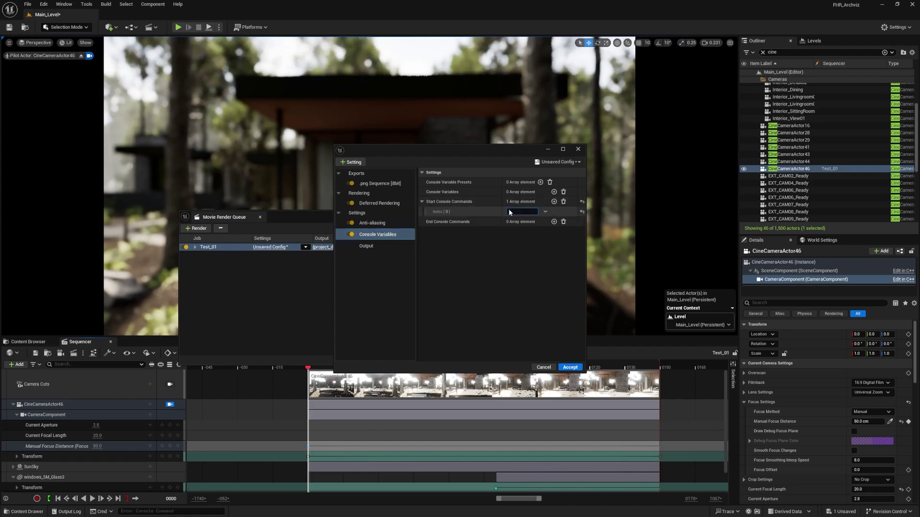
{"action": "type", "text": "r.screen"}
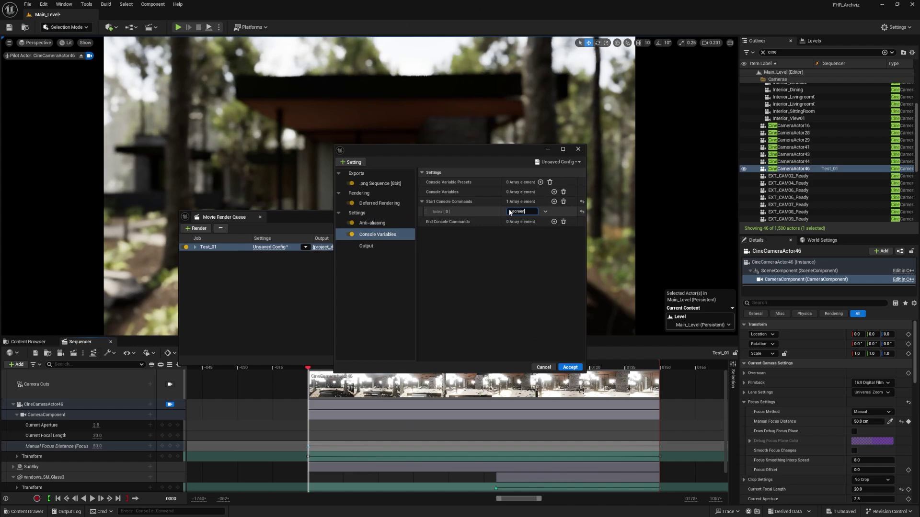
{"action": "type", "text": "percentage"}
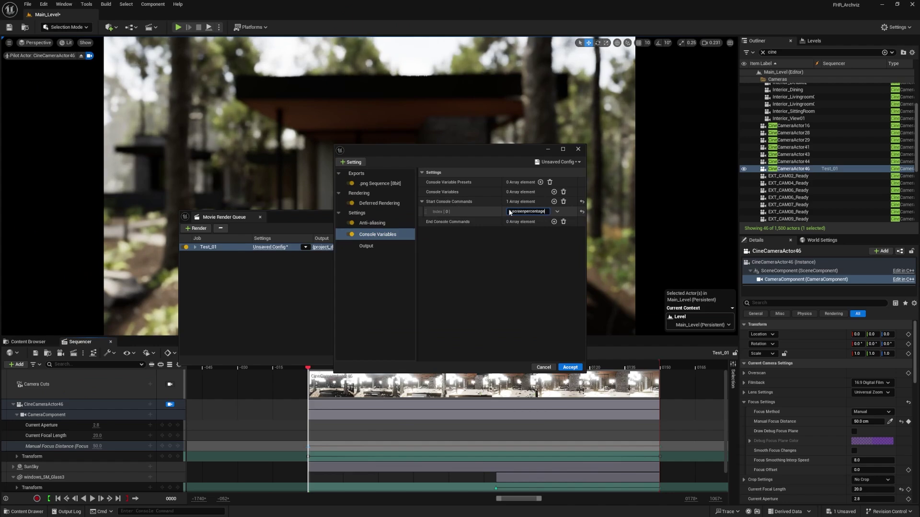
{"action": "left_click", "coordinate": [577, 243]}
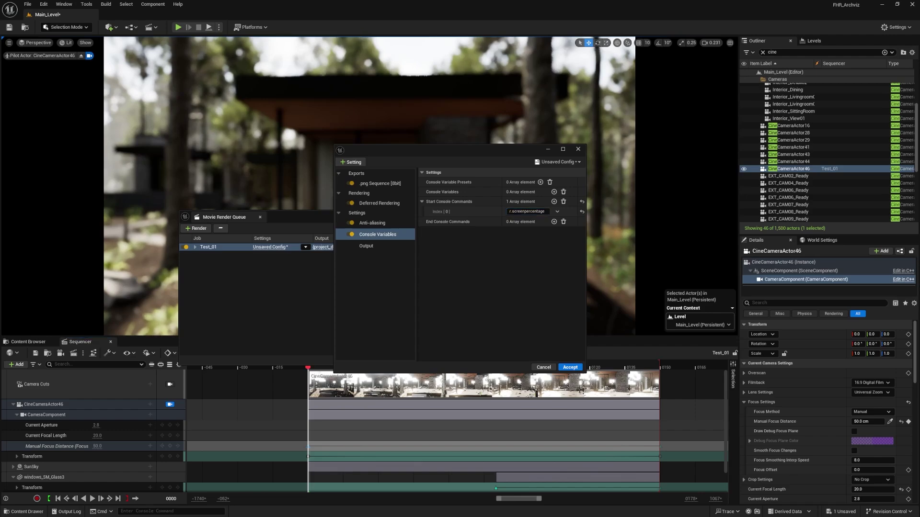
{"action": "left_click", "coordinate": [589, 242]}
{"action": "left_click_drag", "start_coordinate": [585, 242], "coordinate": [653, 237]}
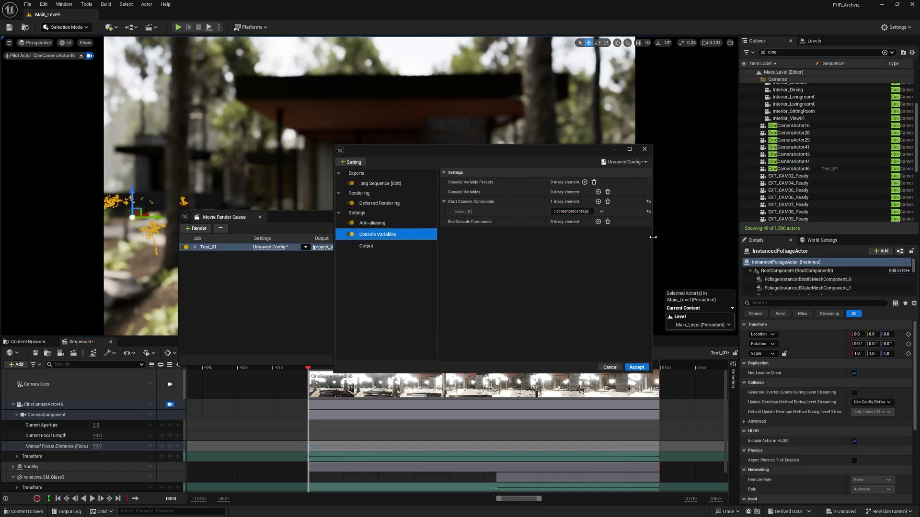
{"action": "left_click", "coordinate": [602, 211]}
{"action": "left_click", "coordinate": [602, 211]}
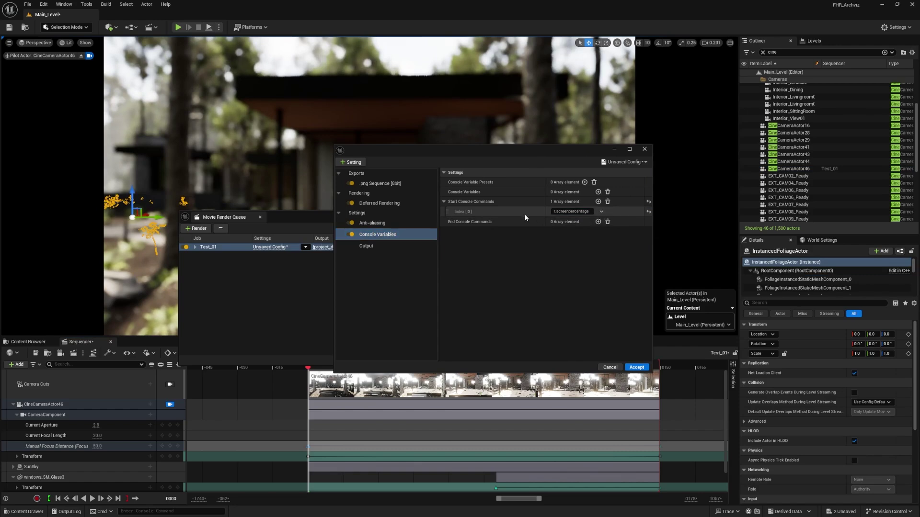
{"action": "left_click", "coordinate": [573, 212]}
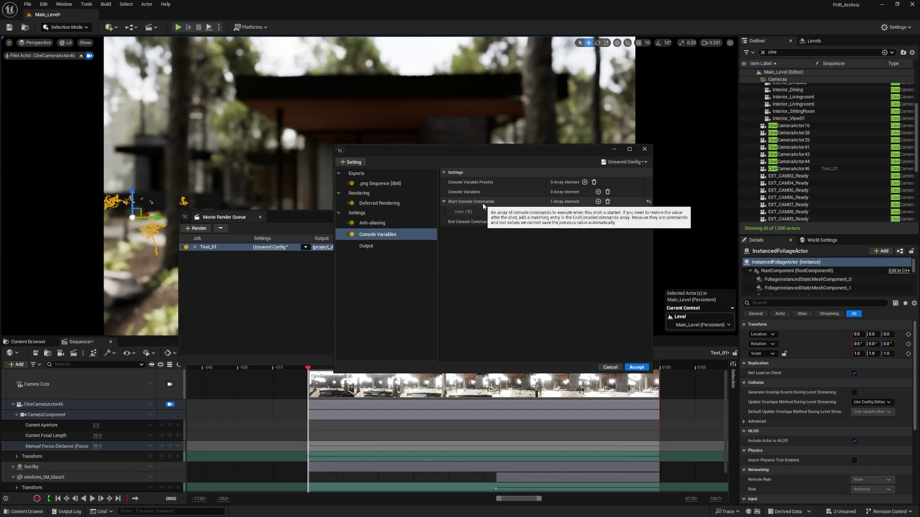
{"action": "left_click", "coordinate": [459, 191]}
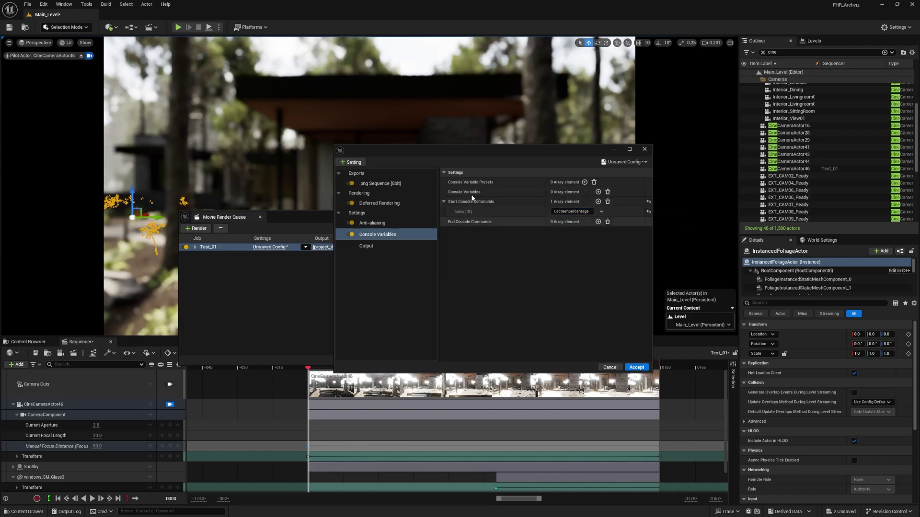
Add console variable r.ScreenPercentage with value 100 and accept the render settings
{"action": "left_click", "coordinate": [598, 192]}
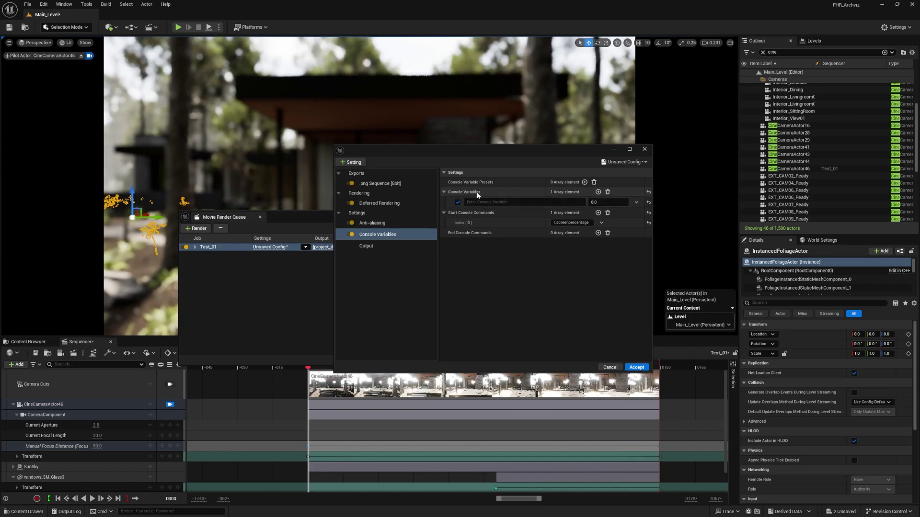
{"action": "left_click", "coordinate": [490, 201]}
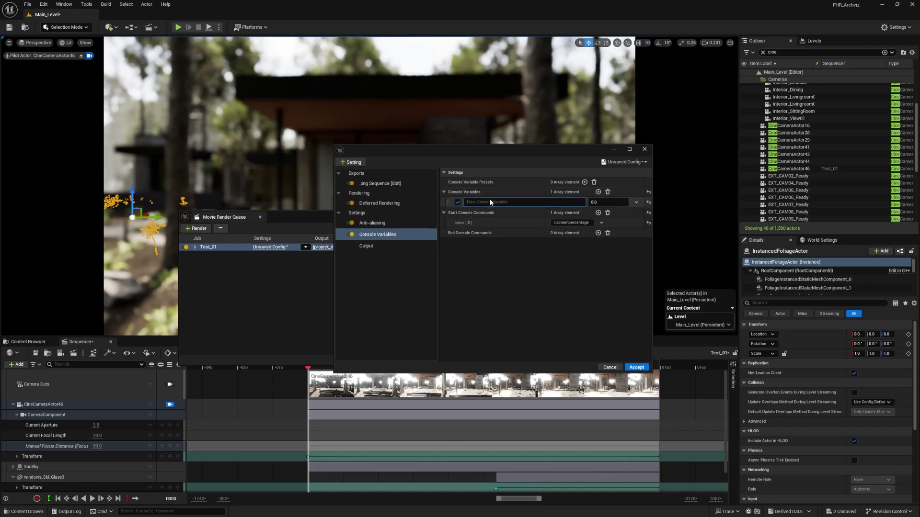
{"action": "type", "text": "r.scr"}
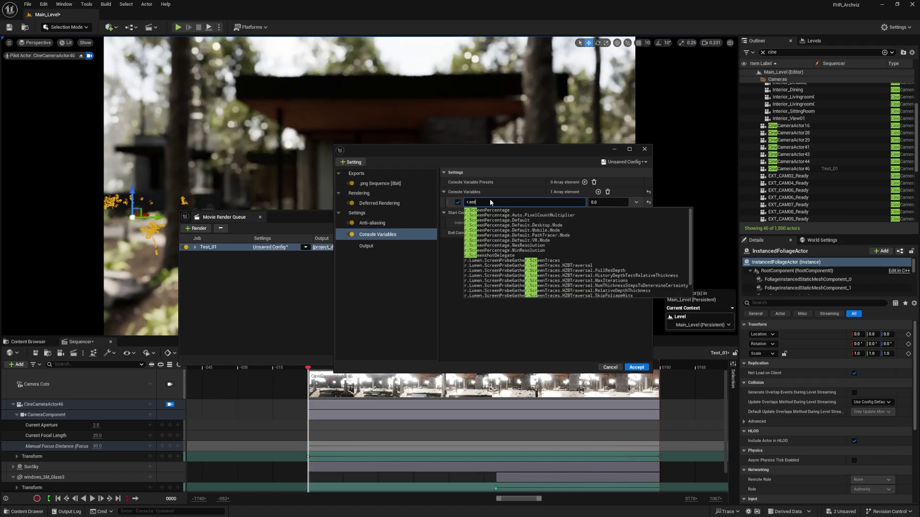
{"action": "type", "text": "eenpercentage"}
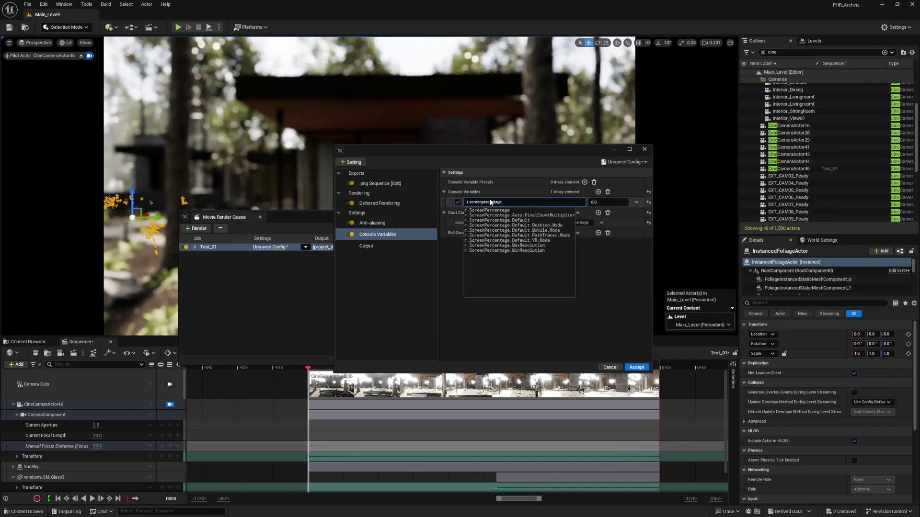
{"action": "left_click", "coordinate": [507, 211]}
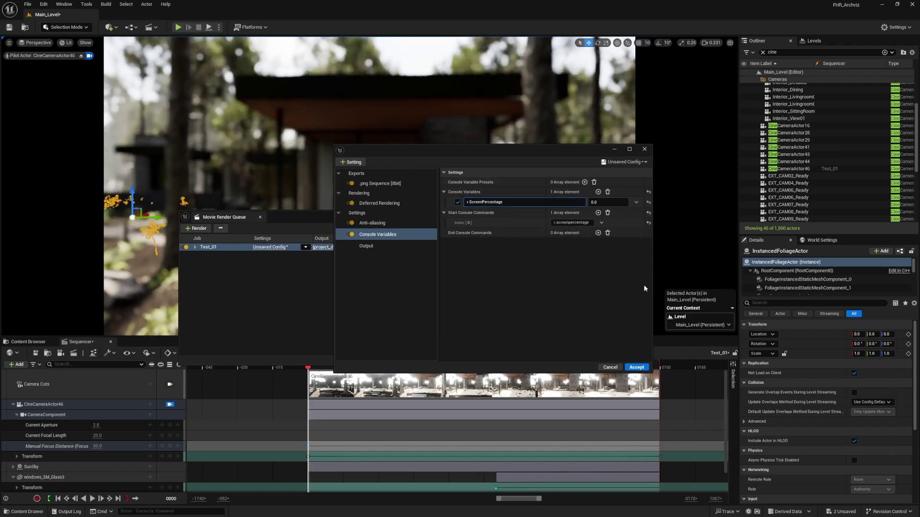
{"action": "left_click", "coordinate": [596, 203]}
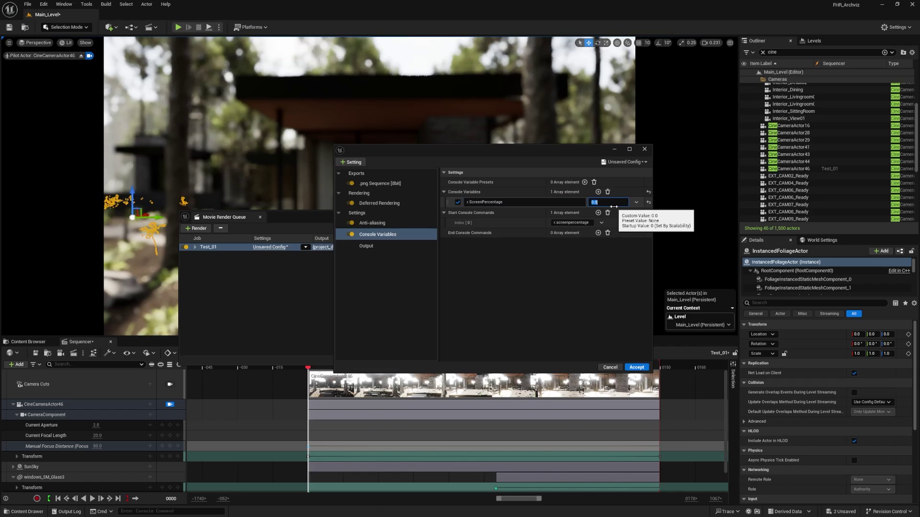
{"action": "type", "text": "100"}
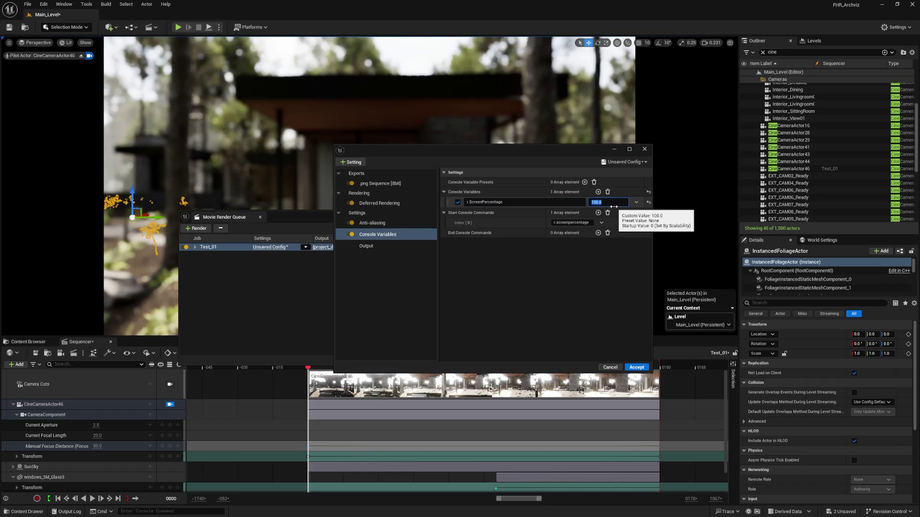
{"action": "key", "text": "Return"}
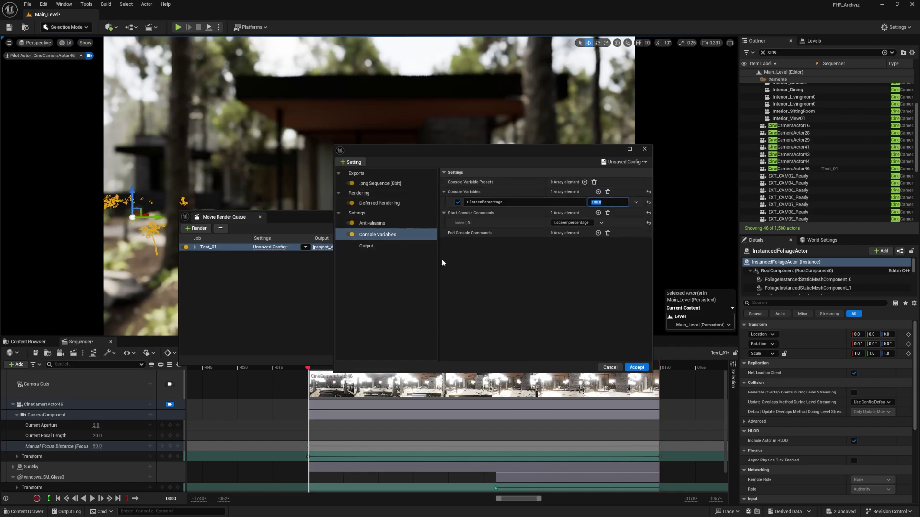
{"action": "left_click", "coordinate": [636, 368]}
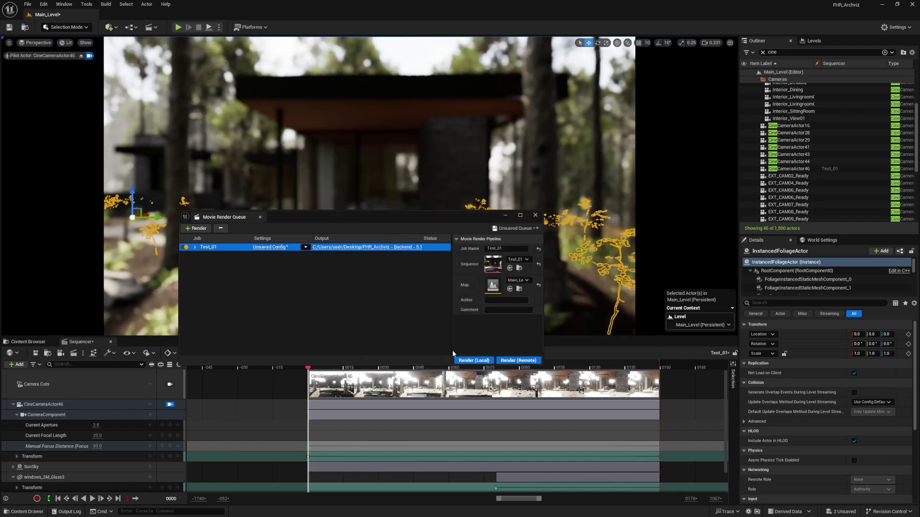
Render the Test_01 job locally as a PNG sequence and close the Message Log afterwards
{"action": "left_click", "coordinate": [482, 362]}
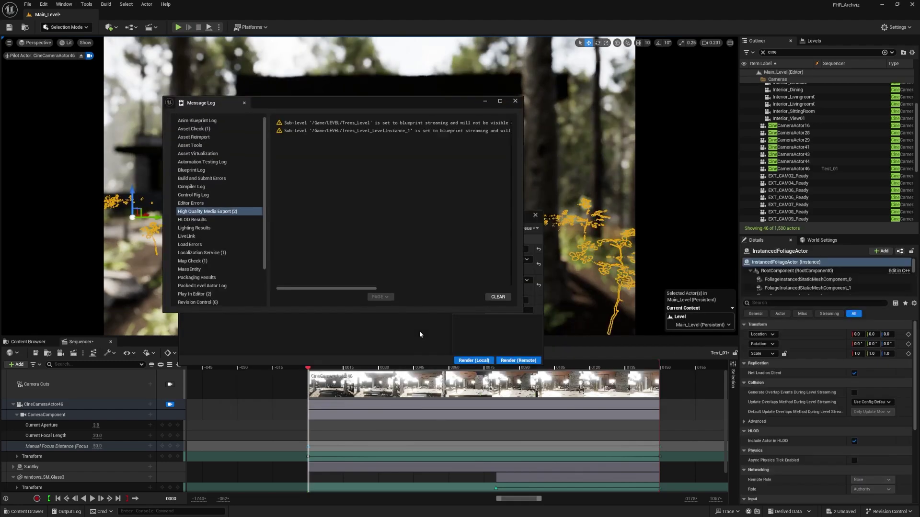
{"action": "left_click", "coordinate": [514, 102]}
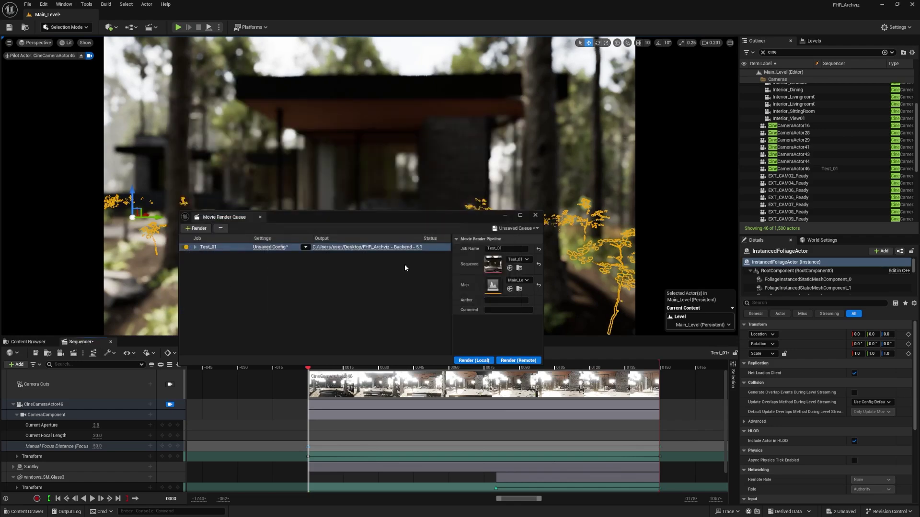
{"action": "left_click", "coordinate": [360, 251]}
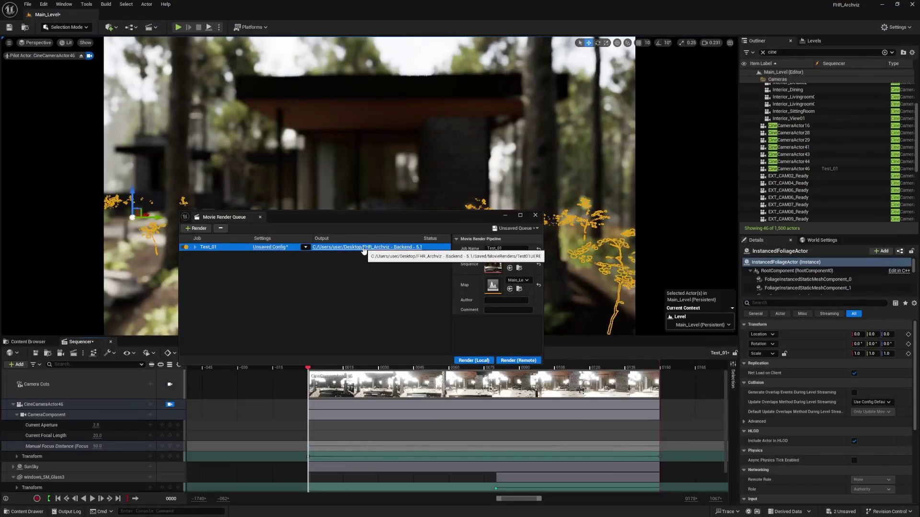
Open the Test01UERE output folder and view Test_01.0000.png full size
{"action": "left_click", "coordinate": [362, 252]}
{"action": "left_click", "coordinate": [136, 86]}
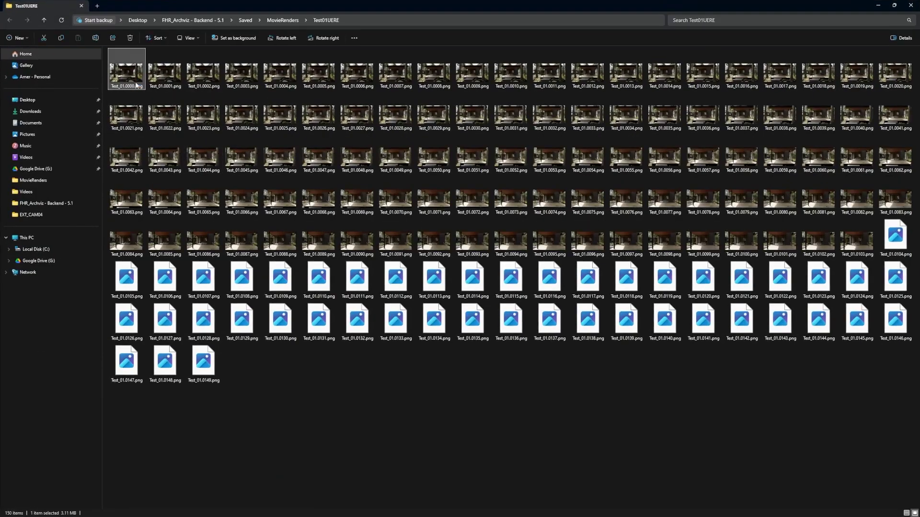
{"action": "double_click", "coordinate": [132, 70]}
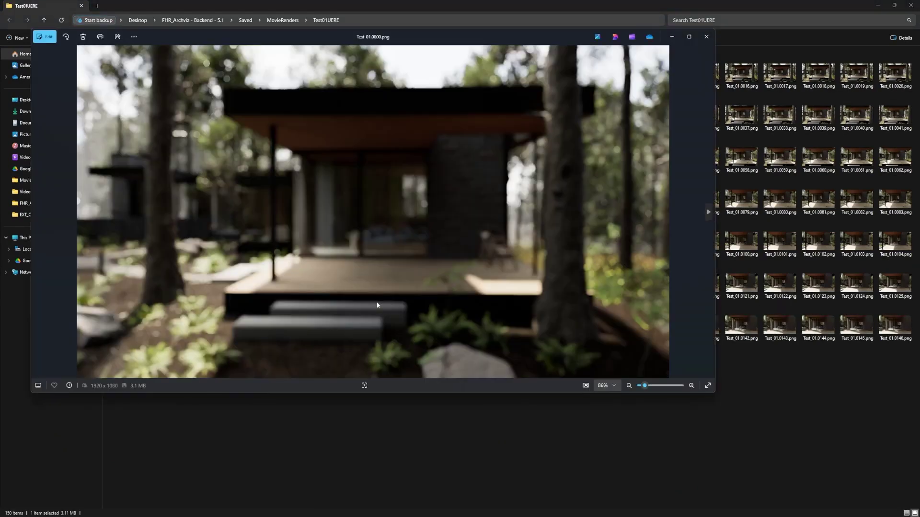
Step through the rendered frames up to Test_01.0128, then close Photos
{"action": "key", "text": "Right"}
{"action": "key", "text": "Right"}
{"action": "key", "text": "Right"}
{"action": "key", "text": "Right"}
{"action": "key", "text": "Right"}
{"action": "key", "text": "Right"}
{"action": "key", "text": "Right"}
{"action": "key", "text": "Right"}
{"action": "key", "text": "Right"}
{"action": "key", "text": "Right"}
{"action": "key", "text": "Right"}
{"action": "key", "text": "Right"}
{"action": "key", "text": "Right"}
{"action": "key", "text": "Right"}
{"action": "key", "text": "Right"}
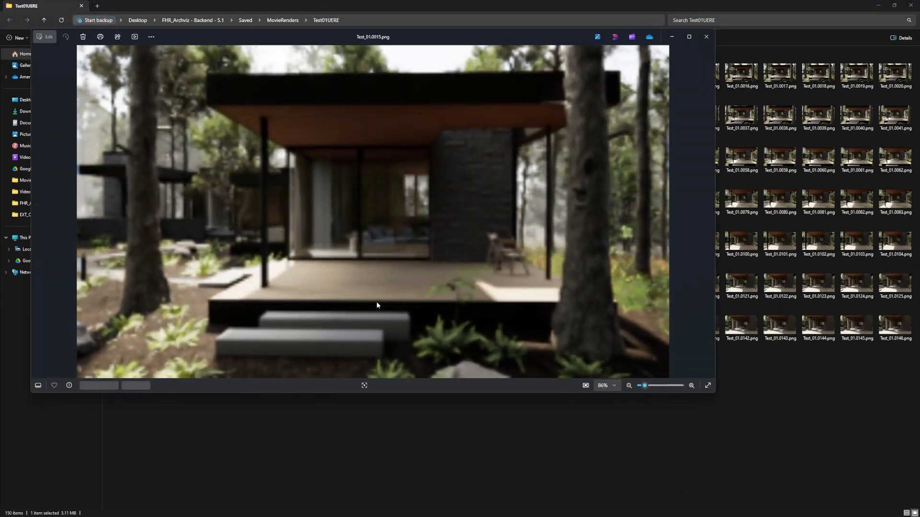
{"action": "key", "text": "Right"}
{"action": "key", "text": "Right"}
{"action": "key", "text": "Right"}
{"action": "key", "text": "Right"}
{"action": "key", "text": "Right"}
{"action": "key", "text": "Right"}
{"action": "key", "text": "Right"}
{"action": "key", "text": "Right"}
{"action": "key", "text": "Right"}
{"action": "key", "text": "Right"}
{"action": "key", "text": "Right"}
{"action": "key", "text": "Right"}
{"action": "key", "text": "Right"}
{"action": "key", "text": "Right"}
{"action": "key", "text": "Right"}
{"action": "key", "text": "Right"}
{"action": "key", "text": "Right"}
{"action": "key", "text": "Right"}
{"action": "key", "text": "Right"}
{"action": "key", "text": "Right"}
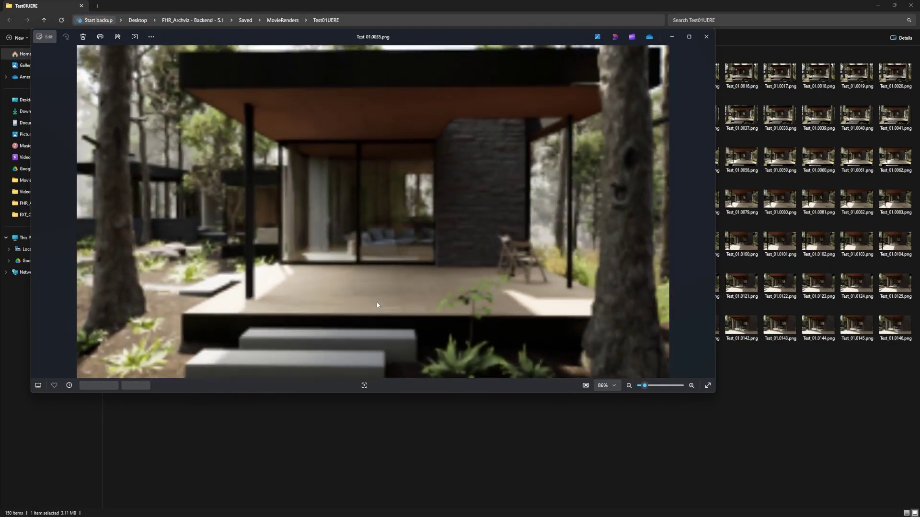
{"action": "key", "text": "Right"}
{"action": "key", "text": "Right"}
{"action": "key", "text": "Right"}
{"action": "key", "text": "Right"}
{"action": "key", "text": "Right"}
{"action": "key", "text": "Right"}
{"action": "key", "text": "Right"}
{"action": "key", "text": "Right"}
{"action": "key", "text": "Right"}
{"action": "key", "text": "Right"}
{"action": "key", "text": "Right"}
{"action": "key", "text": "Right"}
{"action": "key", "text": "Right"}
{"action": "key", "text": "Right"}
{"action": "key", "text": "Right"}
{"action": "key", "text": "Right"}
{"action": "key", "text": "Right"}
{"action": "key", "text": "Right"}
{"action": "key", "text": "Right"}
{"action": "key", "text": "Right"}
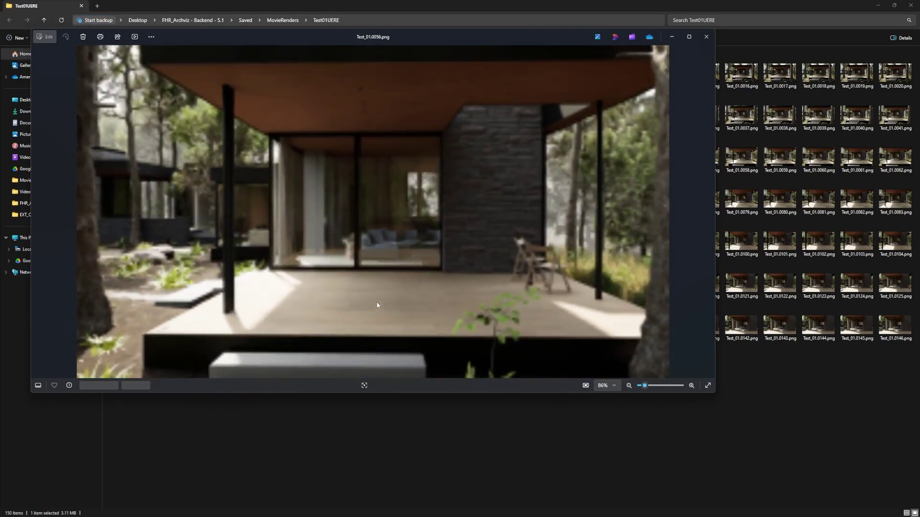
{"action": "key", "text": "Right"}
{"action": "key", "text": "Right"}
{"action": "key", "text": "Right"}
{"action": "key", "text": "Right"}
{"action": "key", "text": "Right"}
{"action": "key", "text": "Right"}
{"action": "key", "text": "Right"}
{"action": "key", "text": "Right"}
{"action": "key", "text": "Right"}
{"action": "key", "text": "Right"}
{"action": "key", "text": "Right"}
{"action": "key", "text": "Right"}
{"action": "key", "text": "Right"}
{"action": "key", "text": "Right"}
{"action": "key", "text": "Right"}
{"action": "key", "text": "Right"}
{"action": "key", "text": "Right"}
{"action": "key", "text": "Right"}
{"action": "key", "text": "Right"}
{"action": "key", "text": "Right"}
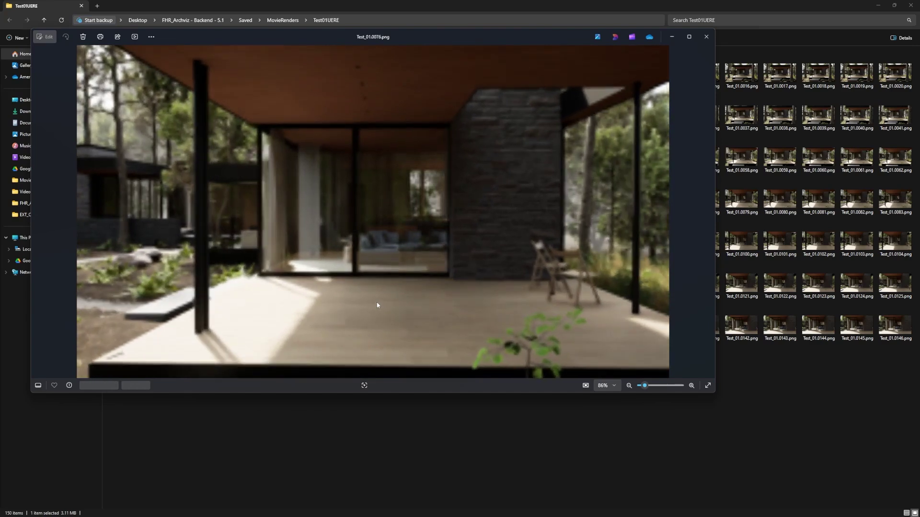
{"action": "key", "text": "Right"}
{"action": "key", "text": "Right"}
{"action": "key", "text": "Right"}
{"action": "key", "text": "Right"}
{"action": "key", "text": "Right"}
{"action": "key", "text": "Right"}
{"action": "key", "text": "Right"}
{"action": "key", "text": "Right"}
{"action": "key", "text": "Right"}
{"action": "key", "text": "Right"}
{"action": "key", "text": "Right"}
{"action": "key", "text": "Right"}
{"action": "key", "text": "Right"}
{"action": "key", "text": "Right"}
{"action": "key", "text": "Right"}
{"action": "key", "text": "Right"}
{"action": "key", "text": "Right"}
{"action": "key", "text": "Right"}
{"action": "key", "text": "Right"}
{"action": "key", "text": "Right"}
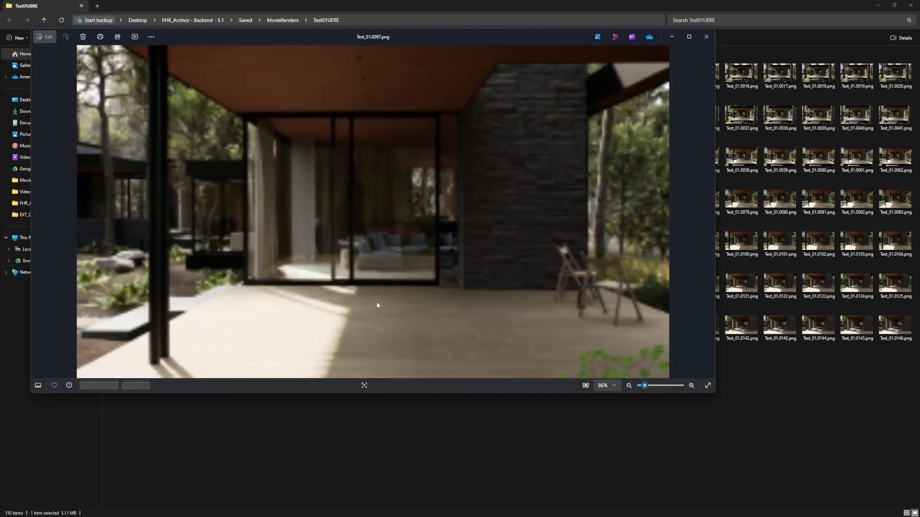
{"action": "key", "text": "Right"}
{"action": "key", "text": "Right"}
{"action": "key", "text": "Right"}
{"action": "key", "text": "Right"}
{"action": "key", "text": "Right"}
{"action": "key", "text": "Right"}
{"action": "key", "text": "Right"}
{"action": "key", "text": "Right"}
{"action": "key", "text": "Right"}
{"action": "key", "text": "Right"}
{"action": "key", "text": "Right"}
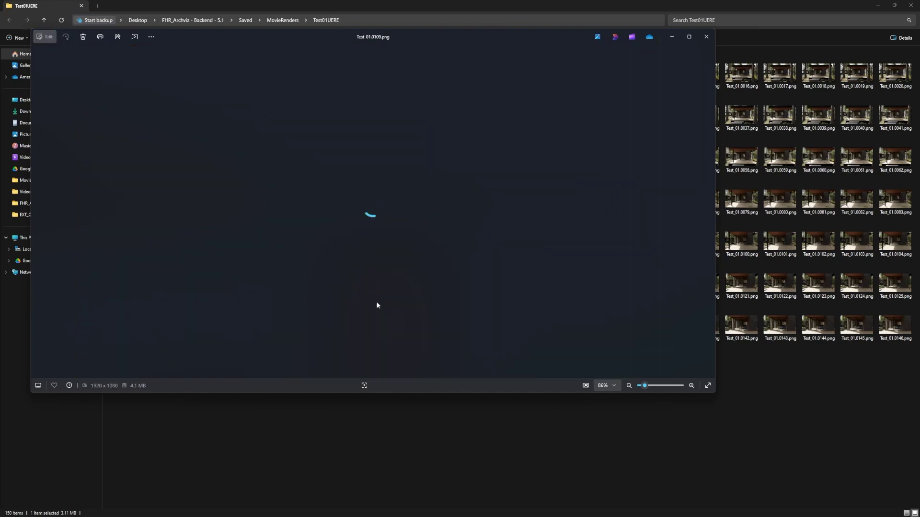
{"action": "key", "text": "Right"}
{"action": "key", "text": "Right"}
{"action": "key", "text": "Right"}
{"action": "key", "text": "Right"}
{"action": "key", "text": "Right"}
{"action": "key", "text": "Right"}
{"action": "key", "text": "Right"}
{"action": "key", "text": "Right"}
{"action": "key", "text": "Right"}
{"action": "key", "text": "Right"}
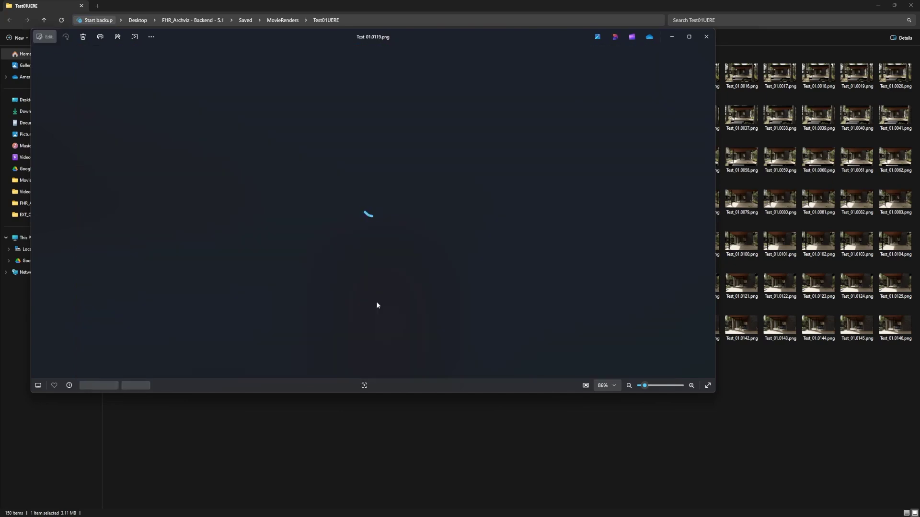
{"action": "key", "text": "Right"}
{"action": "key", "text": "Right"}
{"action": "key", "text": "Right"}
{"action": "key", "text": "Right"}
{"action": "key", "text": "Right"}
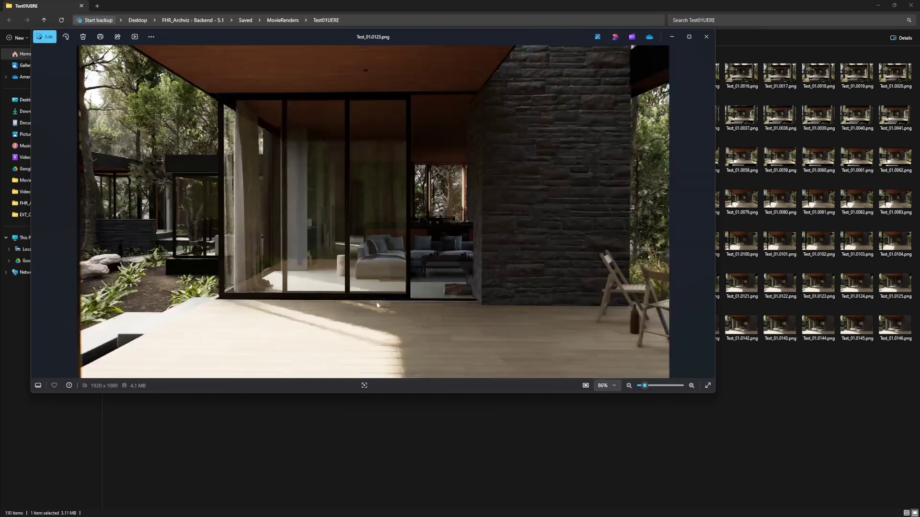
{"action": "key", "text": "Right"}
{"action": "key", "text": "Right"}
{"action": "key", "text": "Right"}
{"action": "key", "text": "Right"}
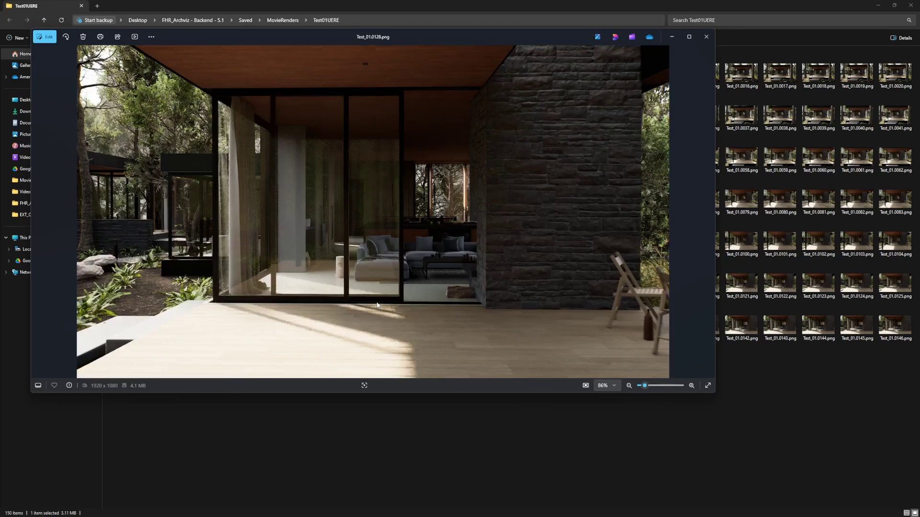
{"action": "left_click", "coordinate": [706, 36]}
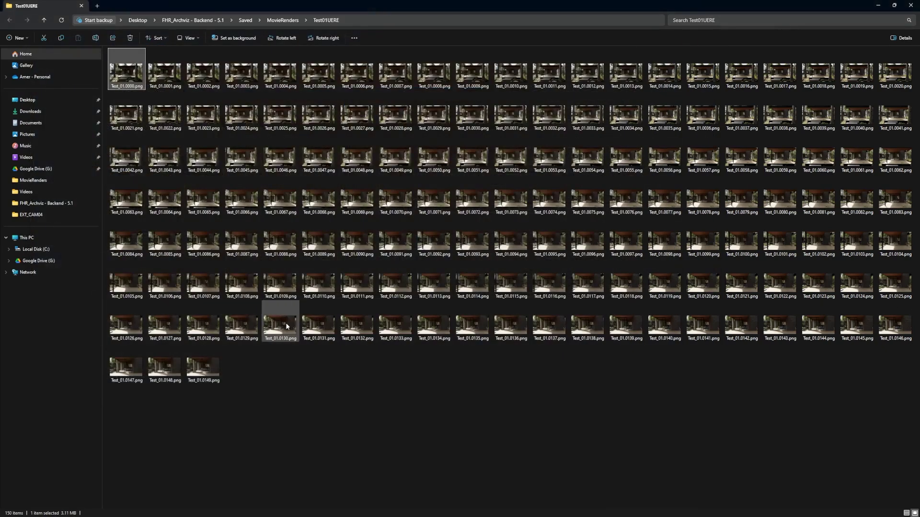
Check the last frame Test_01.0149.png, then go up to the MovieRenders folder
{"action": "left_click", "coordinate": [204, 376]}
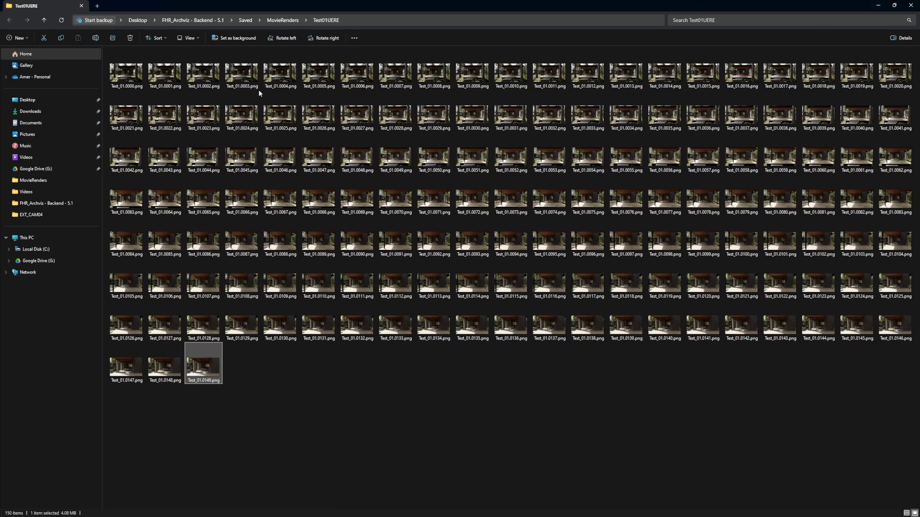
{"action": "left_click", "coordinate": [127, 74]}
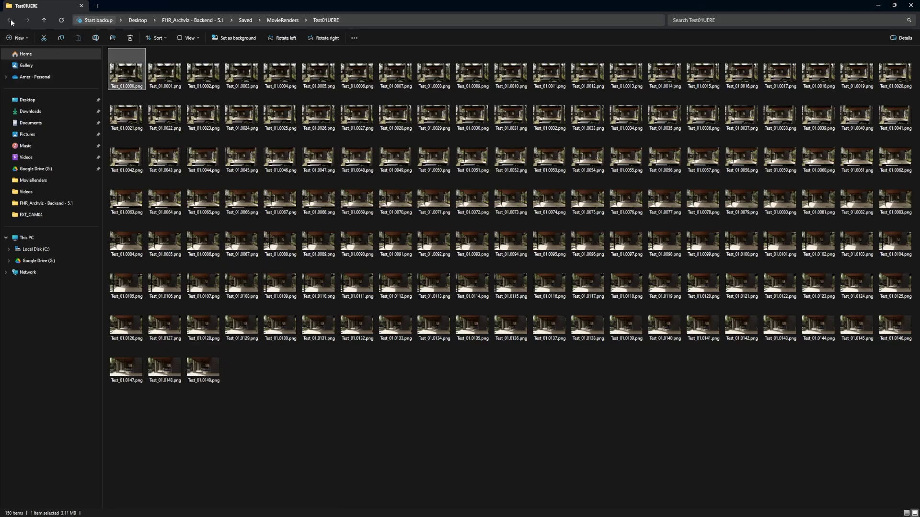
{"action": "left_click", "coordinate": [297, 20]}
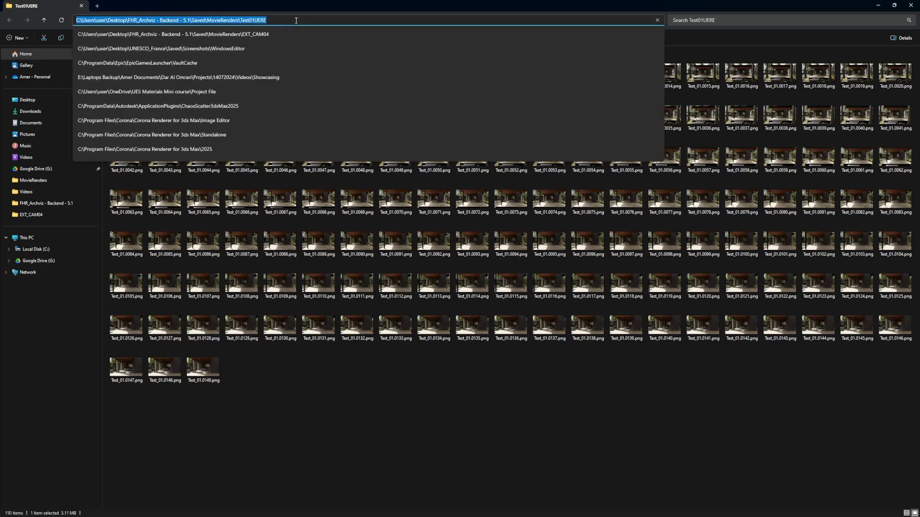
{"action": "left_click", "coordinate": [434, 280]}
{"action": "left_click", "coordinate": [282, 20]}
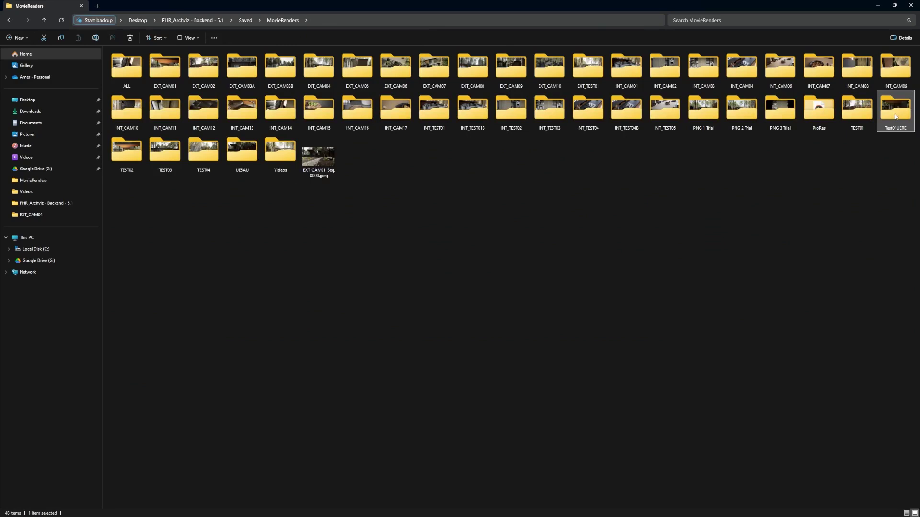
{"action": "left_click", "coordinate": [859, 210]}
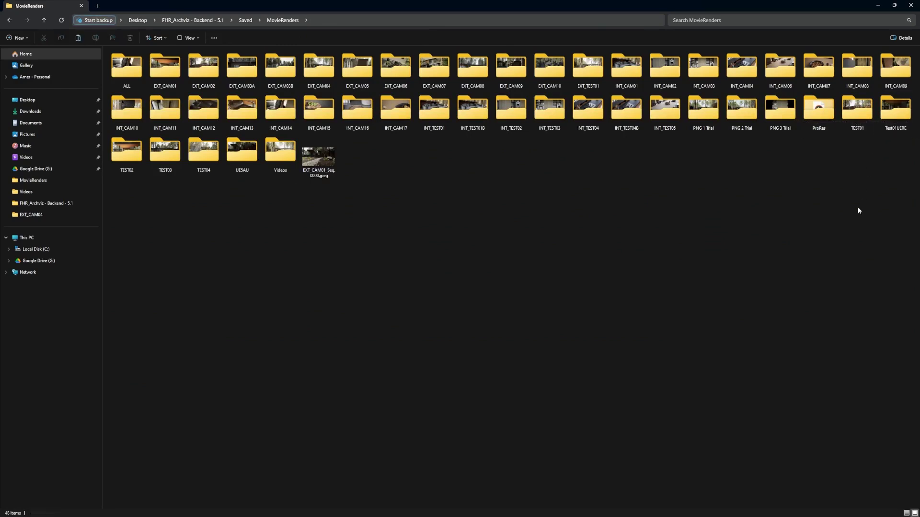
Paste a copy of the Test01UERE folder, rename it Test02UERE, and return to Unreal
{"action": "key", "text": "ctrl+v"}
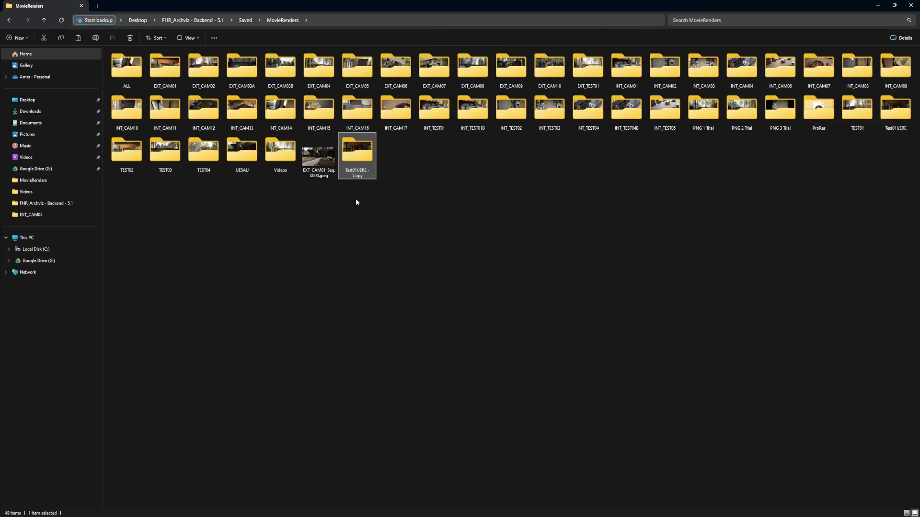
{"action": "left_click", "coordinate": [367, 176]}
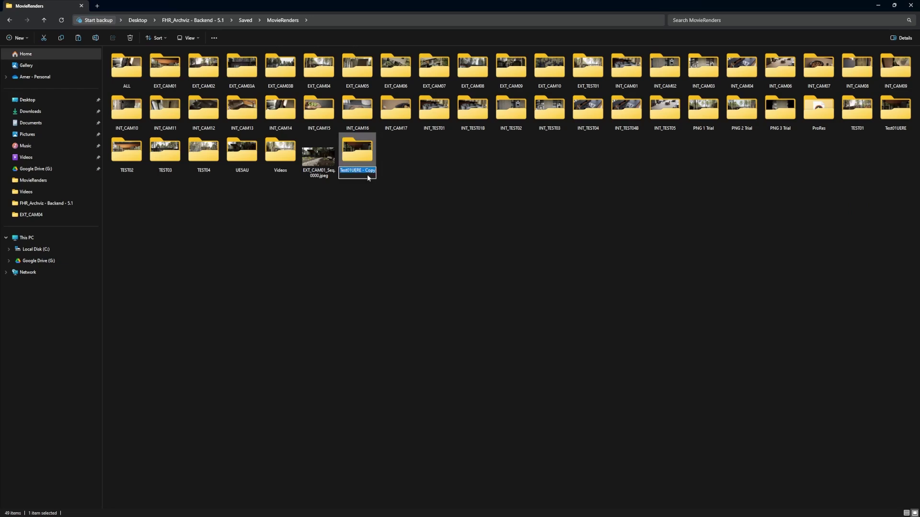
{"action": "key", "text": "End"}
{"action": "key", "text": "BackSpace"}
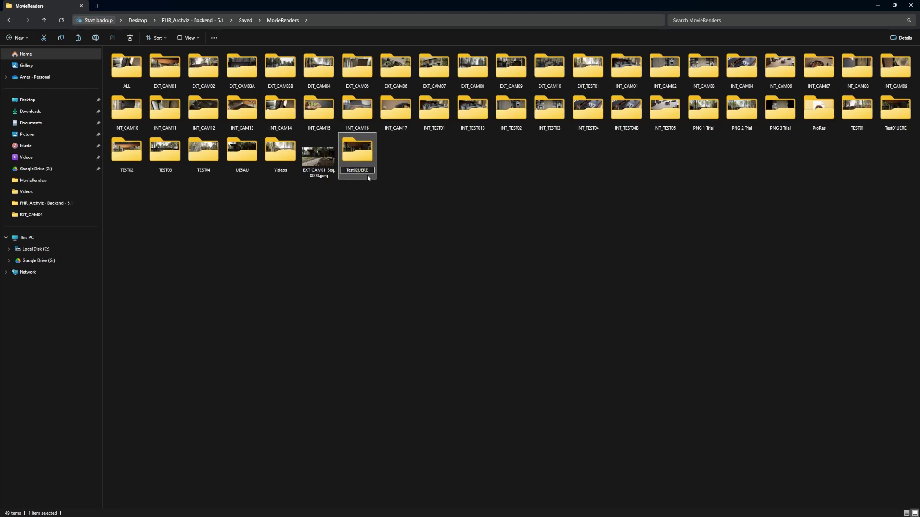
{"action": "key", "text": "Return"}
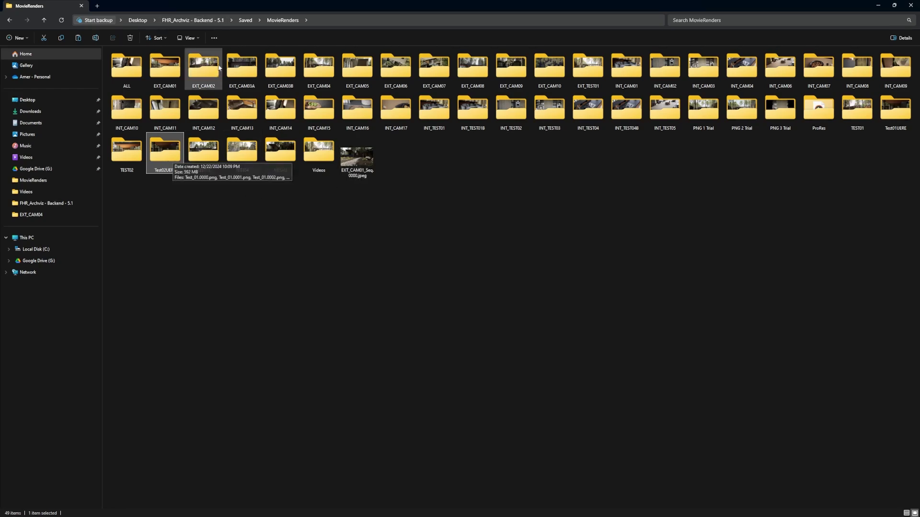
{"action": "key", "text": "alt+Tab"}
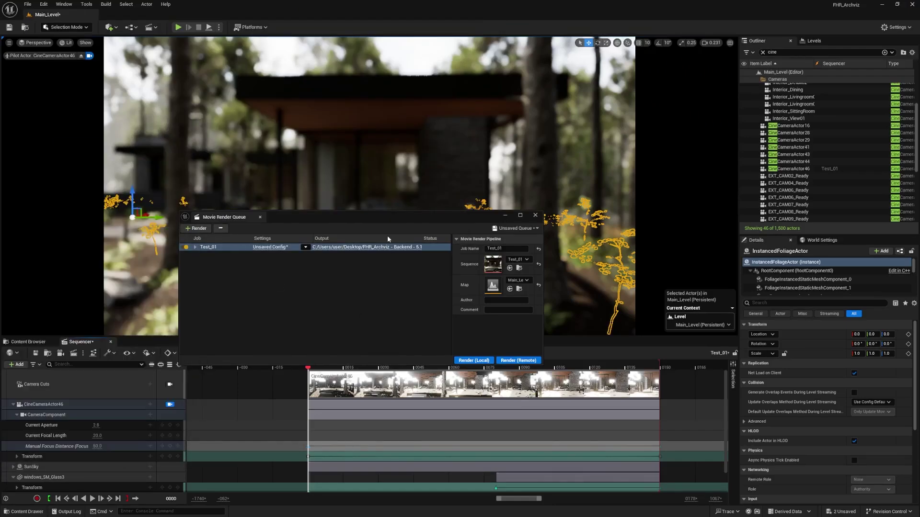
Set Spatial Sample Count 4 and Temporal Sample Count 8, with anti-aliasing overridden to None
{"action": "left_click", "coordinate": [258, 251]}
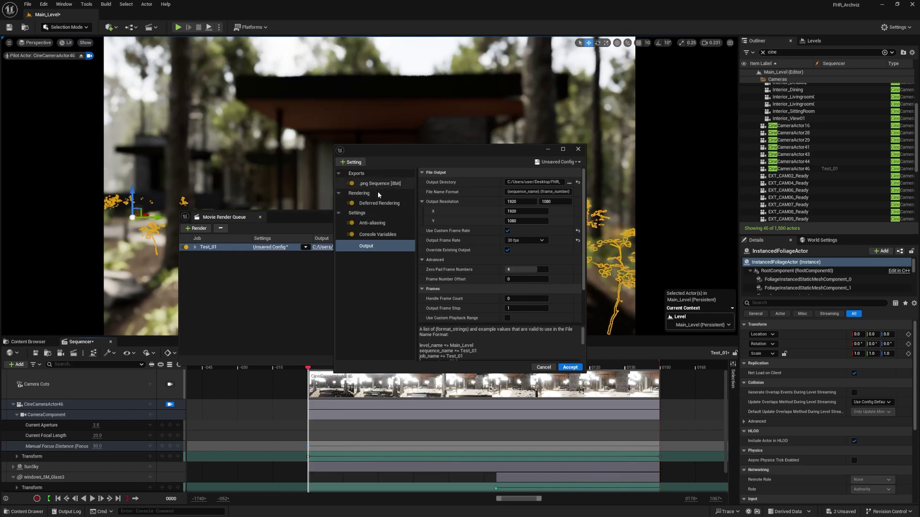
{"action": "left_click", "coordinate": [376, 223]}
{"action": "left_click", "coordinate": [536, 182]}
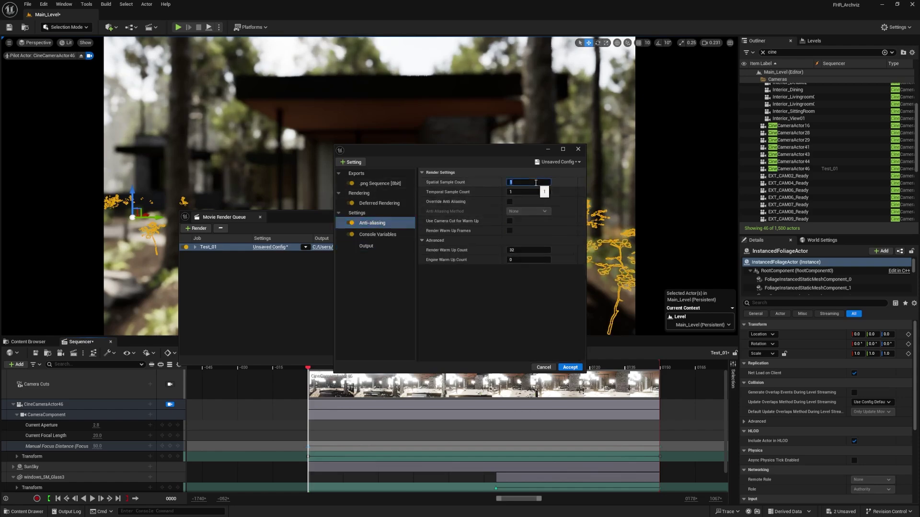
{"action": "type", "text": "4"}
{"action": "left_click", "coordinate": [536, 192]}
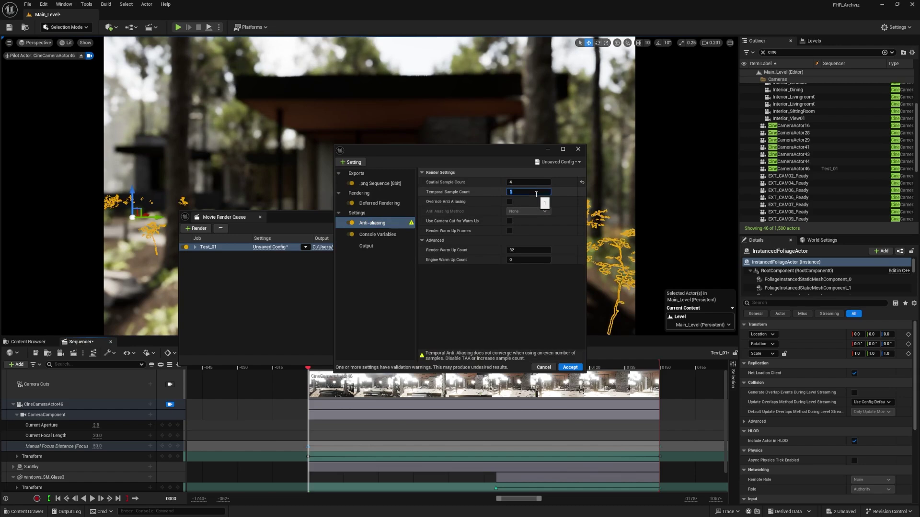
{"action": "key", "text": "Return"}
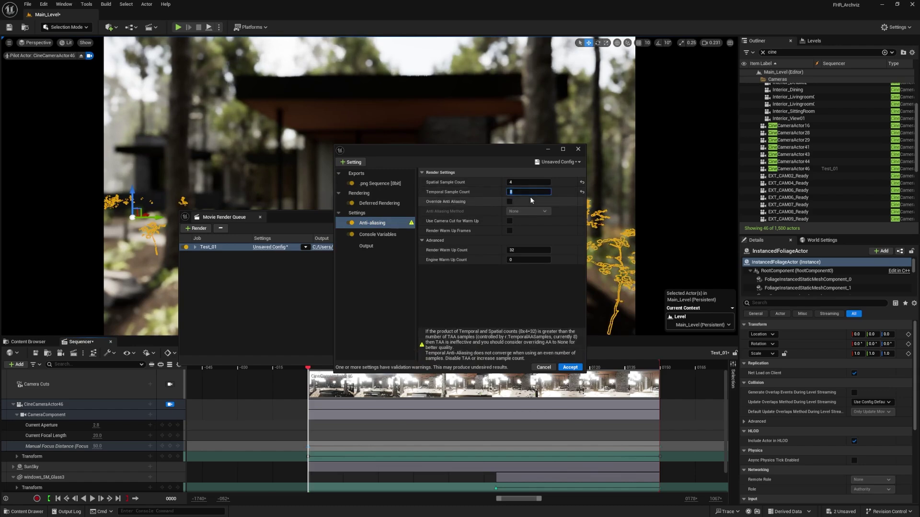
{"action": "left_click", "coordinate": [510, 201]}
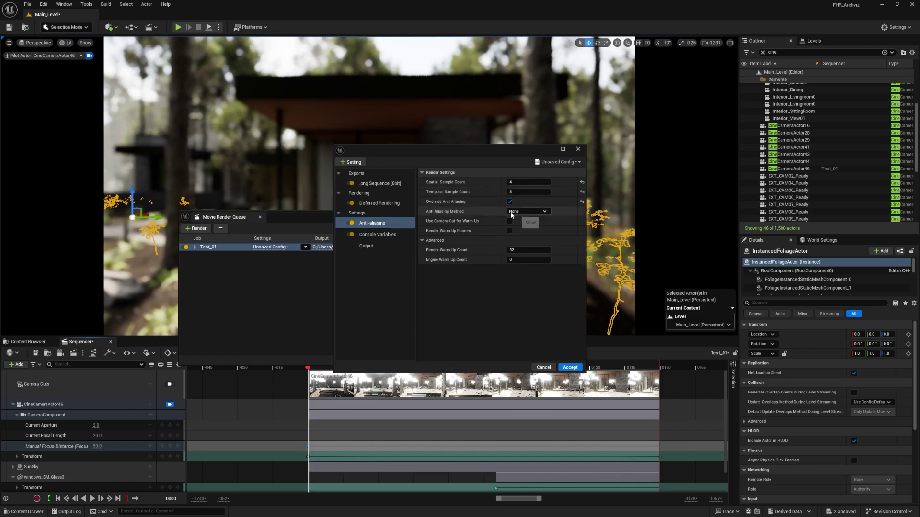
{"action": "left_click", "coordinate": [523, 212]}
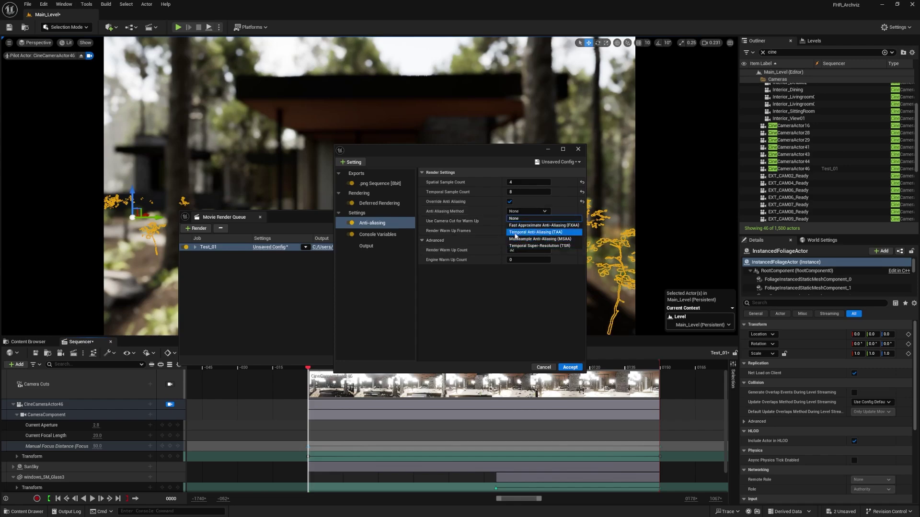
{"action": "left_click", "coordinate": [449, 320]}
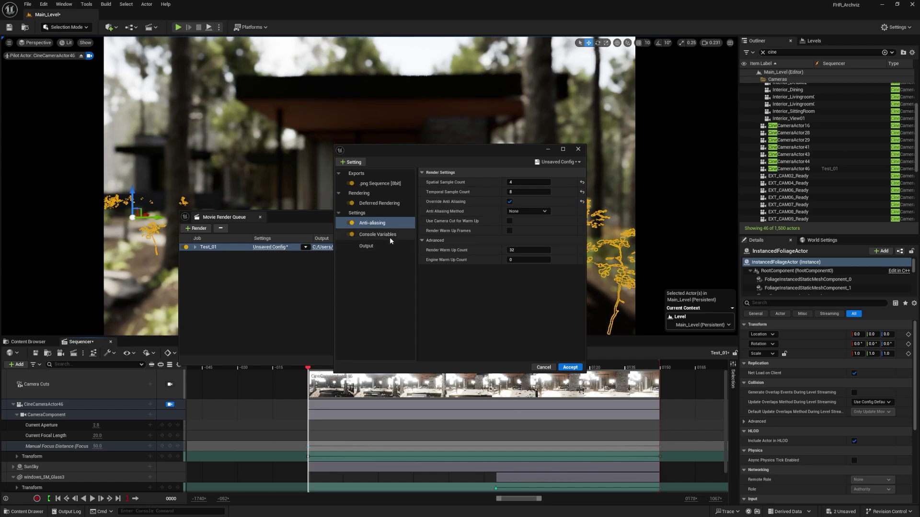
Change the r.ScreenPercentage console variable from 100 to 160
{"action": "left_click", "coordinate": [389, 237]}
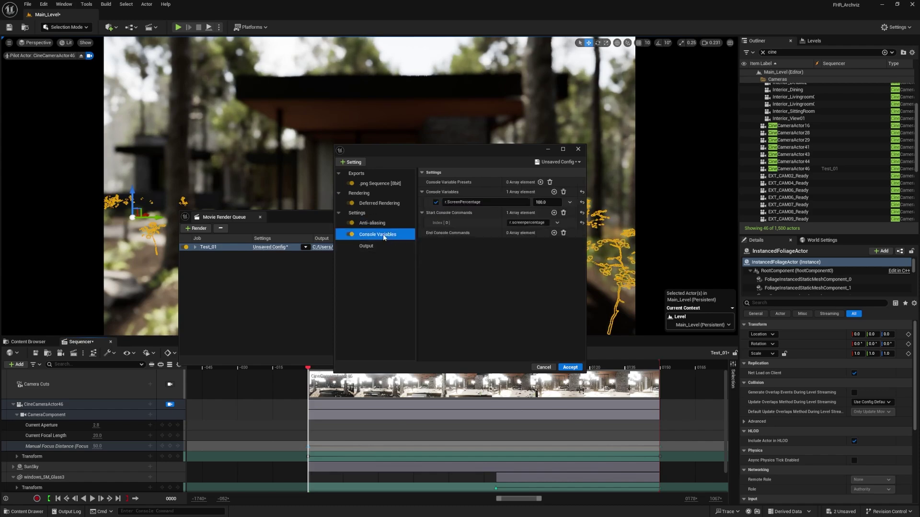
{"action": "left_click", "coordinate": [551, 202]}
{"action": "type", "text": "160"}
{"action": "key", "text": "Return"}
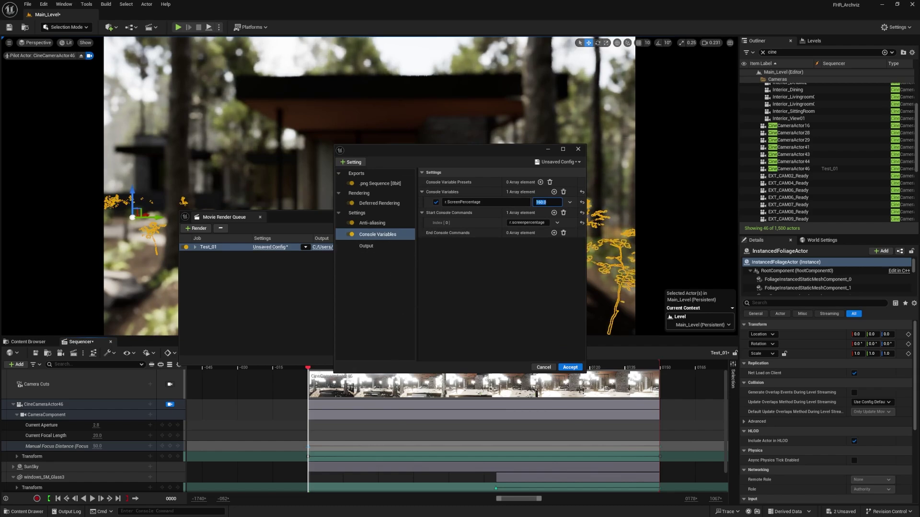
Launch Google Chrome with the chosen profile and maximise the window
{"action": "key", "text": "super"}
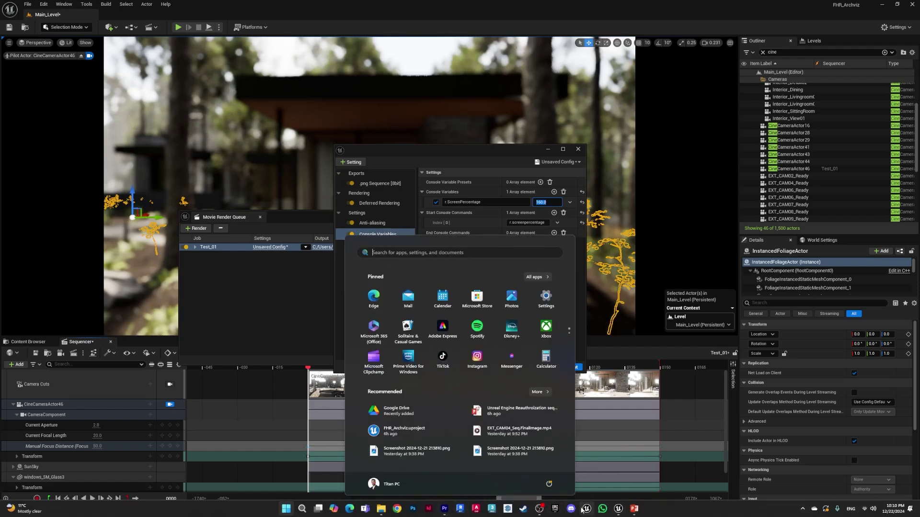
{"action": "left_click", "coordinate": [397, 509]}
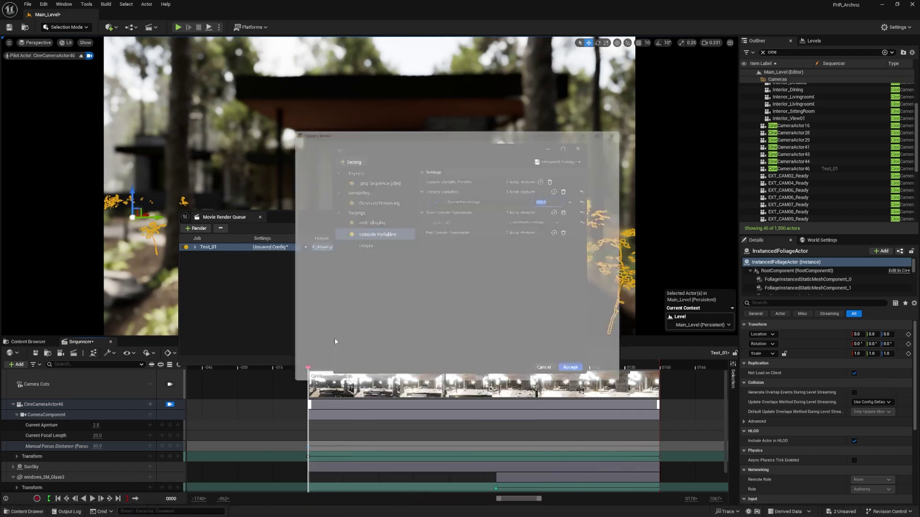
{"action": "left_click", "coordinate": [328, 3]}
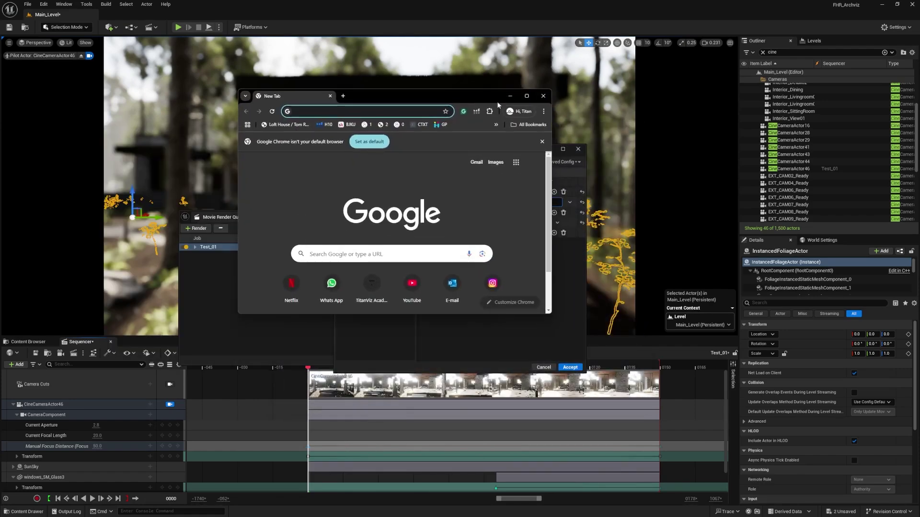
{"action": "double_click", "coordinate": [505, 94]}
Search 'chat gpt' and open ChatGPT from OpenAI's Introducing ChatGPT page in a new tab
{"action": "type", "text": "c"}
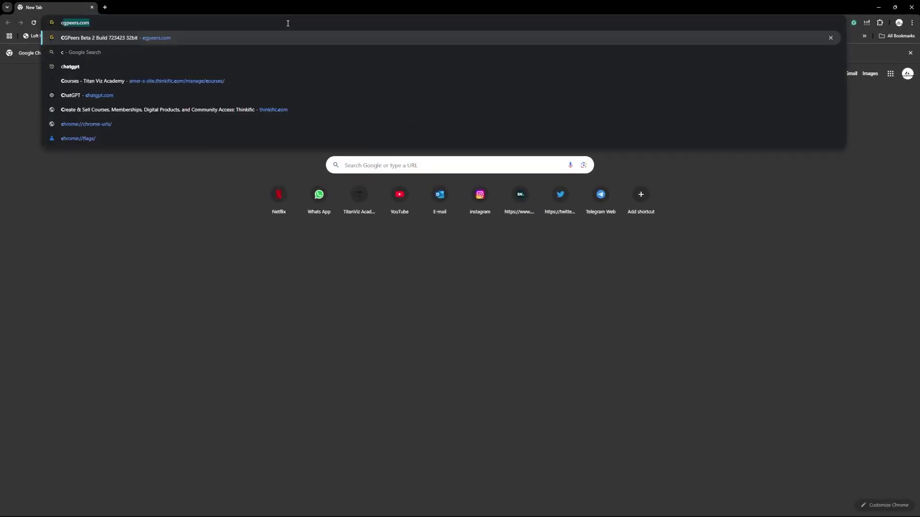
{"action": "type", "text": "hat g"}
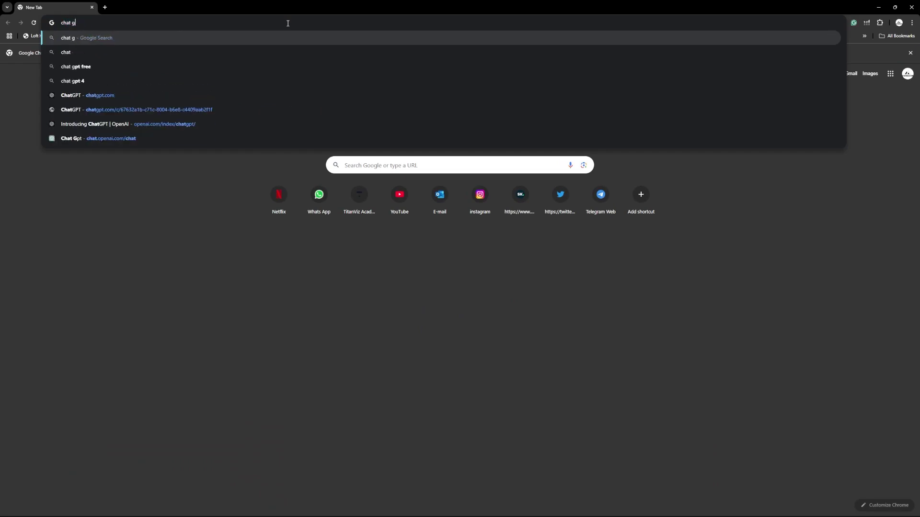
{"action": "type", "text": "pt"}
{"action": "key", "text": "Return"}
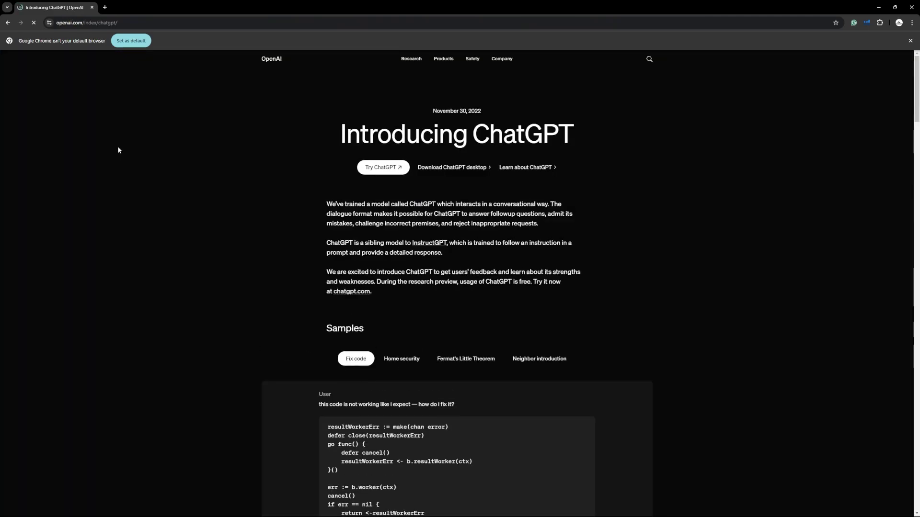
{"action": "left_click", "coordinate": [390, 172]}
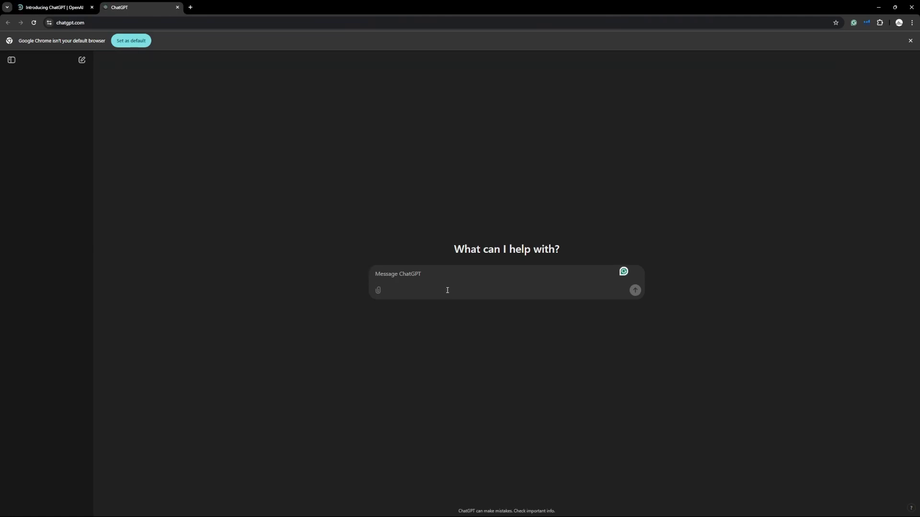
Ask ChatGPT for all console variables for ultra-realistic Unreal Engine 5.5 Movie Render Queue settings
{"action": "type", "text": "give"}
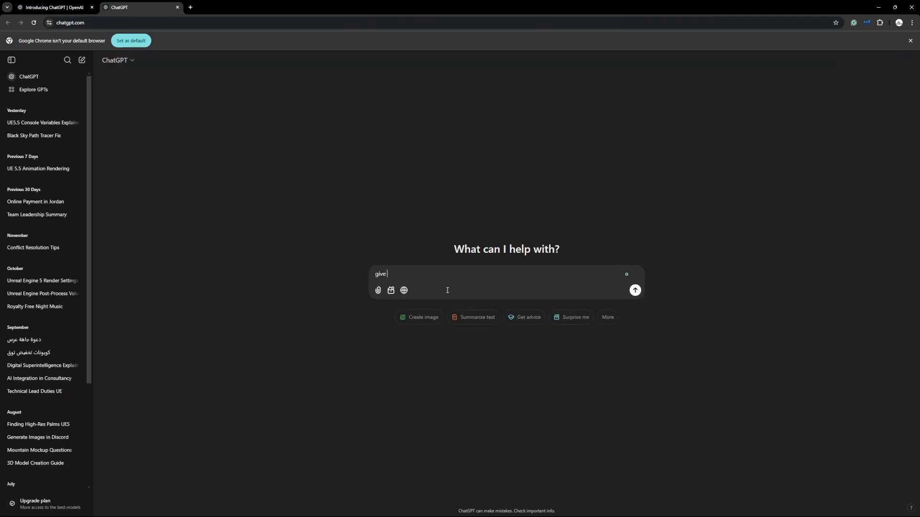
{"action": "type", "text": " me all the console variables recommended"}
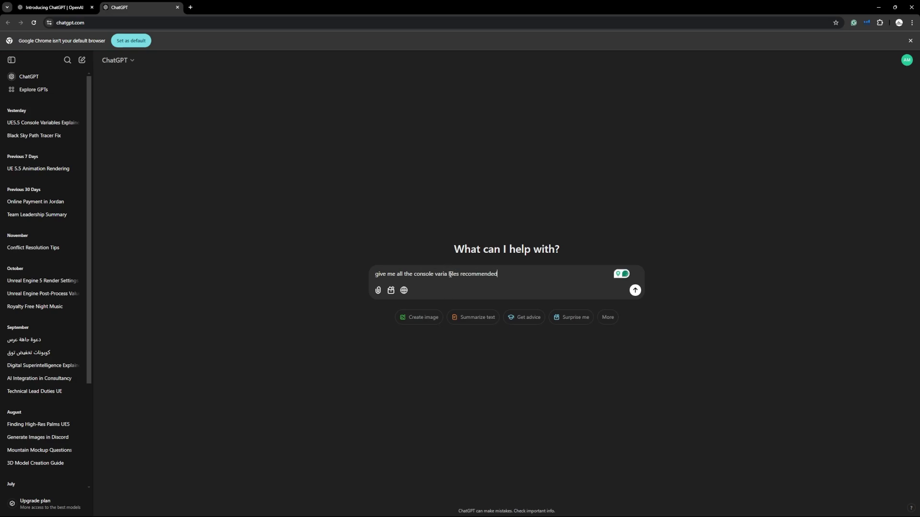
{"action": "left_click", "coordinate": [449, 279]}
{"action": "key", "text": "BackSpace"}
{"action": "type", "text": "for an ultra realistic Unreal Engine 5.5 movie ren"}
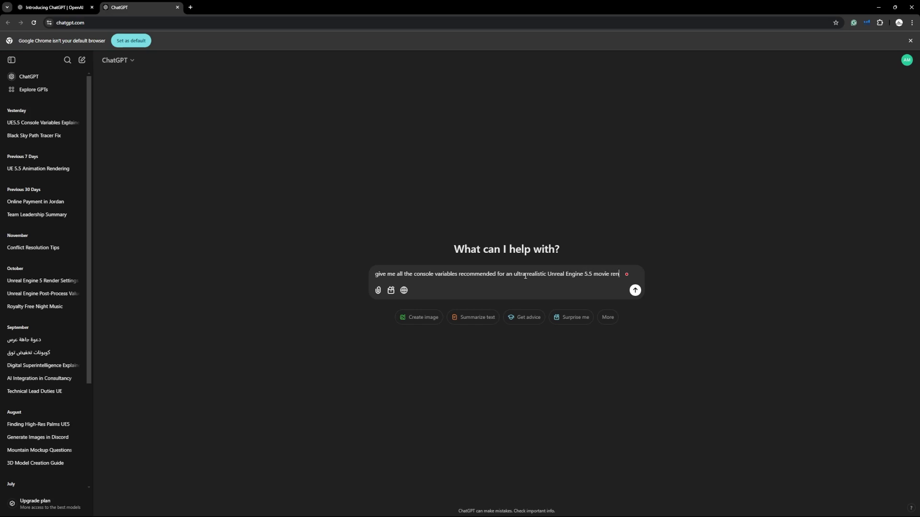
{"action": "type", "text": "r queue "}
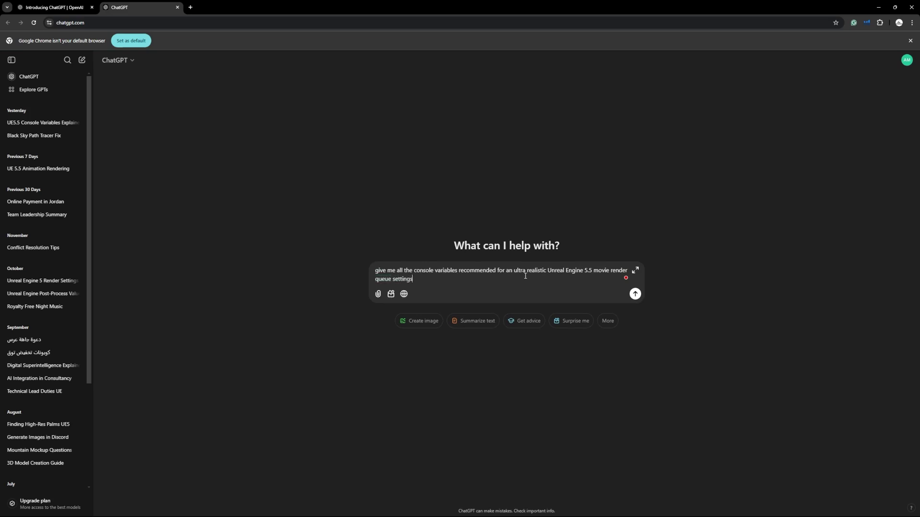
{"action": "type", "text": "settings"}
{"action": "key", "text": "Return"}
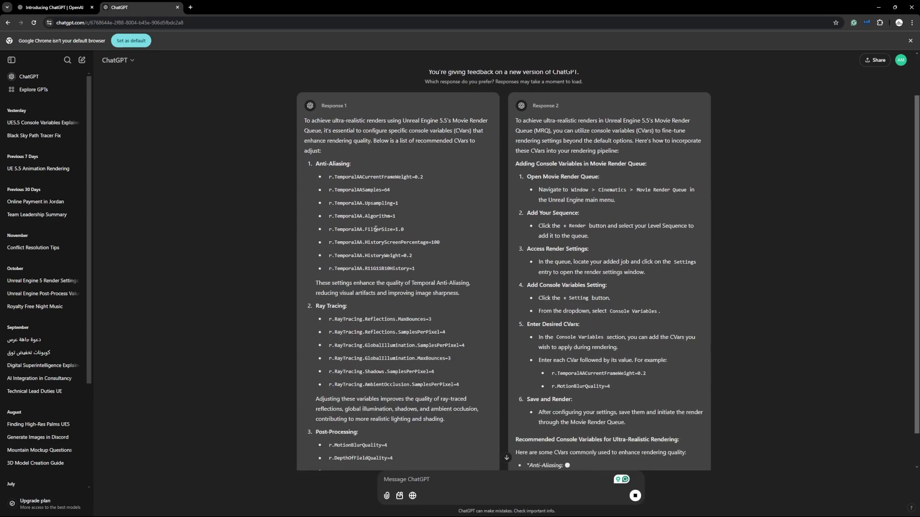
Scroll through ChatGPT's recommended CVar lists, then minimise Chrome to return to Unreal
{"action": "scroll", "coordinate": [514, 209], "scroll_direction": "up", "scroll_amount": 2}
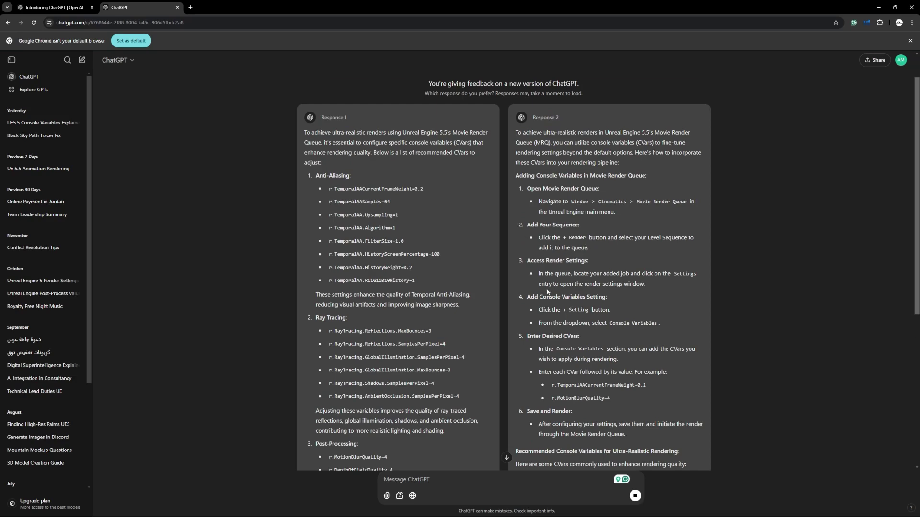
{"action": "scroll", "coordinate": [522, 372], "scroll_direction": "down", "scroll_amount": 4}
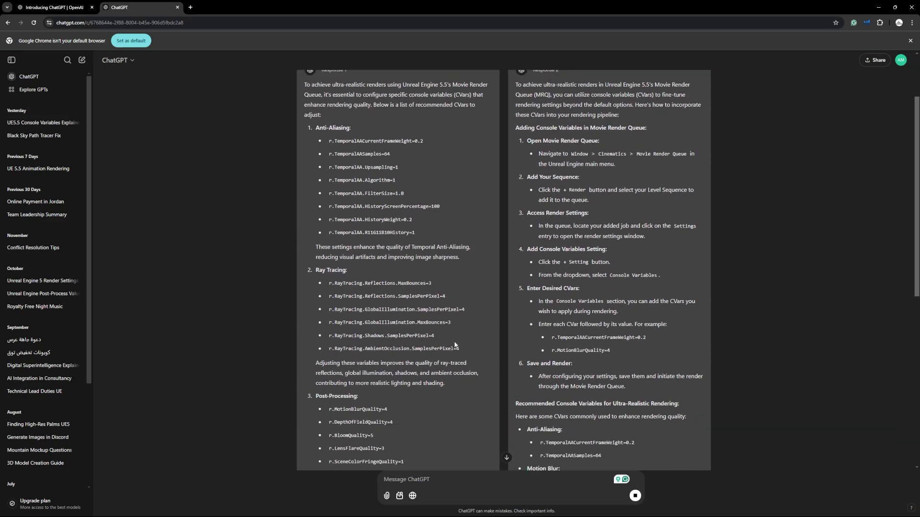
{"action": "scroll", "coordinate": [451, 344], "scroll_direction": "down", "scroll_amount": 3}
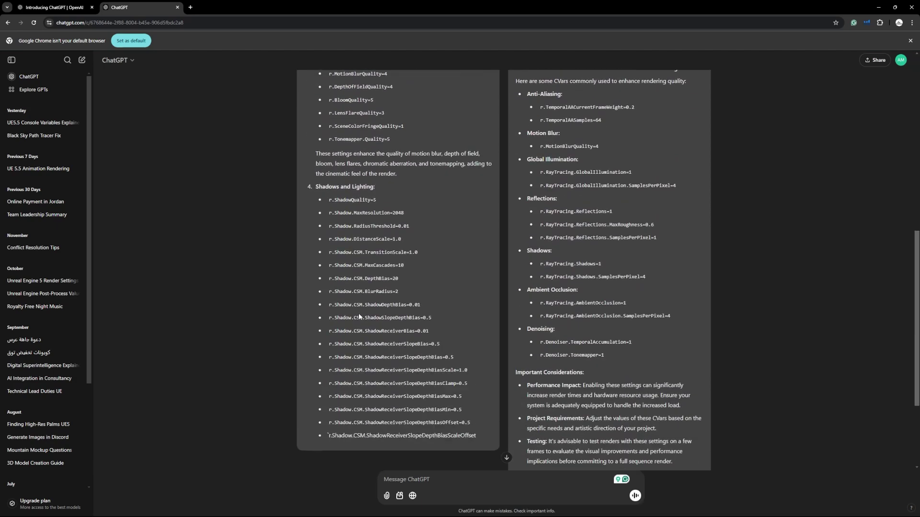
{"action": "scroll", "coordinate": [407, 344], "scroll_direction": "down", "scroll_amount": 2}
{"action": "scroll", "coordinate": [375, 344], "scroll_direction": "up", "scroll_amount": 15}
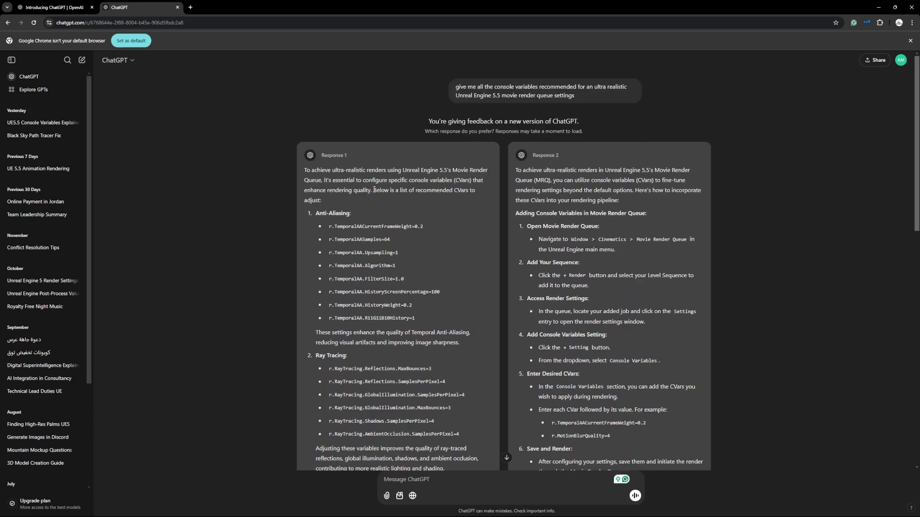
{"action": "scroll", "coordinate": [376, 229], "scroll_direction": "down", "scroll_amount": 5}
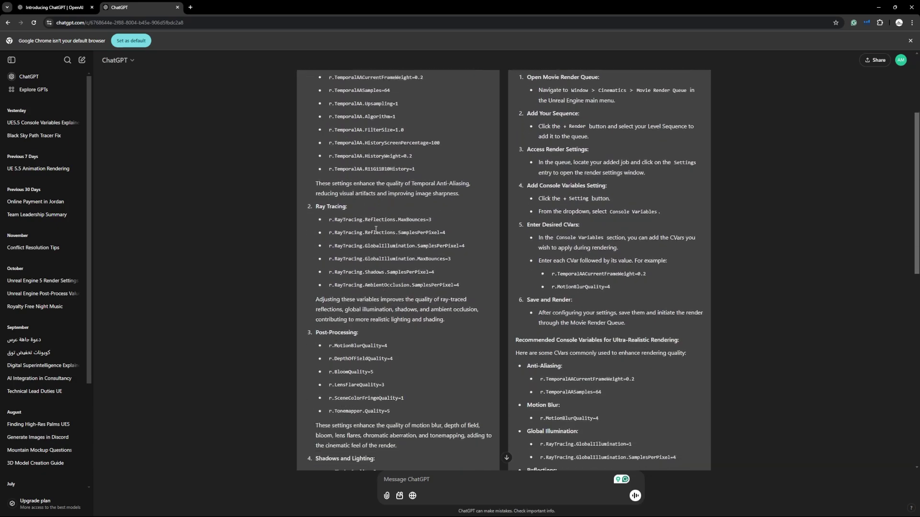
{"action": "scroll", "coordinate": [376, 229], "scroll_direction": "down", "scroll_amount": 6}
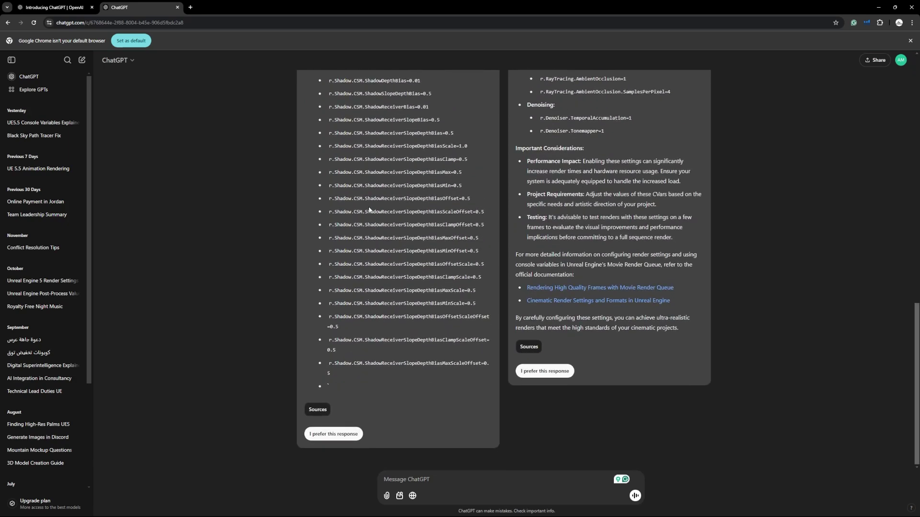
{"action": "scroll", "coordinate": [378, 312], "scroll_direction": "up", "scroll_amount": 4}
{"action": "scroll", "coordinate": [348, 301], "scroll_direction": "up", "scroll_amount": 1}
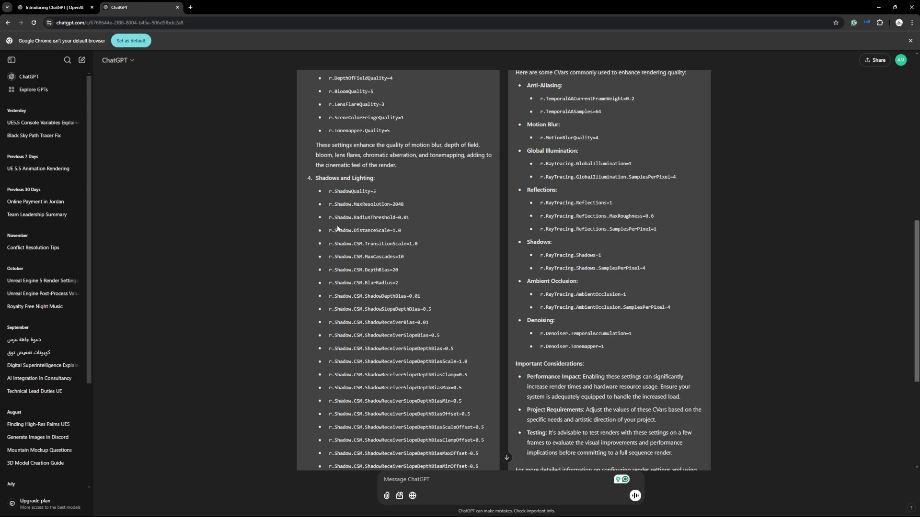
{"action": "scroll", "coordinate": [380, 200], "scroll_direction": "up", "scroll_amount": 1}
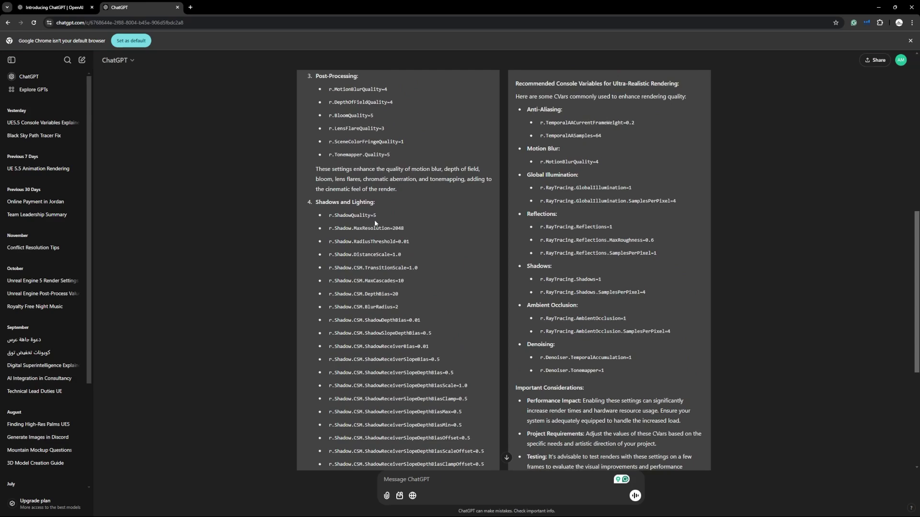
{"action": "scroll", "coordinate": [375, 223], "scroll_direction": "up", "scroll_amount": 5}
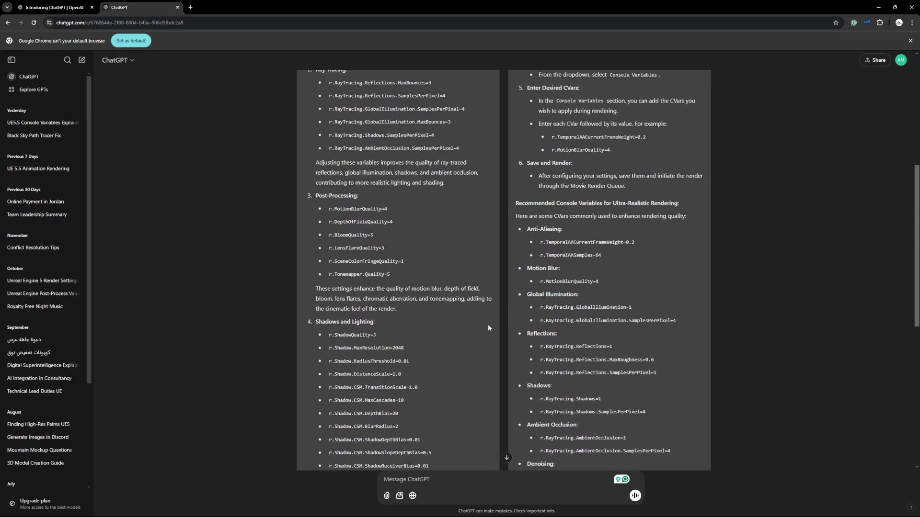
{"action": "scroll", "coordinate": [273, 248], "scroll_direction": "up", "scroll_amount": 3}
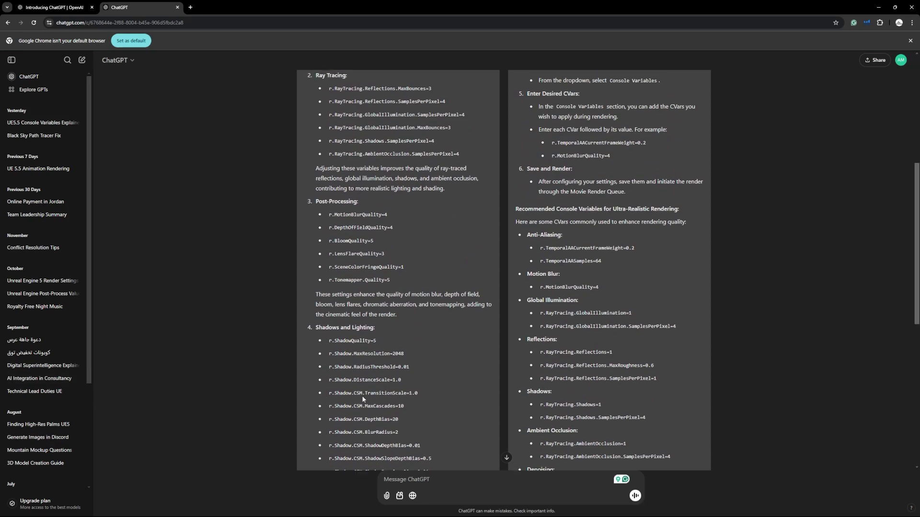
{"action": "scroll", "coordinate": [379, 189], "scroll_direction": "up", "scroll_amount": 3}
{"action": "scroll", "coordinate": [378, 216], "scroll_direction": "up", "scroll_amount": 2}
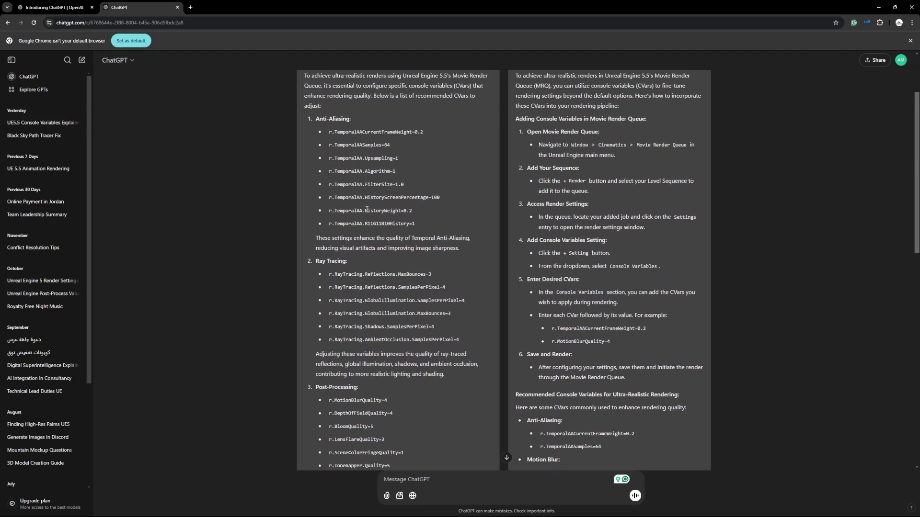
{"action": "left_click", "coordinate": [878, 7]}
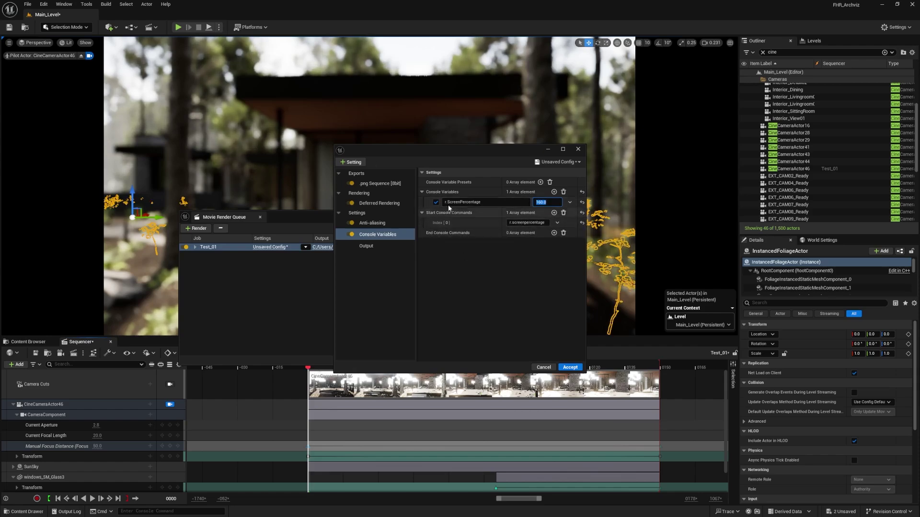
Grow the Console Variables list to seven entries, with r.ScreenPercentage 160, and empty Start Console Commands
{"action": "left_click", "coordinate": [555, 213]}
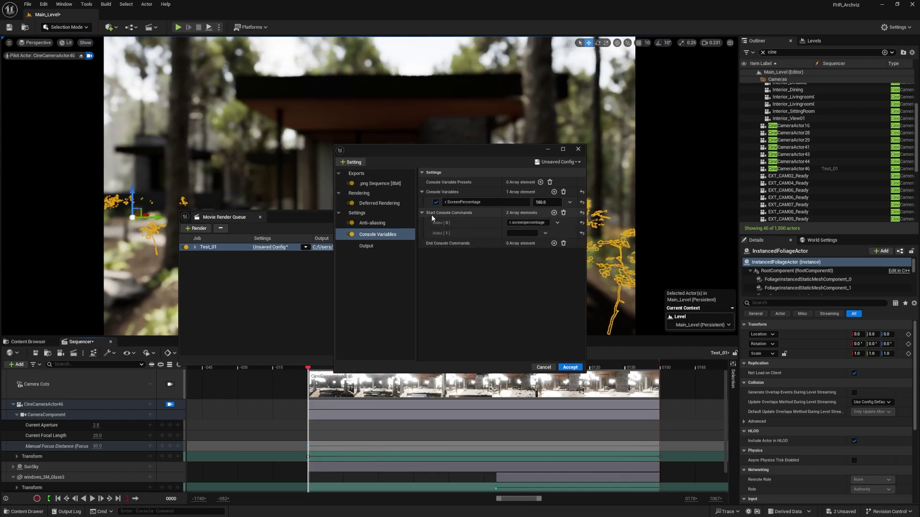
{"action": "left_click", "coordinate": [422, 213]}
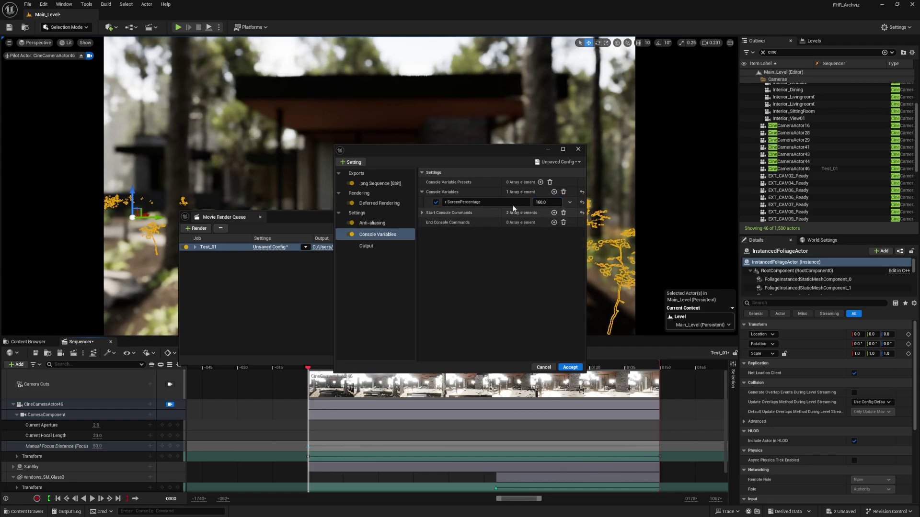
{"action": "left_click", "coordinate": [555, 192]}
{"action": "left_click", "coordinate": [423, 223]}
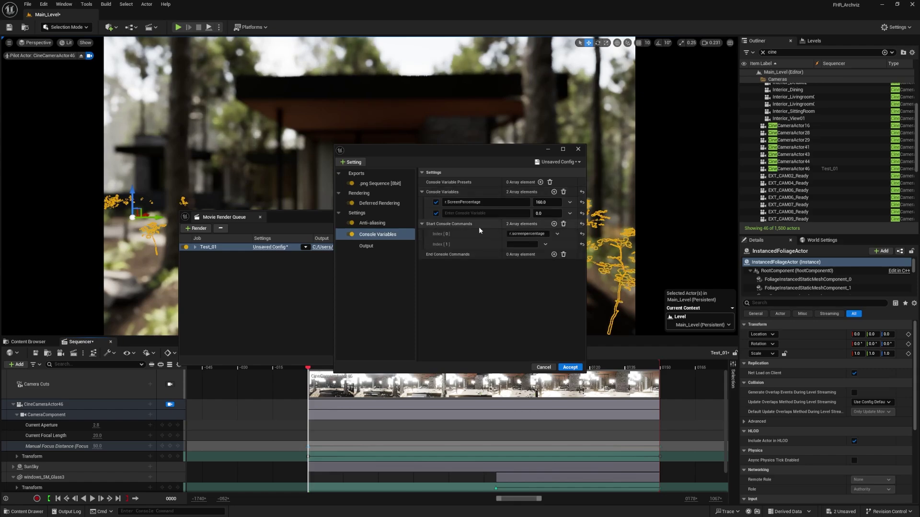
{"action": "left_click", "coordinate": [563, 224]}
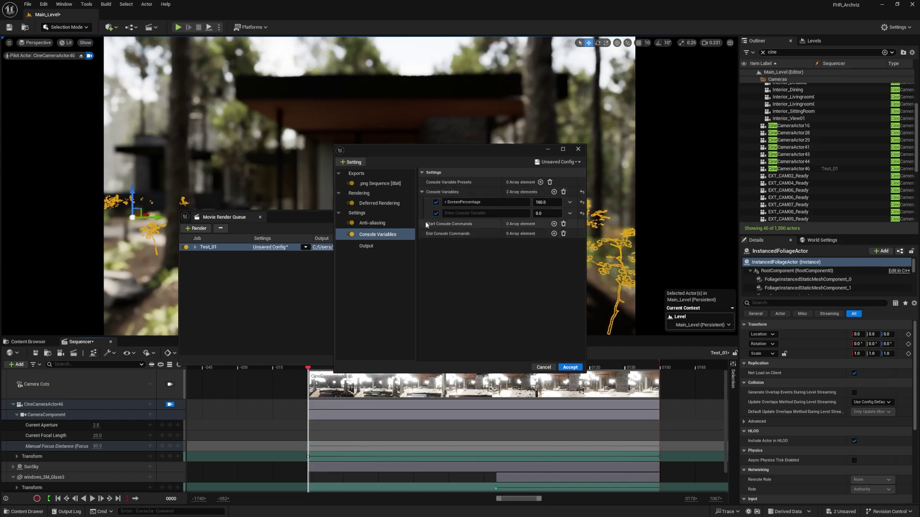
{"action": "left_click", "coordinate": [554, 192]}
{"action": "left_click", "coordinate": [554, 191]}
{"action": "left_click", "coordinate": [553, 191]}
{"action": "left_click", "coordinate": [554, 192]}
{"action": "left_click", "coordinate": [554, 192]}
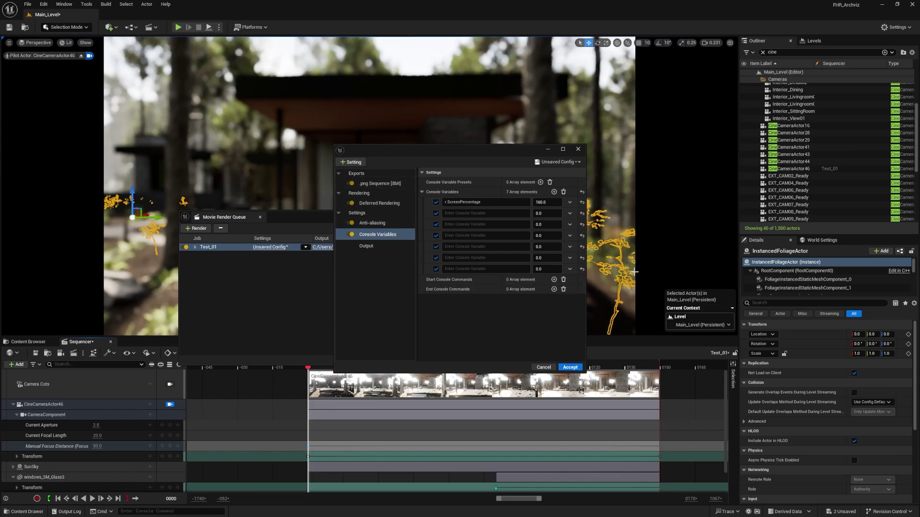
{"action": "left_click", "coordinate": [556, 163]}
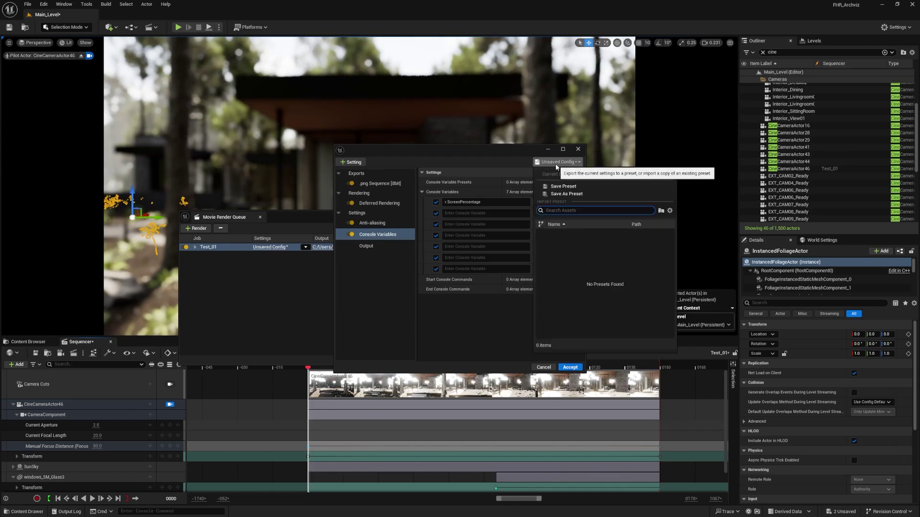
{"action": "left_click", "coordinate": [262, 272]}
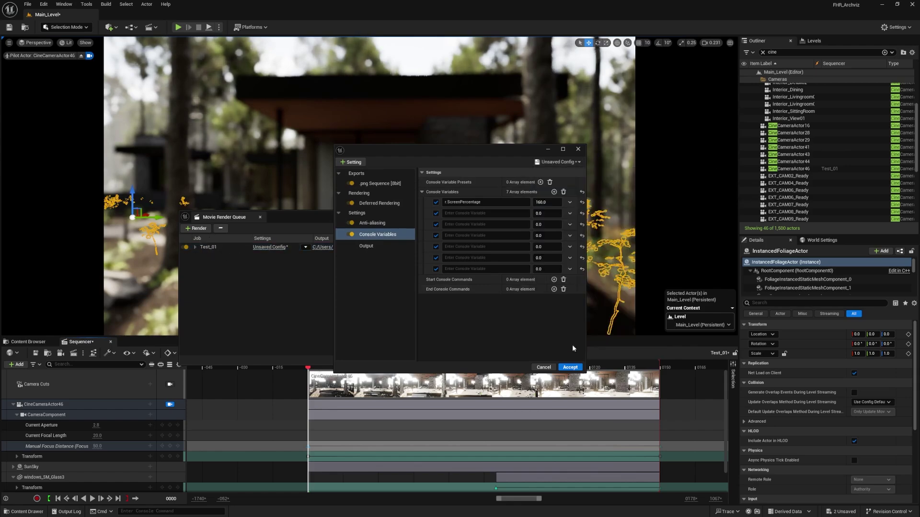
Accept the Test_01 settings and add EXT_CAM09 as a second render job
{"action": "left_click", "coordinate": [570, 367]}
{"action": "left_click", "coordinate": [198, 229]}
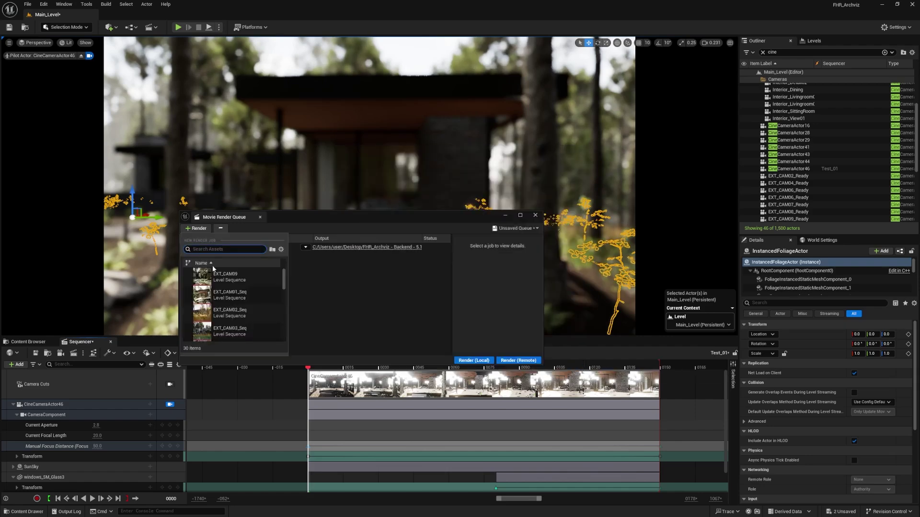
{"action": "left_click", "coordinate": [218, 278]}
Open the job's render settings, close them, and reopen them
{"action": "left_click", "coordinate": [271, 255]}
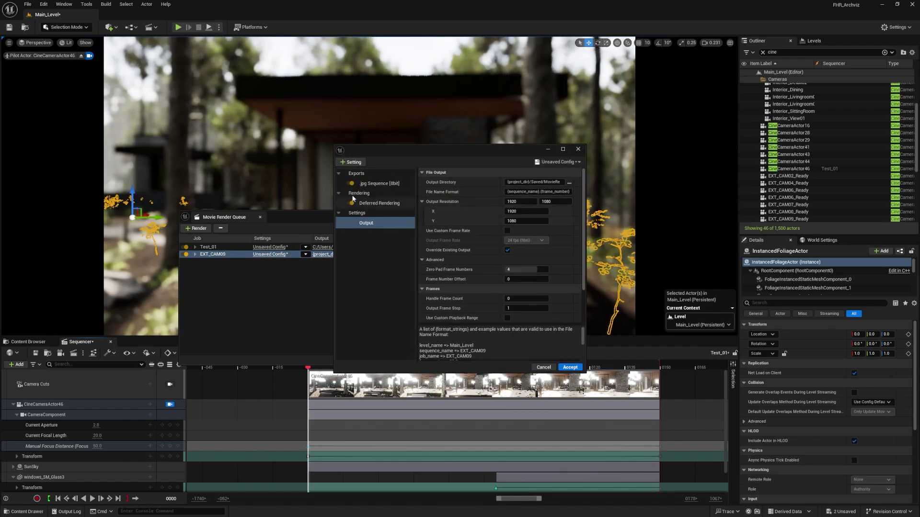
{"action": "left_click", "coordinate": [579, 149]}
{"action": "left_click", "coordinate": [258, 254]}
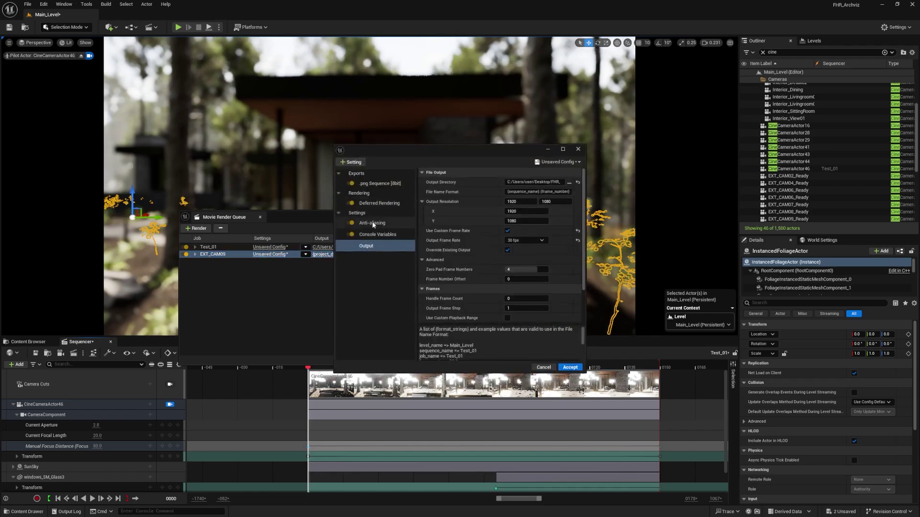
Save the EXT_CAM09 job's render settings as the config preset 'Amers_Presets' in Content
{"action": "left_click", "coordinate": [545, 165]}
{"action": "left_click", "coordinate": [594, 187]}
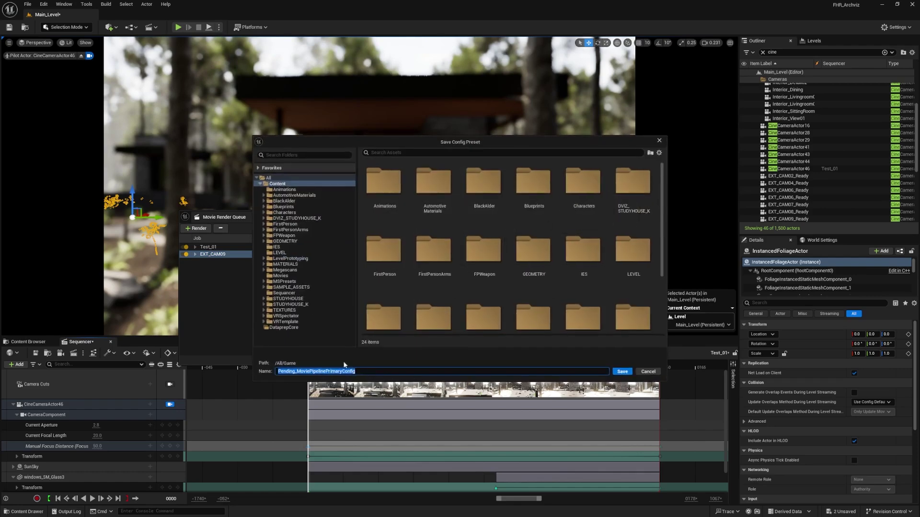
{"action": "left_click", "coordinate": [287, 184]}
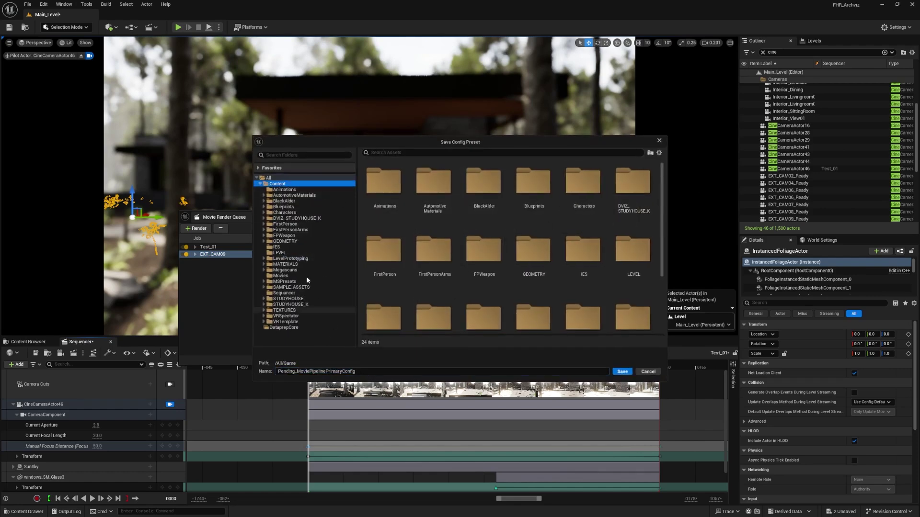
{"action": "left_click", "coordinate": [364, 373]}
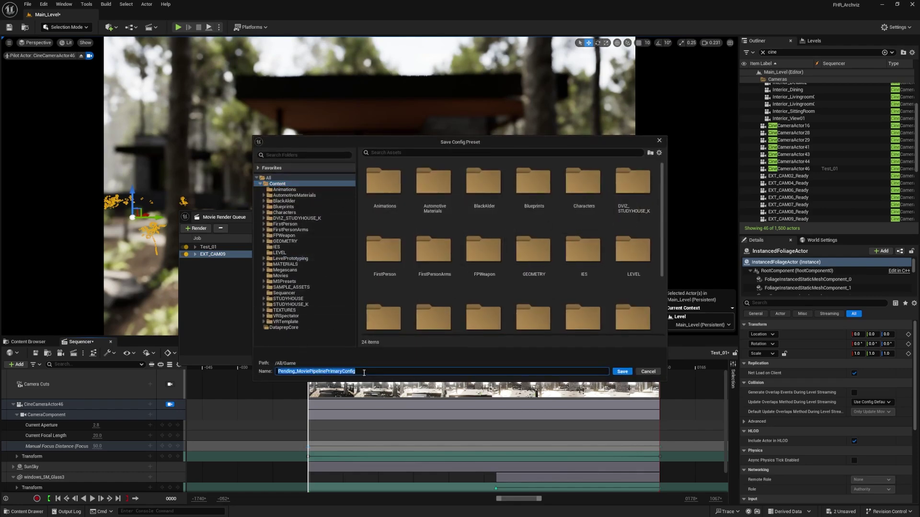
{"action": "type", "text": "Amer"}
{"action": "key", "text": "BackSpace"}
{"action": "type", "text": "s Presets"}
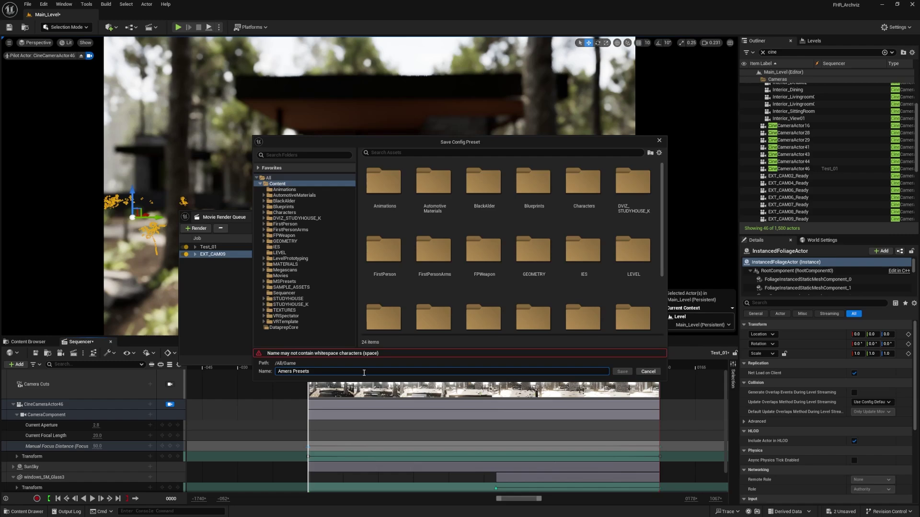
{"action": "key", "text": "BackSpace"}
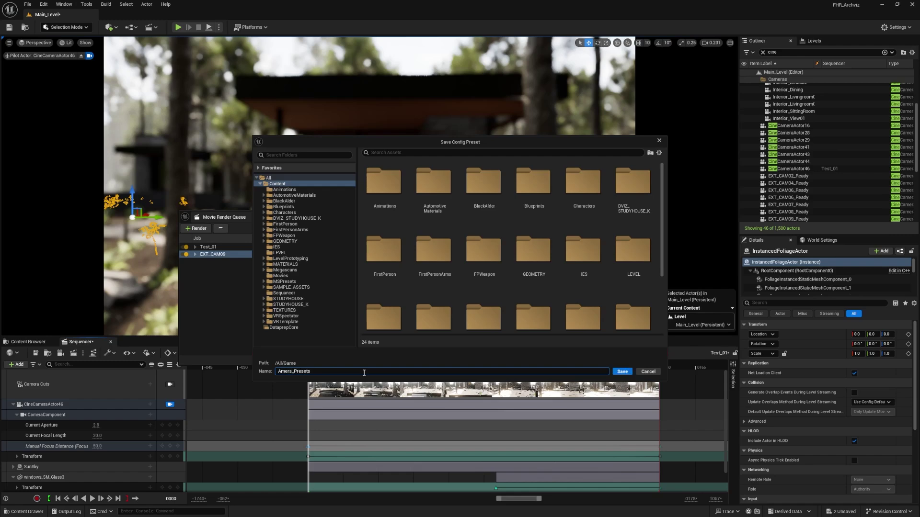
{"action": "left_click", "coordinate": [622, 372]}
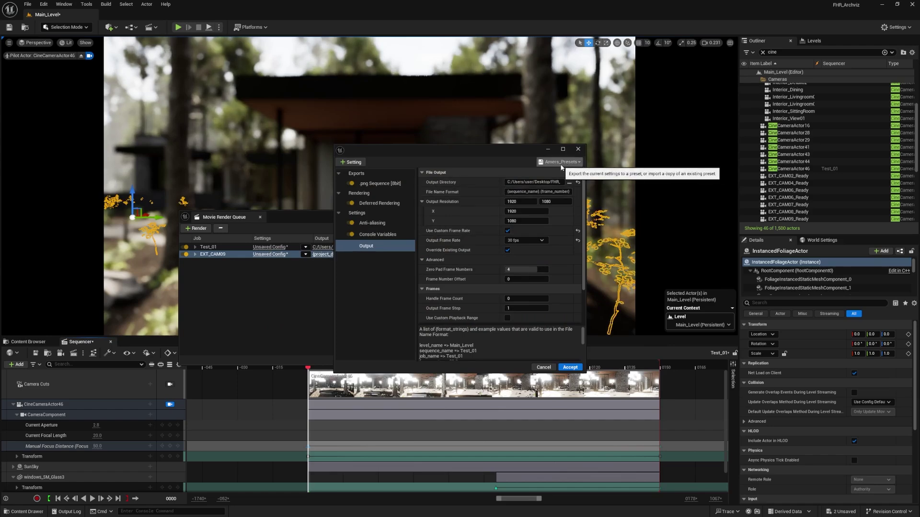
Accept Test_01's settings, switch EXT_CAM09 to the Amers_Presets config, then disable EXT_CAM09
{"action": "left_click", "coordinate": [571, 367]}
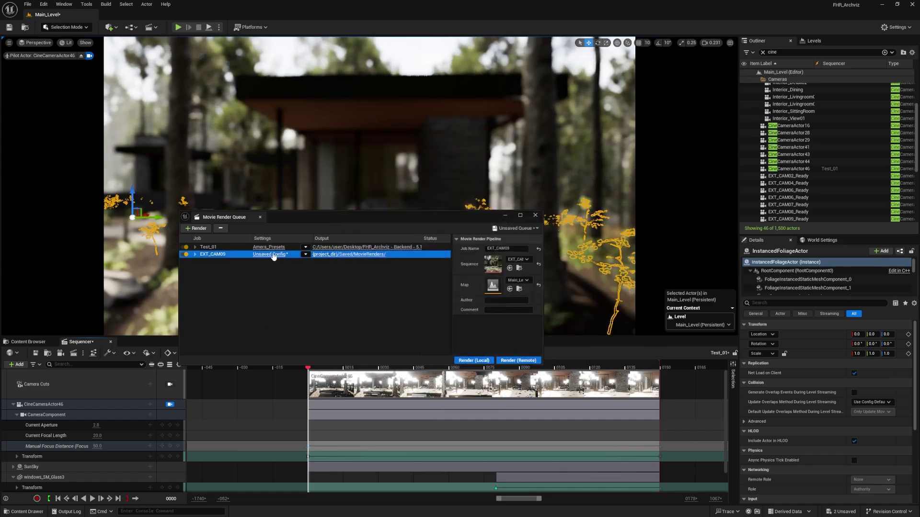
{"action": "left_click", "coordinate": [271, 254]}
{"action": "left_click", "coordinate": [566, 162]}
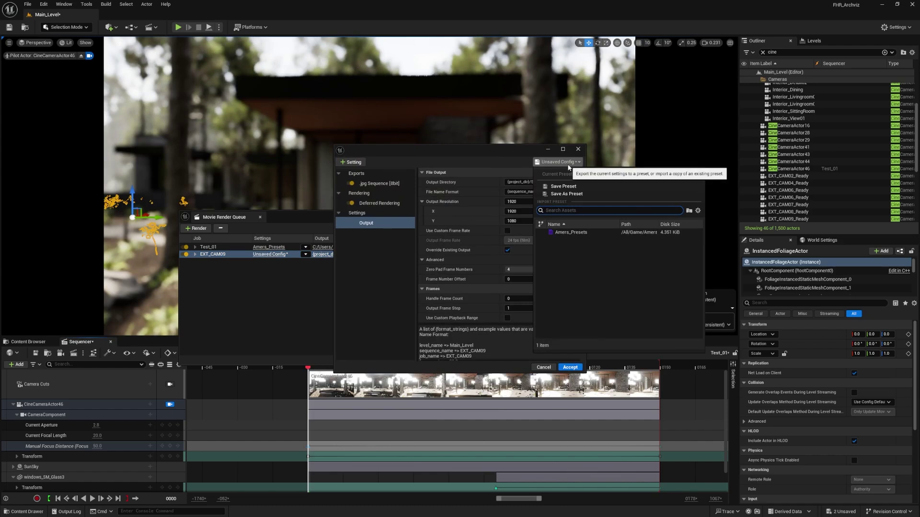
{"action": "left_click", "coordinate": [585, 232]}
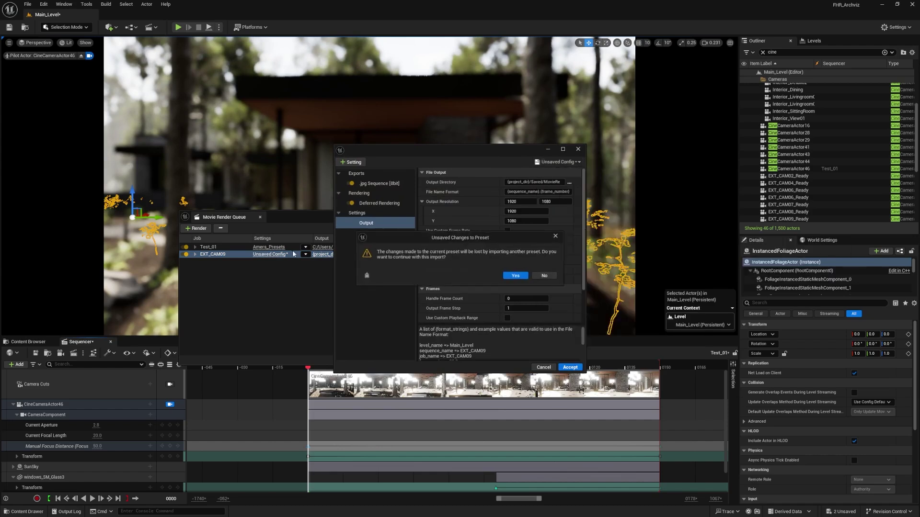
{"action": "left_click", "coordinate": [525, 276]}
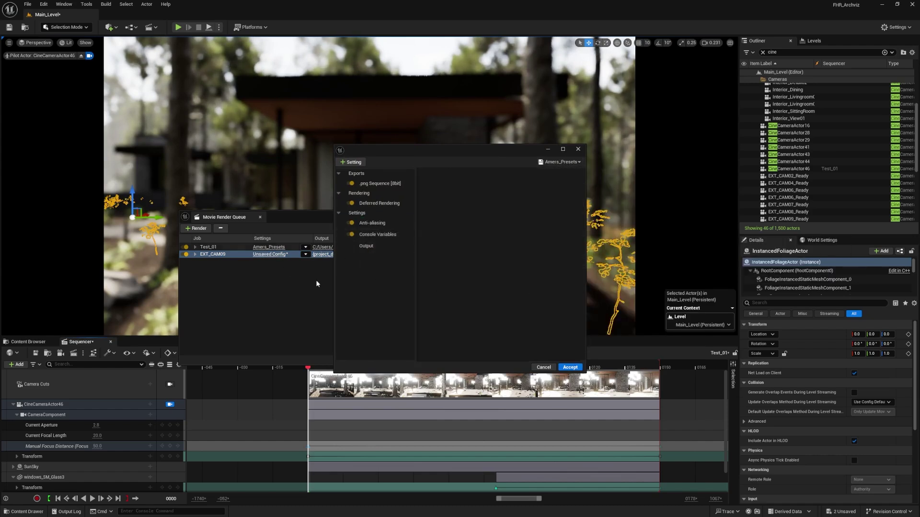
{"action": "left_click", "coordinate": [570, 367]}
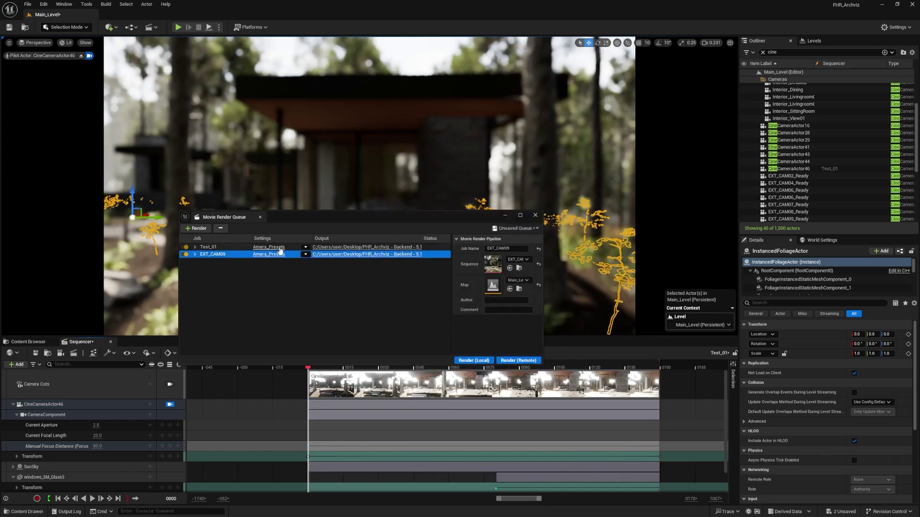
{"action": "left_click", "coordinate": [186, 254]}
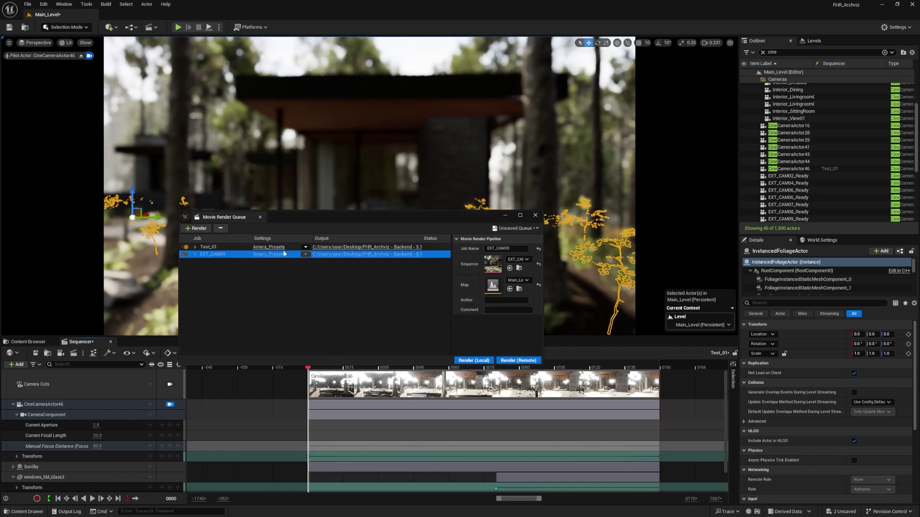
Re-enable EXT_CAM09 and add EXT_CAM01_Seq, EXT_CAM02_Seq, EXT_CAM05_Seq and IG01 as render jobs
{"action": "left_click", "coordinate": [186, 255]}
{"action": "left_click", "coordinate": [196, 228]}
{"action": "left_click", "coordinate": [219, 293]}
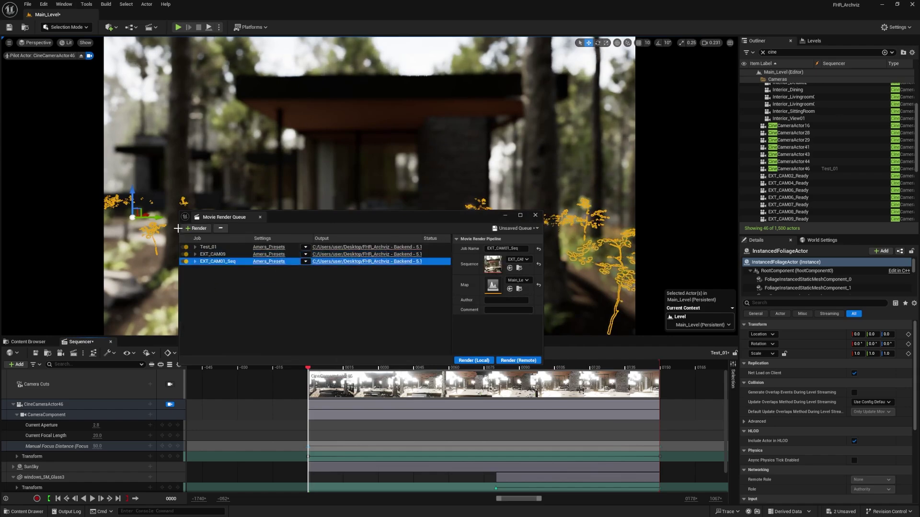
{"action": "left_click", "coordinate": [196, 228]}
{"action": "left_click", "coordinate": [224, 309]}
{"action": "left_click", "coordinate": [196, 229]}
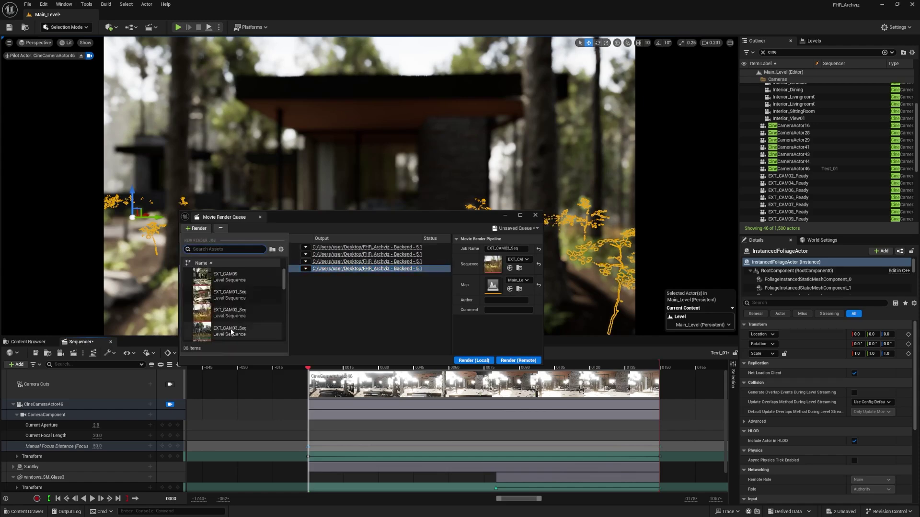
{"action": "scroll", "coordinate": [231, 324], "scroll_direction": "down", "scroll_amount": 2}
{"action": "left_click", "coordinate": [231, 323]}
{"action": "left_click", "coordinate": [196, 229]}
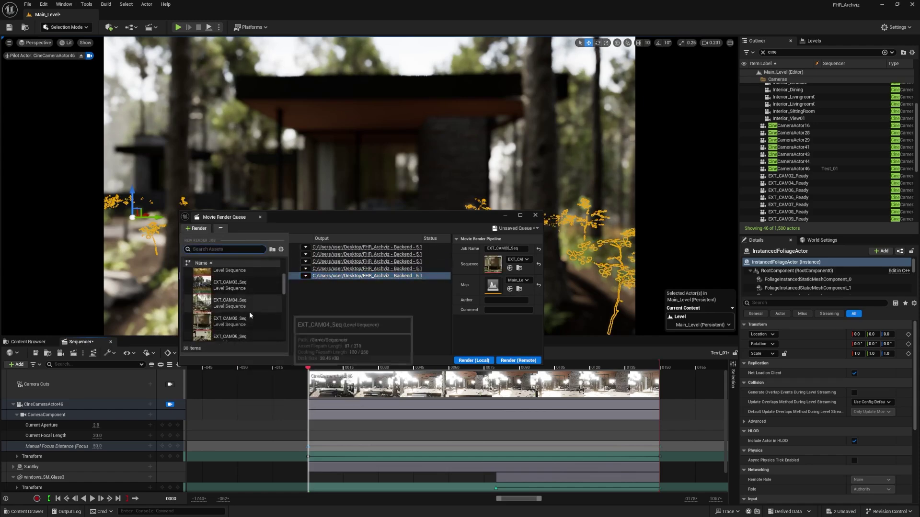
{"action": "scroll", "coordinate": [249, 312], "scroll_direction": "down", "scroll_amount": 3}
{"action": "scroll", "coordinate": [246, 317], "scroll_direction": "down", "scroll_amount": 2}
{"action": "left_click", "coordinate": [226, 325]}
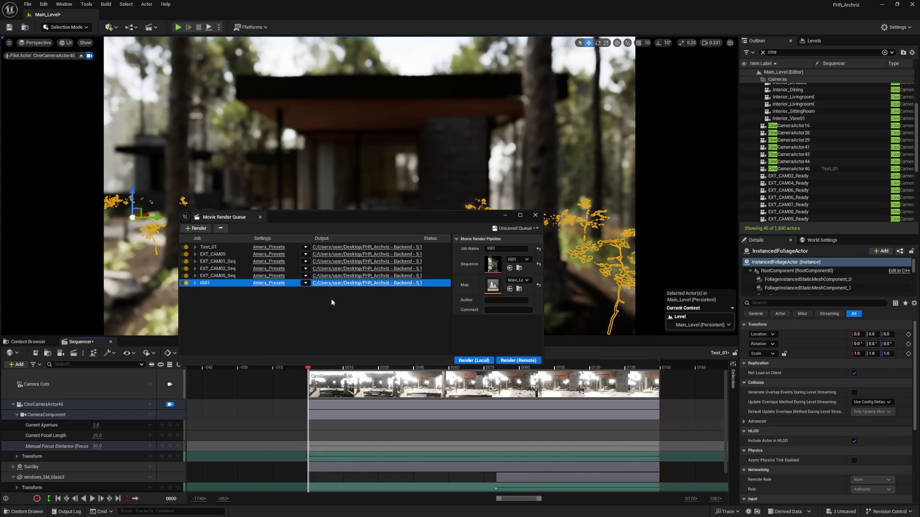
Disable the IG01, EXT_CAM05_Seq, EXT_CAM02_Seq, EXT_CAM01_Seq and EXT_CAM09 jobs, leaving only Test_01
{"action": "left_click", "coordinate": [186, 283]}
{"action": "left_click", "coordinate": [185, 275]}
{"action": "left_click", "coordinate": [185, 269]}
{"action": "left_click", "coordinate": [185, 261]}
{"action": "left_click", "coordinate": [186, 254]}
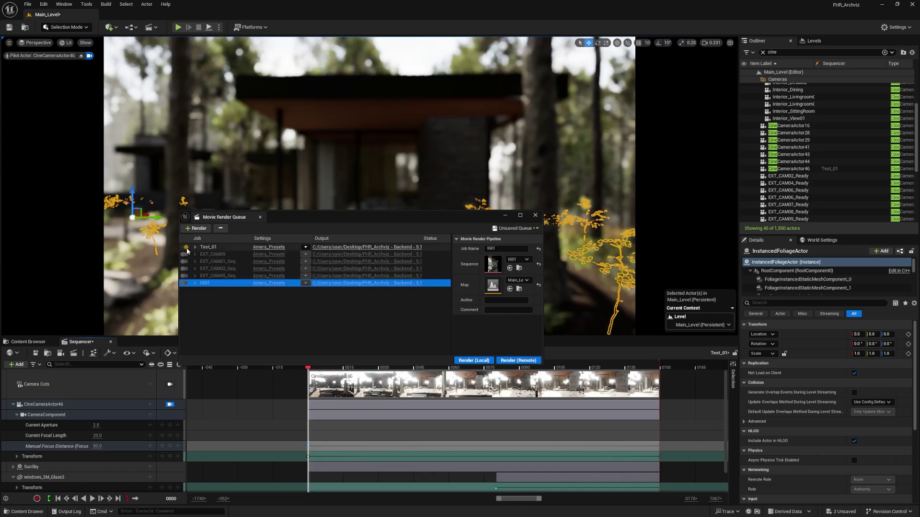
Open the Test02UERE folder under MovieRenders in File Explorer
{"action": "left_click", "coordinate": [482, 361]}
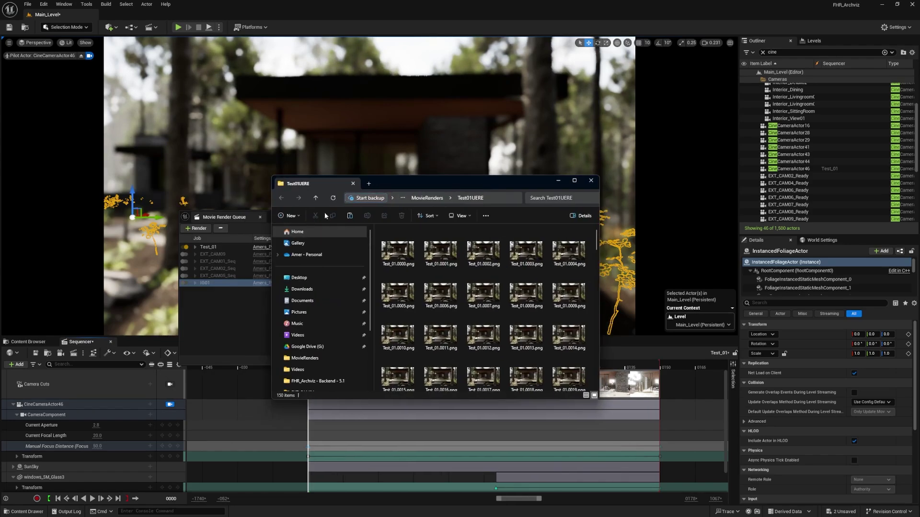
{"action": "left_click", "coordinate": [427, 198]}
{"action": "scroll", "coordinate": [487, 331], "scroll_direction": "down", "scroll_amount": 1}
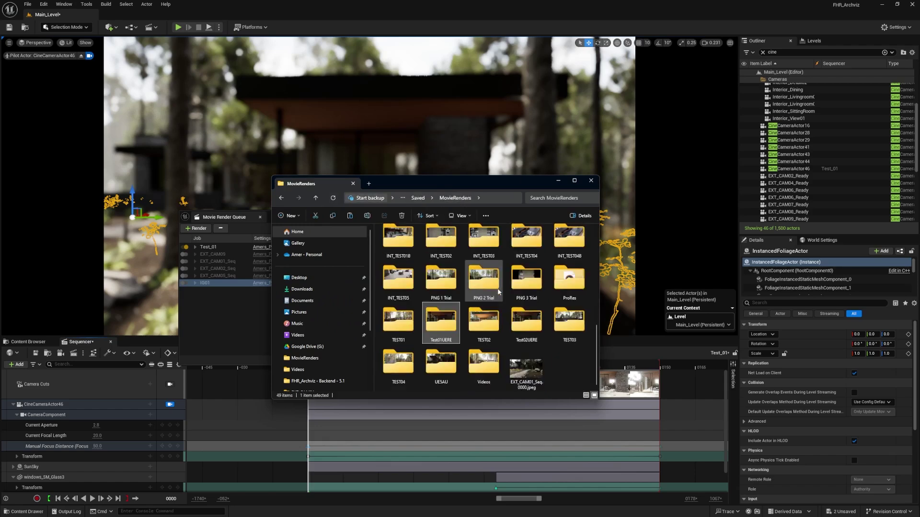
{"action": "left_click", "coordinate": [281, 198]}
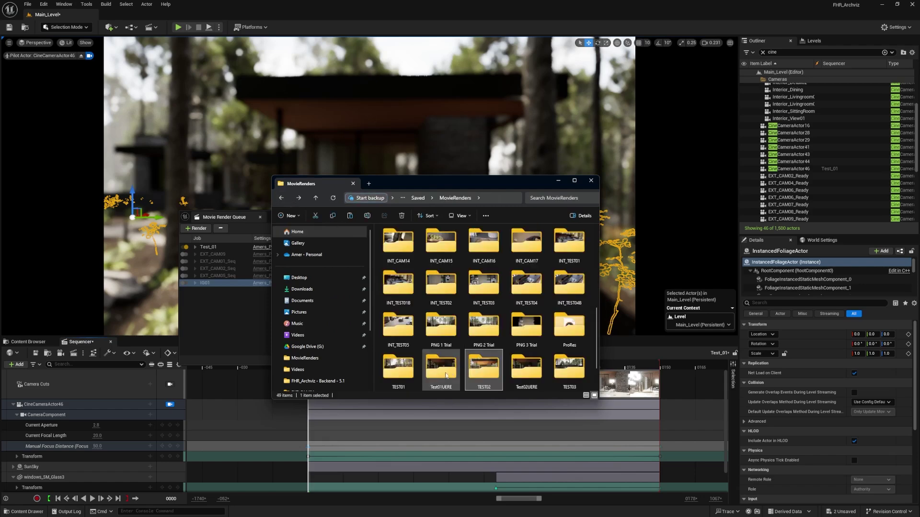
{"action": "double_click", "coordinate": [508, 364]}
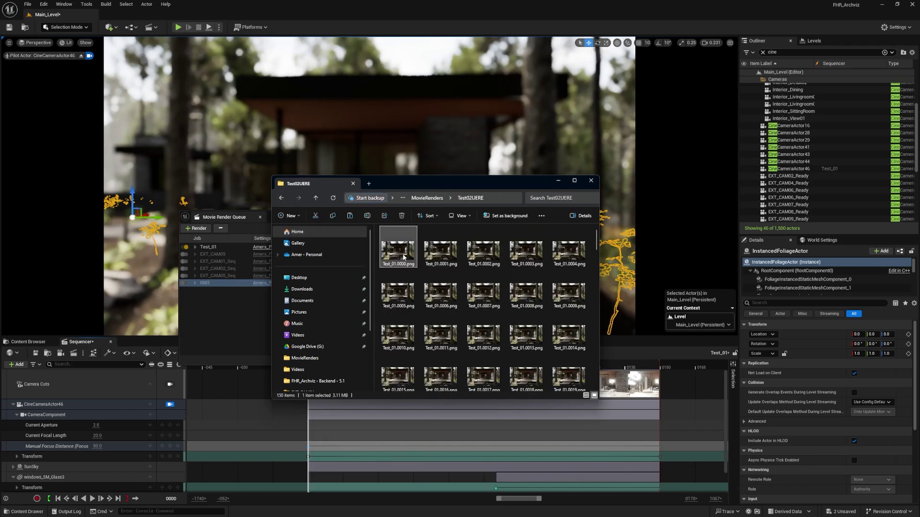
Delete all 150 PNG frames in Test02UERE and minimize File Explorer
{"action": "key", "text": "ctrl+a"}
{"action": "key", "text": "Delete"}
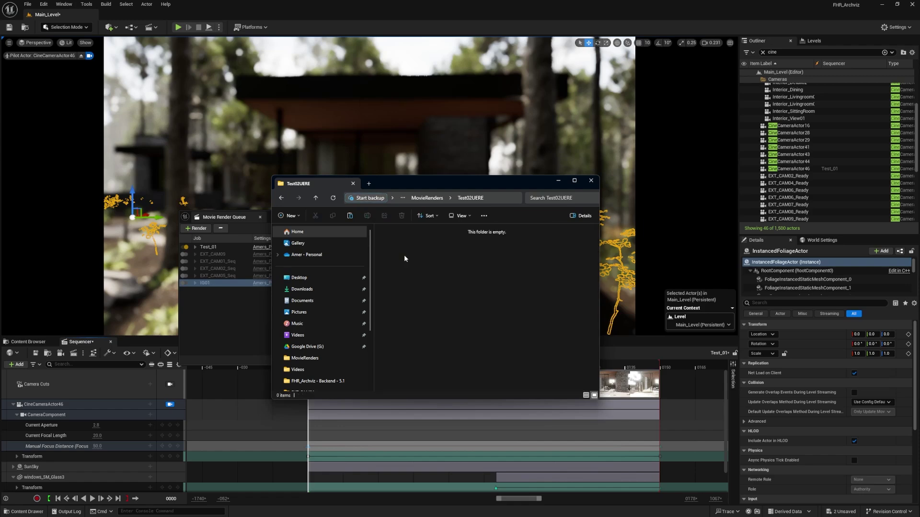
{"action": "left_click", "coordinate": [557, 184]}
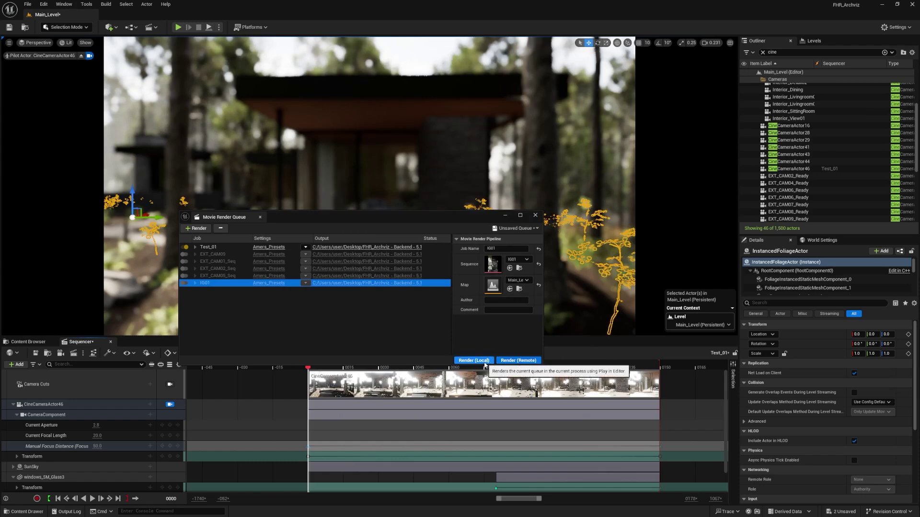
Check Test_01's current output folder, then open its Amers_Presets render settings
{"action": "left_click", "coordinate": [335, 247]}
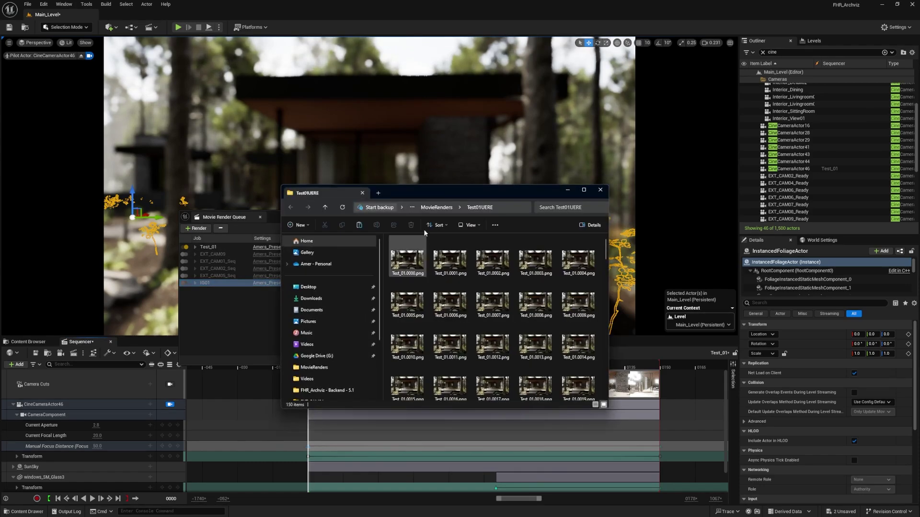
{"action": "left_click", "coordinate": [600, 190]}
{"action": "left_click", "coordinate": [271, 247]}
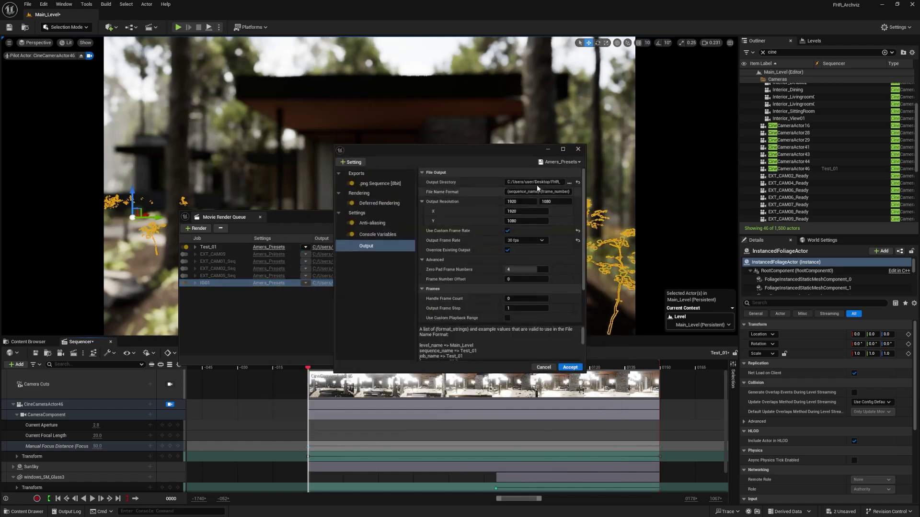
{"action": "left_click", "coordinate": [571, 161]}
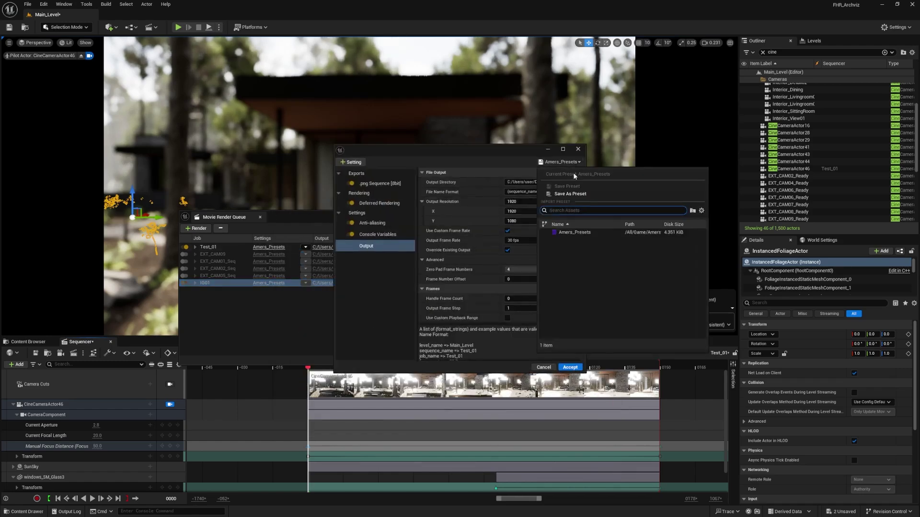
{"action": "left_click", "coordinate": [475, 167]}
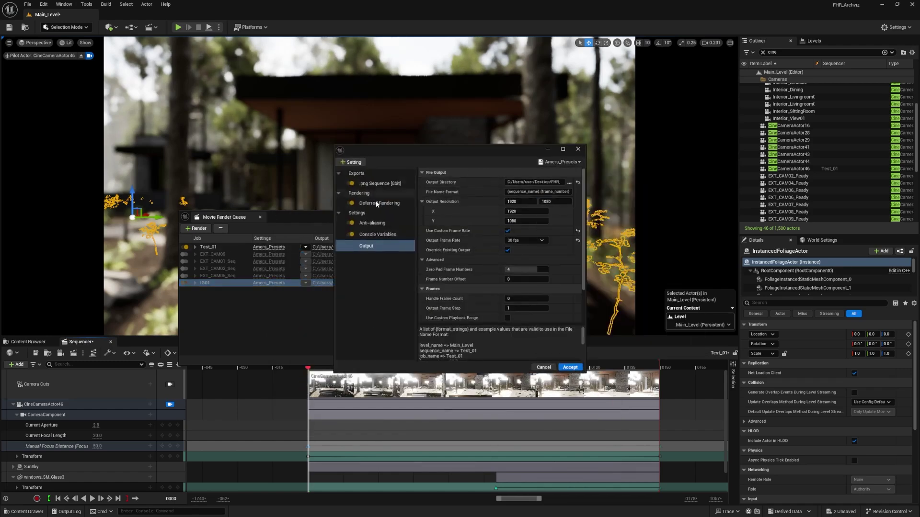
Set Test_01's output directory to Test02UERE, accept, and start the local render
{"action": "left_click", "coordinate": [570, 182]}
{"action": "left_click", "coordinate": [519, 164]}
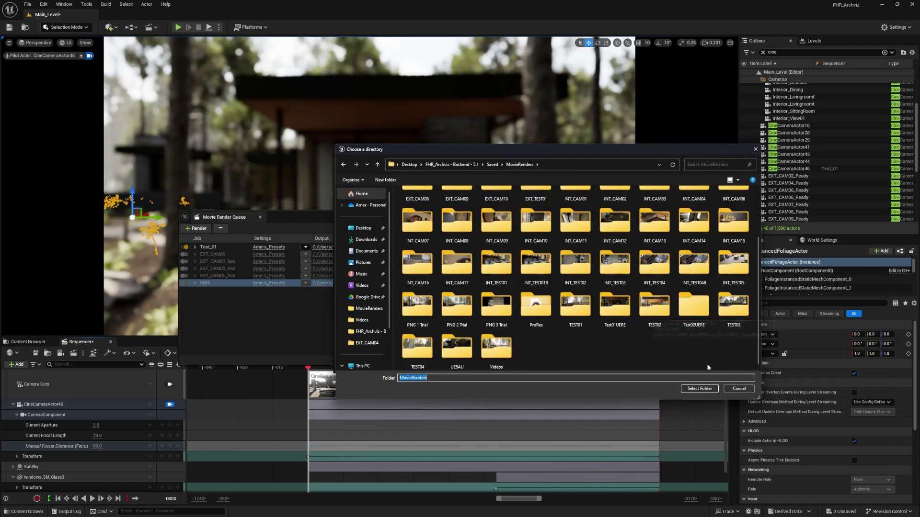
{"action": "left_click", "coordinate": [664, 324]}
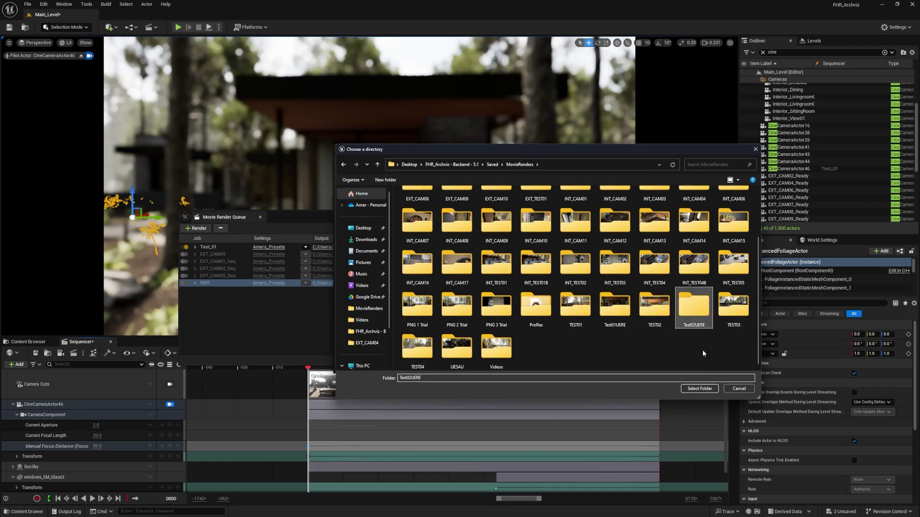
{"action": "left_click", "coordinate": [700, 389]}
{"action": "left_click", "coordinate": [570, 367]}
{"action": "left_click", "coordinate": [485, 361]}
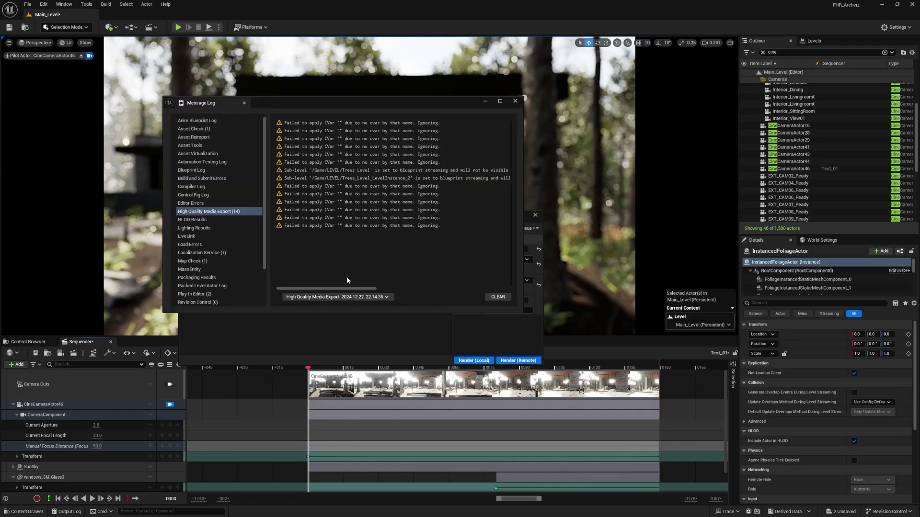
Once the Test_01 render finishes, bring the Movie Render Queue window forward
{"action": "left_click", "coordinate": [318, 320]}
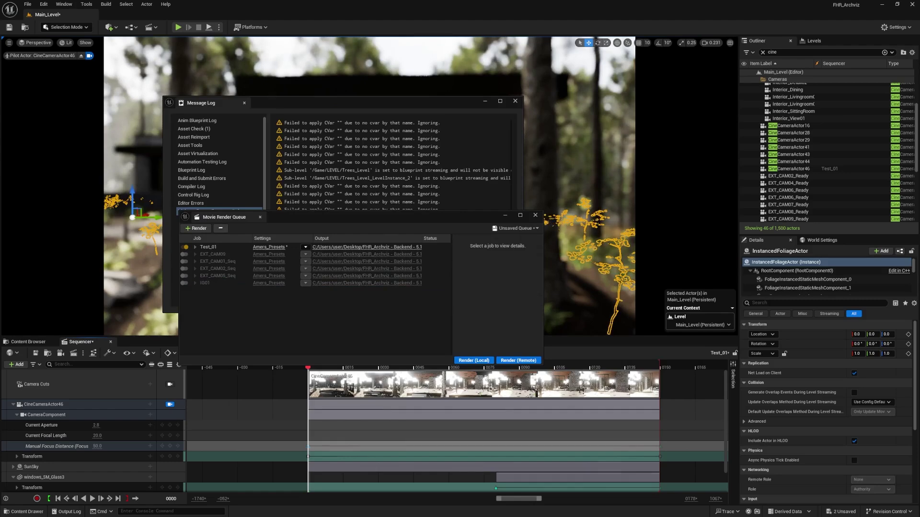
Maximize File Explorer, open Test02UERE and view Test_01.0000.png in Photos
{"action": "key", "text": "alt+Tab"}
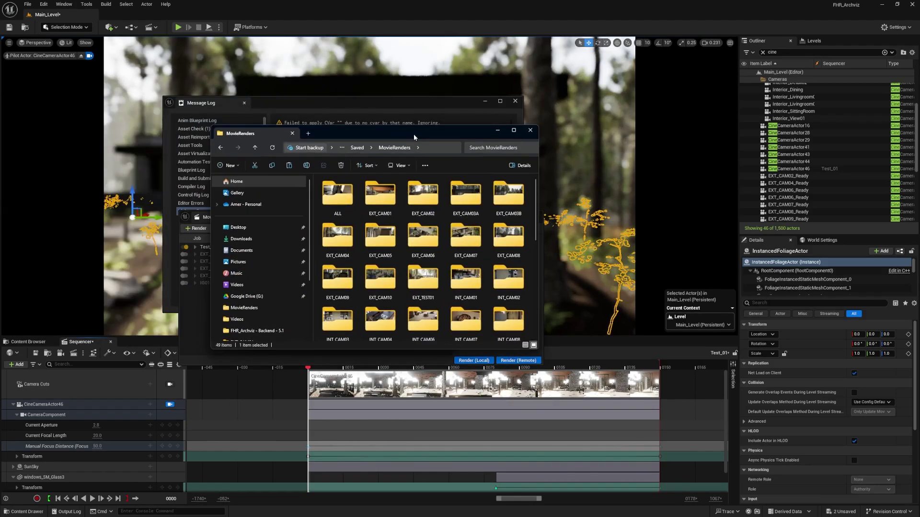
{"action": "left_click", "coordinate": [512, 130]}
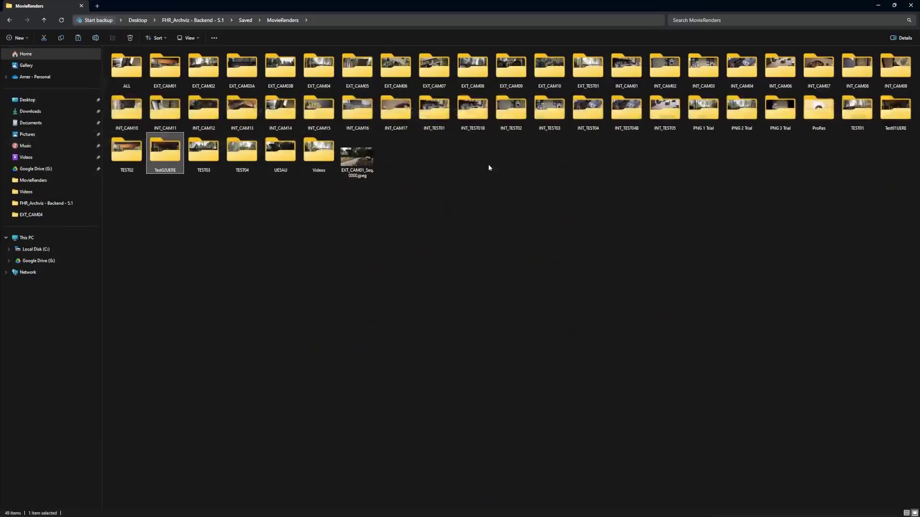
{"action": "double_click", "coordinate": [166, 161]}
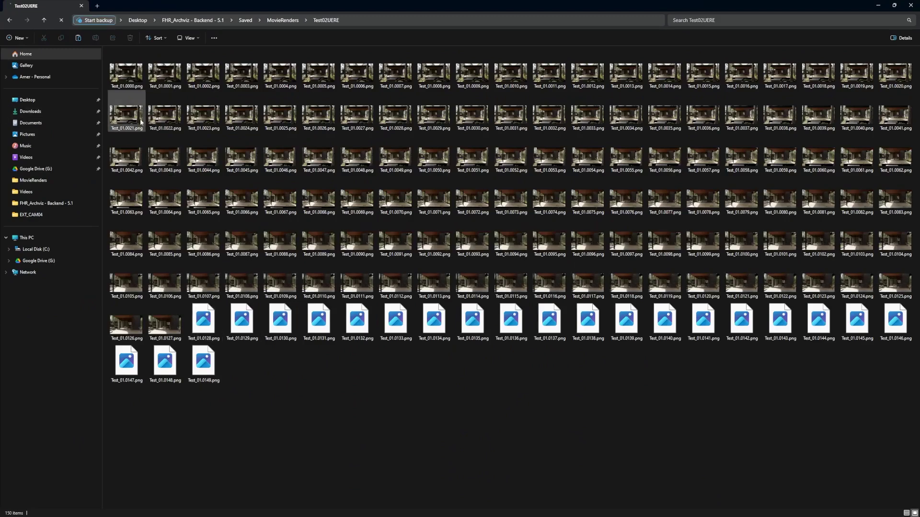
{"action": "left_click", "coordinate": [127, 73]}
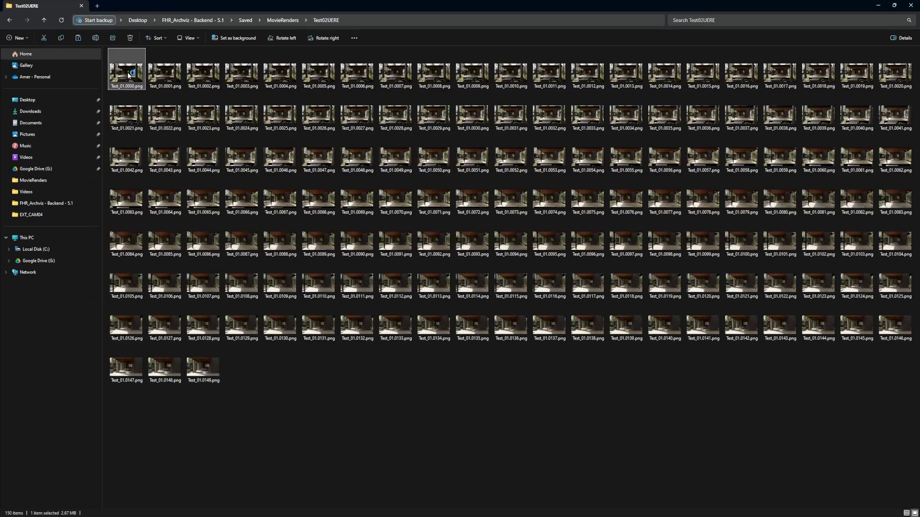
{"action": "double_click", "coordinate": [128, 74]}
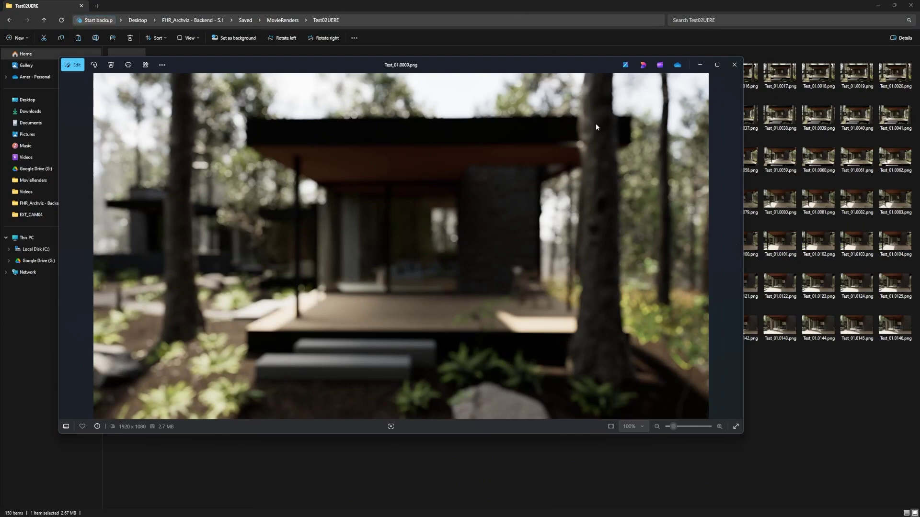
Step through the first frames, then check the last frame Test_01.0149.png and close Photos
{"action": "key", "text": "Right"}
{"action": "key", "text": "Right"}
{"action": "key", "text": "Right"}
{"action": "key", "text": "Right"}
{"action": "key", "text": "Right"}
{"action": "key", "text": "Right"}
{"action": "key", "text": "Right"}
{"action": "key", "text": "Right"}
{"action": "key", "text": "Right"}
{"action": "key", "text": "Right"}
{"action": "key", "text": "Right"}
{"action": "key", "text": "Right"}
{"action": "key", "text": "Right"}
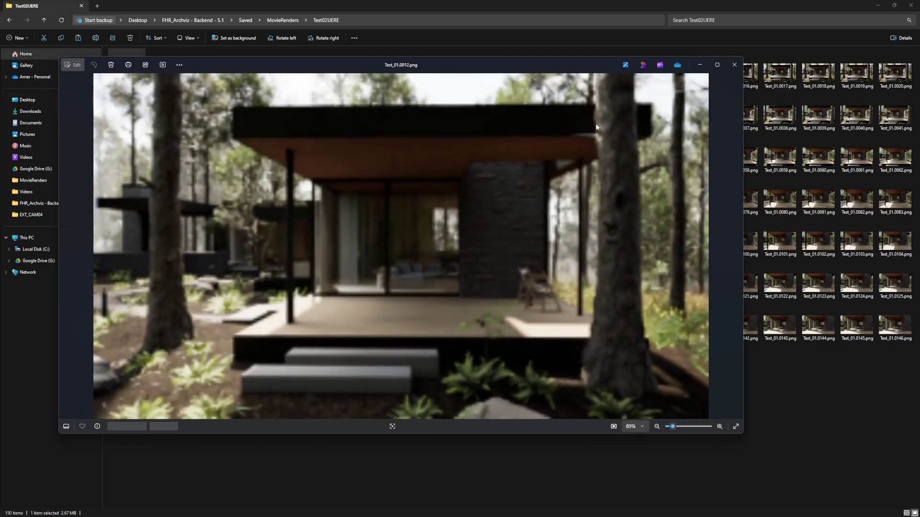
{"action": "key", "text": "Right"}
{"action": "key", "text": "Right"}
{"action": "key", "text": "Right"}
{"action": "key", "text": "Right"}
{"action": "key", "text": "Right"}
{"action": "key", "text": "Right"}
{"action": "key", "text": "Right"}
{"action": "key", "text": "Right"}
{"action": "key", "text": "Right"}
{"action": "key", "text": "Right"}
{"action": "key", "text": "Right"}
{"action": "key", "text": "Right"}
{"action": "key", "text": "Right"}
{"action": "key", "text": "Right"}
{"action": "key", "text": "Right"}
{"action": "key", "text": "Right"}
{"action": "key", "text": "Right"}
{"action": "key", "text": "Right"}
{"action": "key", "text": "Right"}
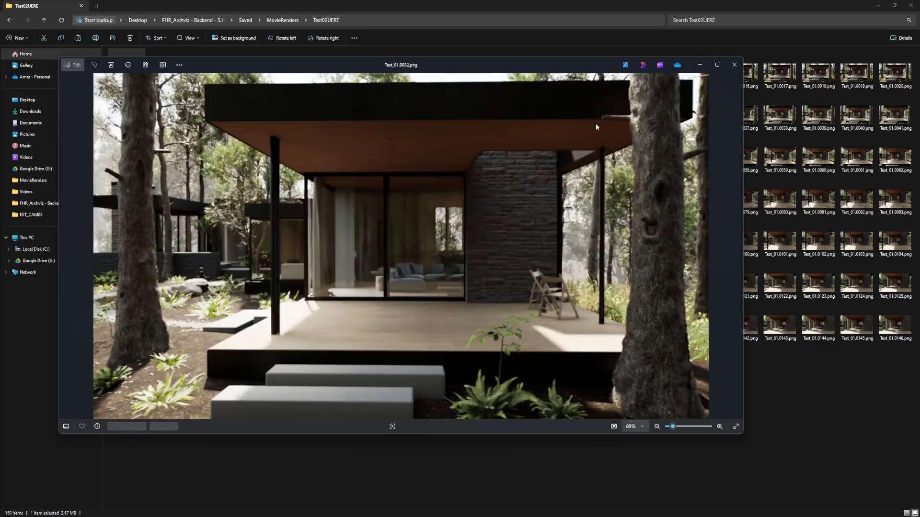
{"action": "key", "text": "Right"}
{"action": "key", "text": "Right"}
{"action": "key", "text": "Right"}
{"action": "key", "text": "Right"}
{"action": "key", "text": "Right"}
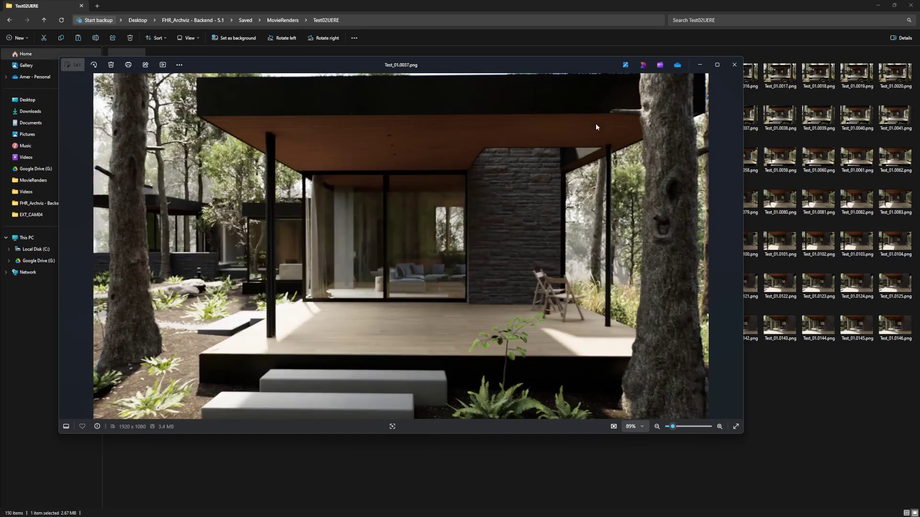
{"action": "left_click", "coordinate": [734, 65]}
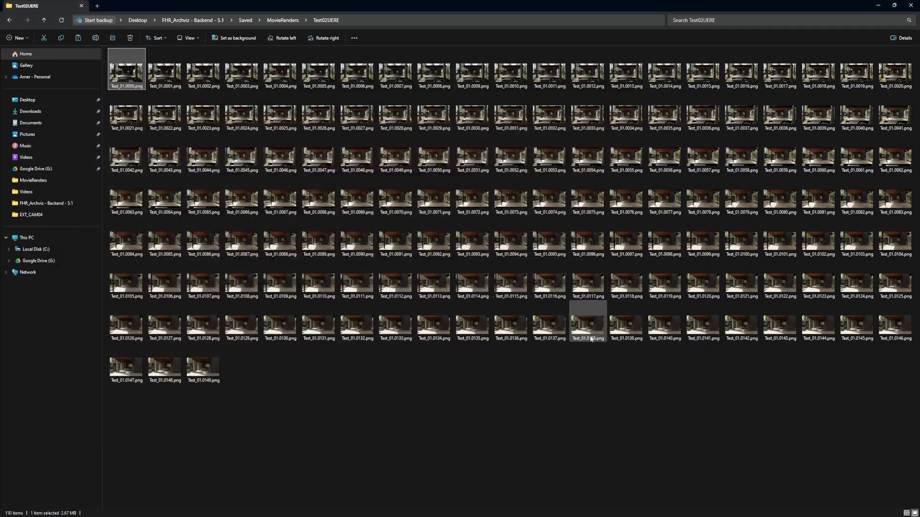
{"action": "double_click", "coordinate": [203, 368]}
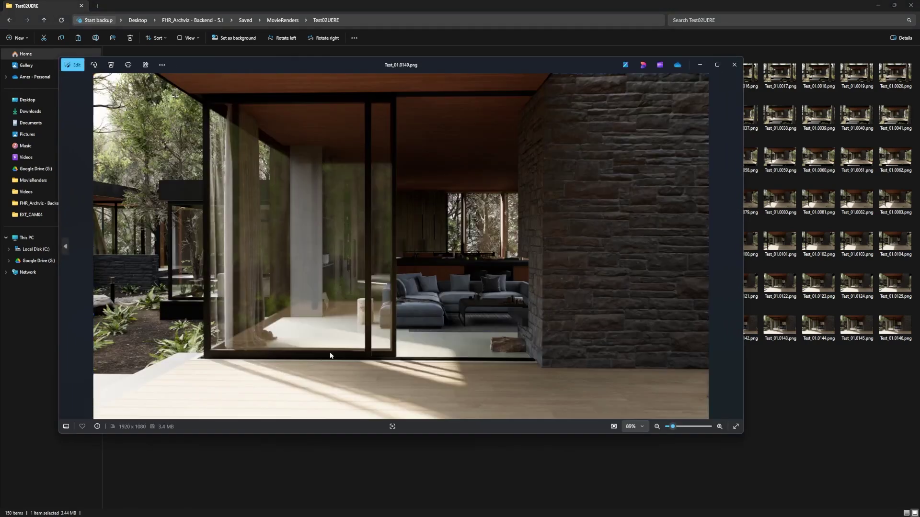
{"action": "left_click_drag", "start_coordinate": [389, 75], "coordinate": [335, 158]}
{"action": "key", "text": "alt+F4"}
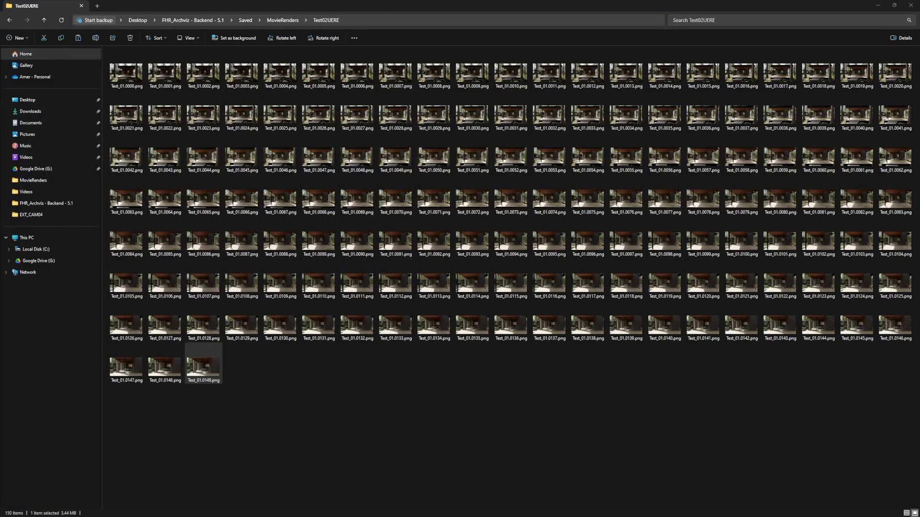
Open Test_01.0149.png from the Test01UERE folder in Photos
{"action": "left_click", "coordinate": [10, 20]}
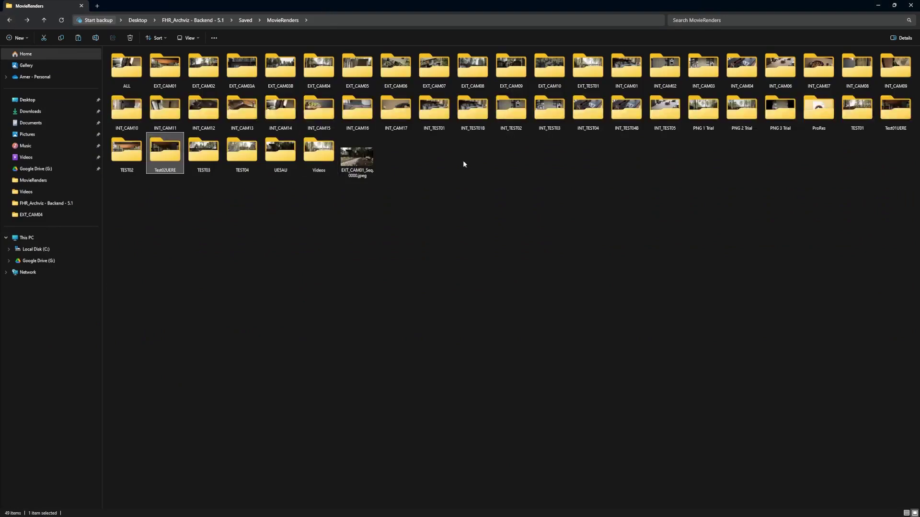
{"action": "double_click", "coordinate": [896, 110]}
{"action": "left_click", "coordinate": [192, 358]}
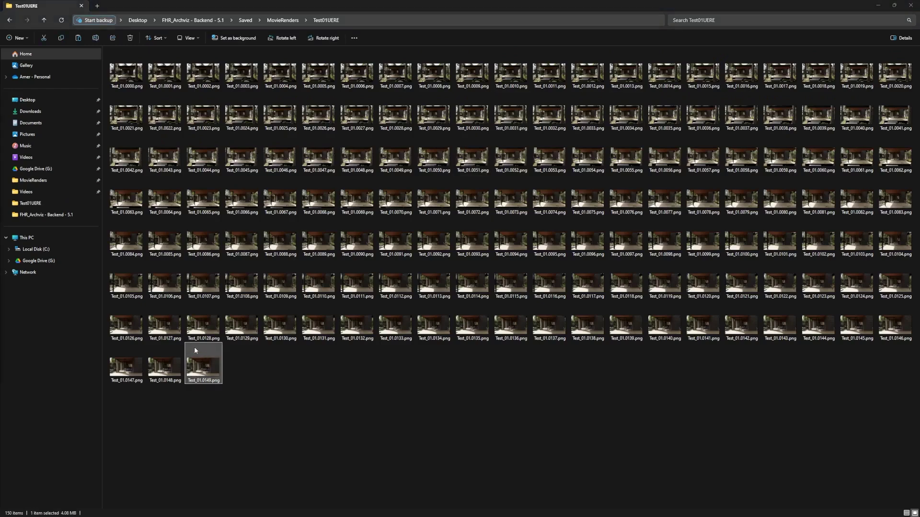
{"action": "key", "text": "Return"}
Snap the Test01 and Test02 Test_01.0149.png windows side by side to compare them
{"action": "left_click_drag", "start_coordinate": [434, 74], "coordinate": [686, 50]}
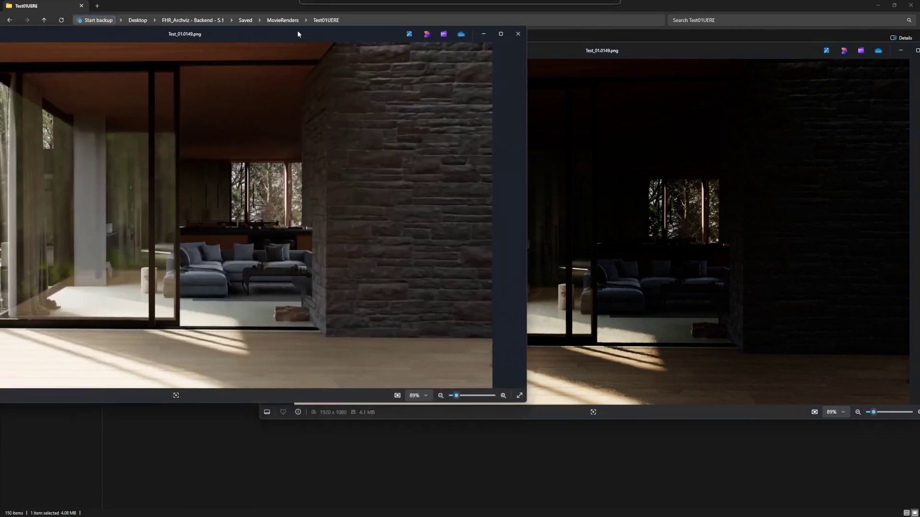
{"action": "left_click_drag", "start_coordinate": [297, 33], "coordinate": [414, 67]}
{"action": "left_click_drag", "start_coordinate": [565, 68], "coordinate": [3, 149]}
{"action": "left_click", "coordinate": [548, 125]}
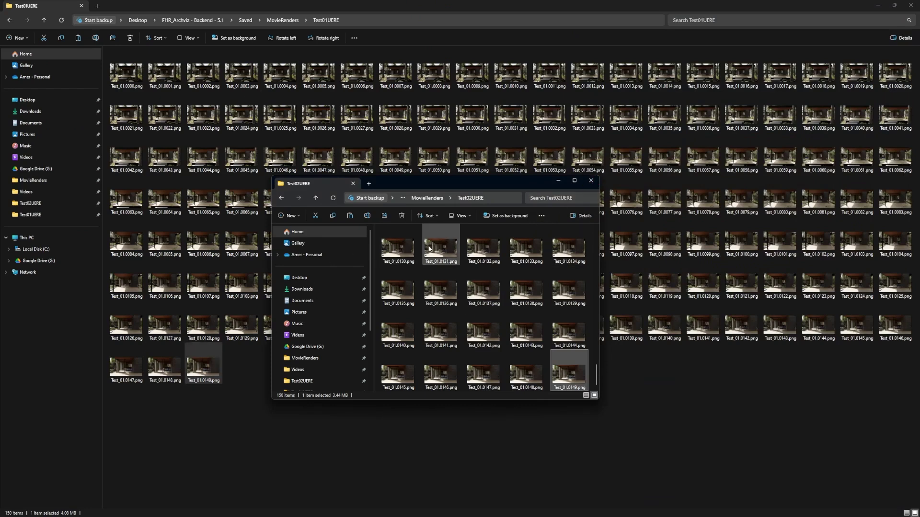
Launch Premiere Pro and reopen the Test02UERE folder in File Explorer
{"action": "left_click", "coordinate": [591, 181]}
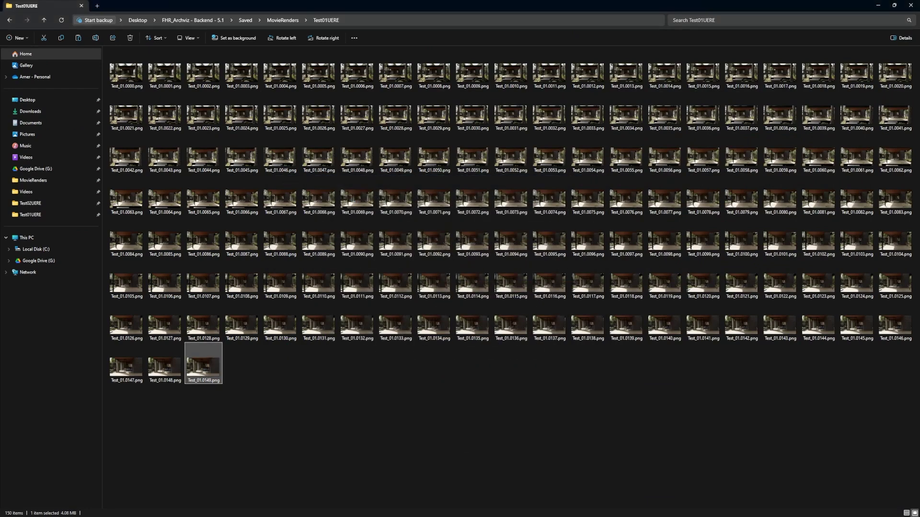
{"action": "left_click", "coordinate": [437, 509]}
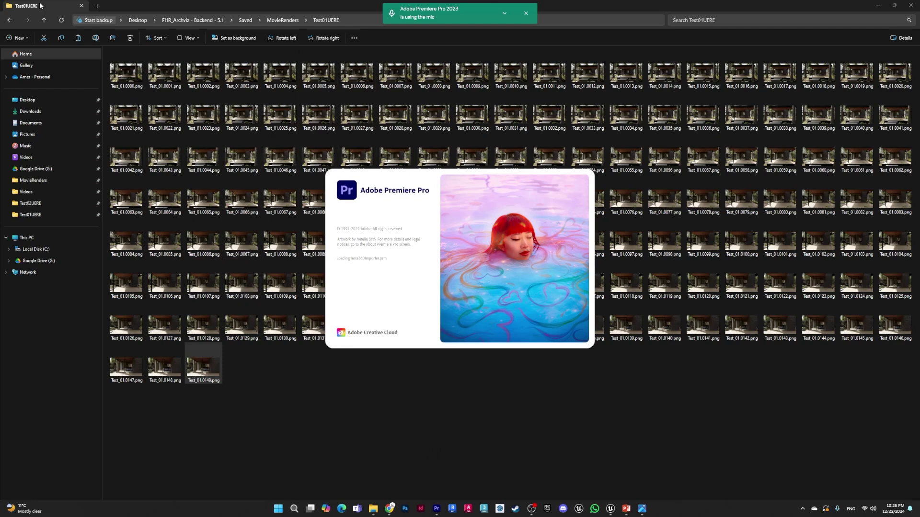
{"action": "left_click", "coordinate": [10, 21]}
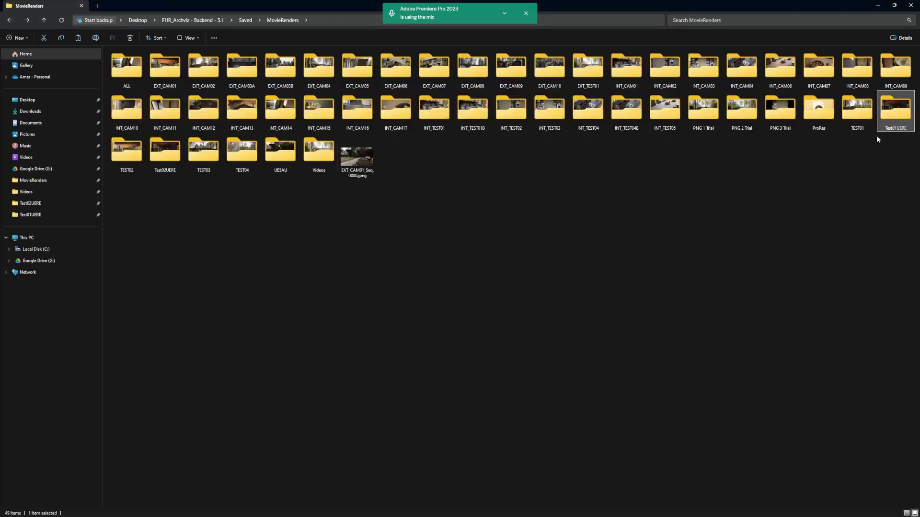
{"action": "double_click", "coordinate": [164, 154]}
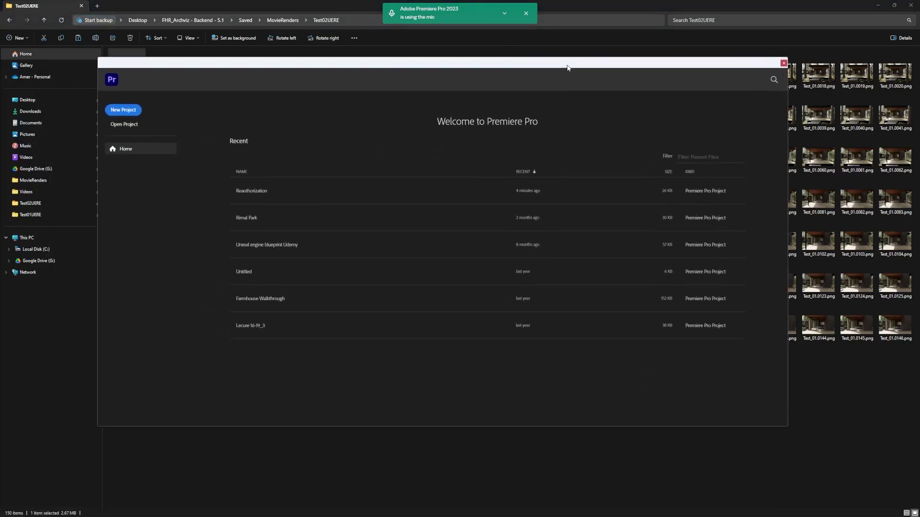
Create a new Premiere project named test02 in the Rimal Park Movie folder
{"action": "left_click", "coordinate": [123, 110]}
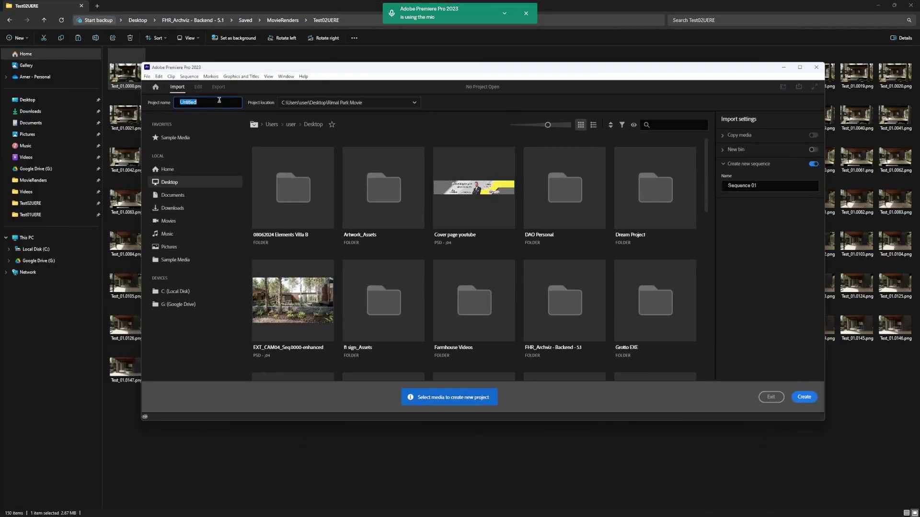
{"action": "type", "text": "test02"}
{"action": "left_click", "coordinate": [810, 397]}
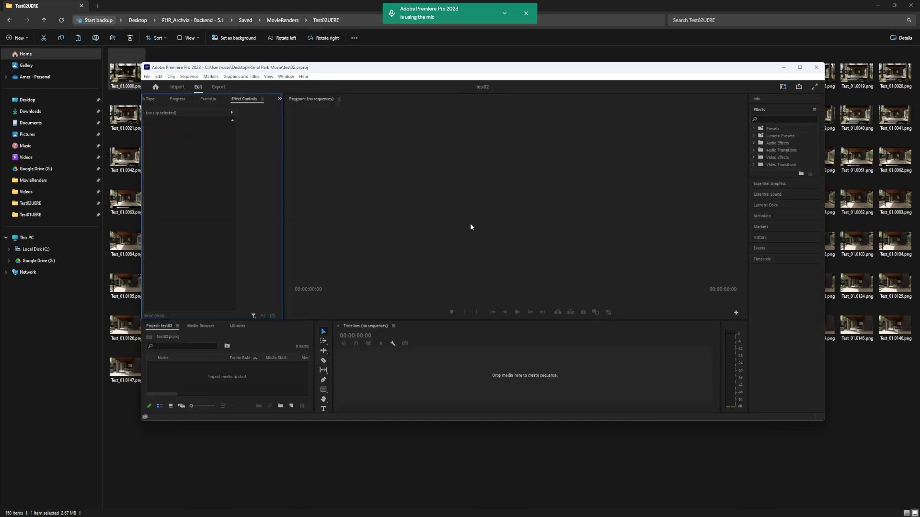
Import the Test02UERE frames as an image sequence starting at Test_01.0000.png
{"action": "left_click_drag", "start_coordinate": [451, 68], "coordinate": [438, 58]}
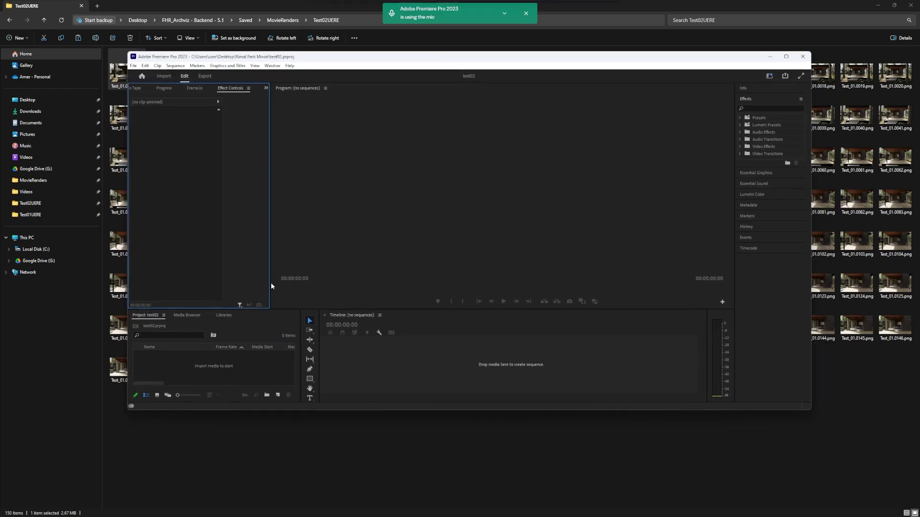
{"action": "right_click", "coordinate": [198, 367]}
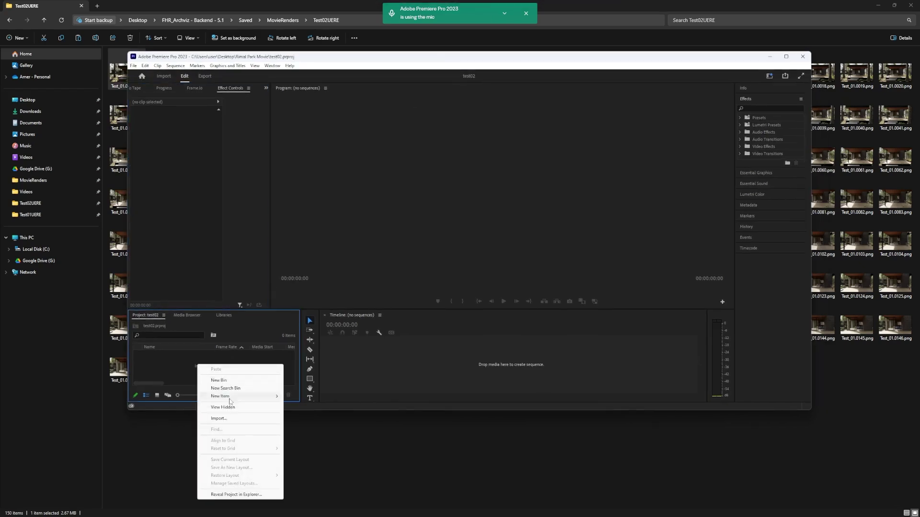
{"action": "left_click", "coordinate": [233, 419]}
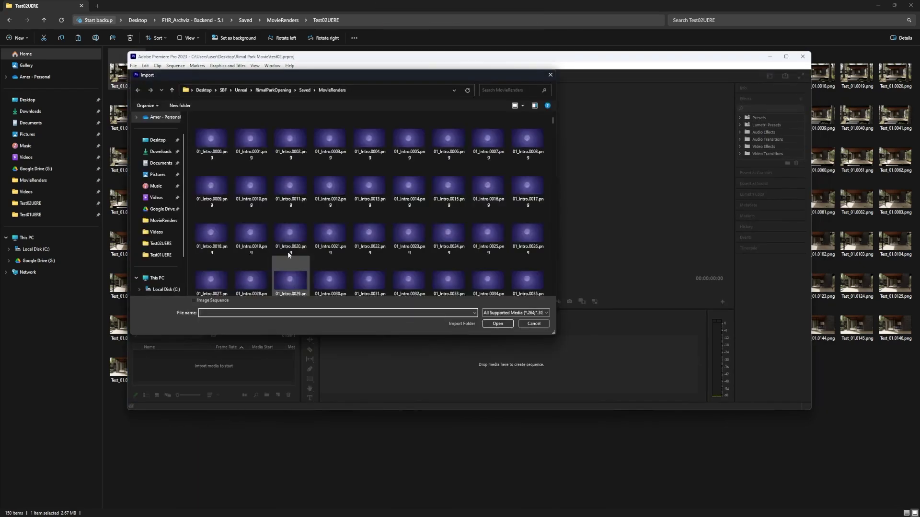
{"action": "left_click", "coordinate": [444, 21]}
{"action": "key", "text": "ctrl+c"}
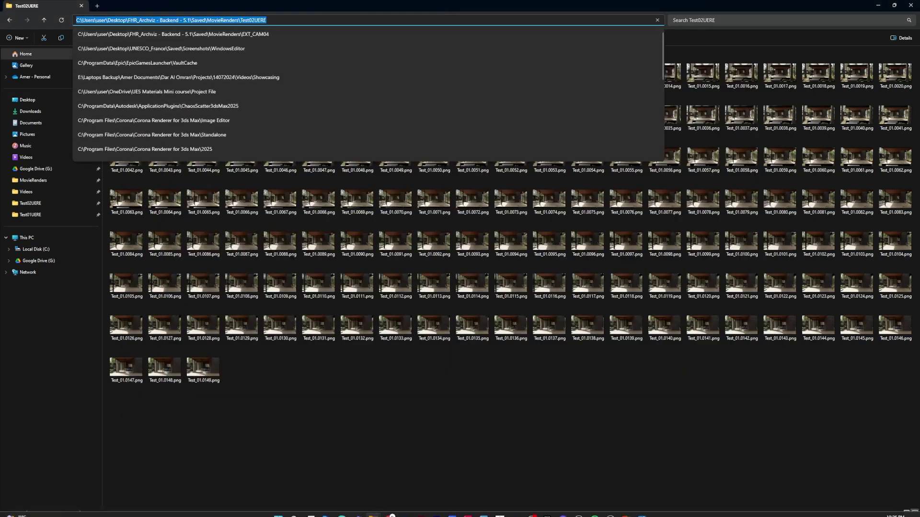
{"action": "left_click", "coordinate": [436, 509]}
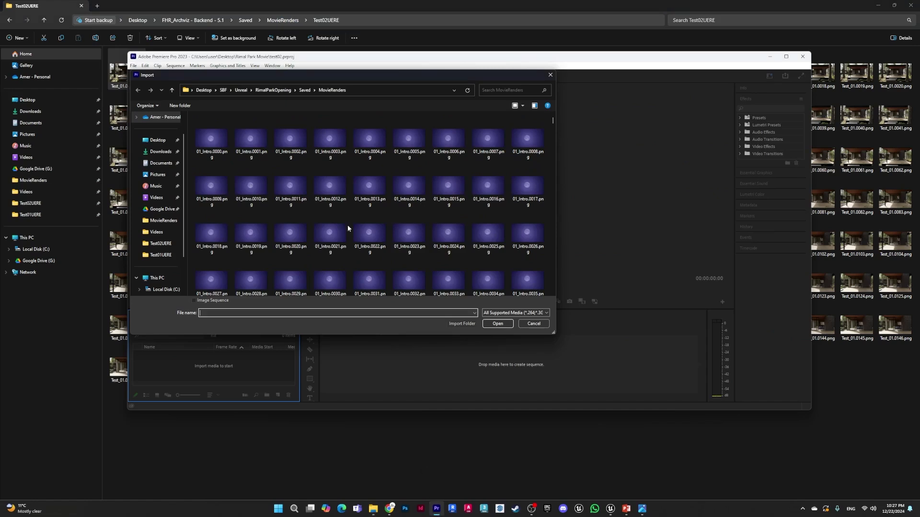
{"action": "left_click", "coordinate": [368, 90]}
{"action": "key", "text": "ctrl+v"}
{"action": "key", "text": "Return"}
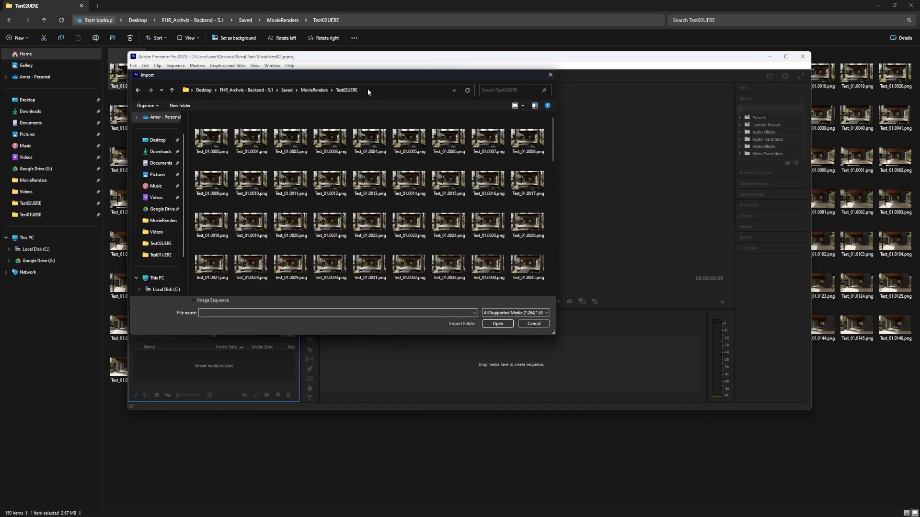
{"action": "left_click", "coordinate": [211, 140]}
{"action": "left_click", "coordinate": [194, 301]}
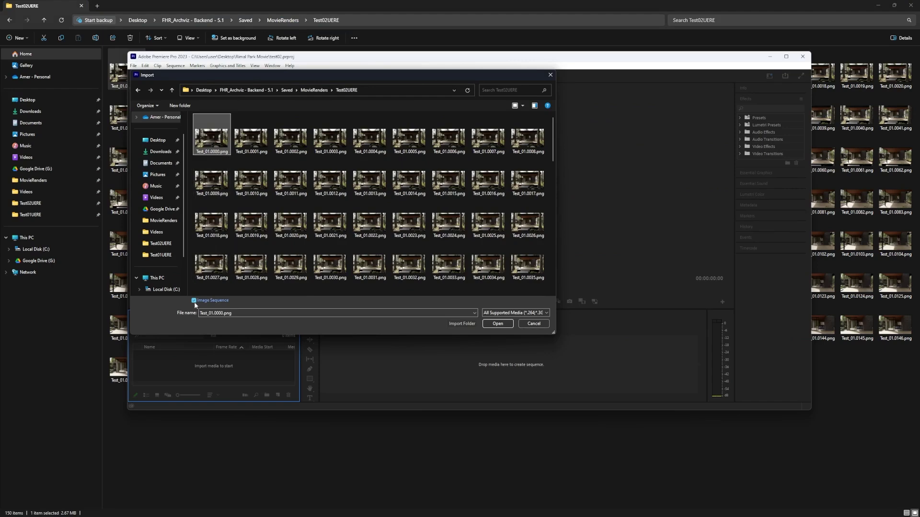
{"action": "left_click", "coordinate": [502, 323]}
Drag the clip to the timeline to create a Test_01.0000 sequence and play it
{"action": "left_click", "coordinate": [178, 357]}
{"action": "left_click", "coordinate": [219, 358]}
{"action": "left_click_drag", "start_coordinate": [207, 358], "coordinate": [354, 362]}
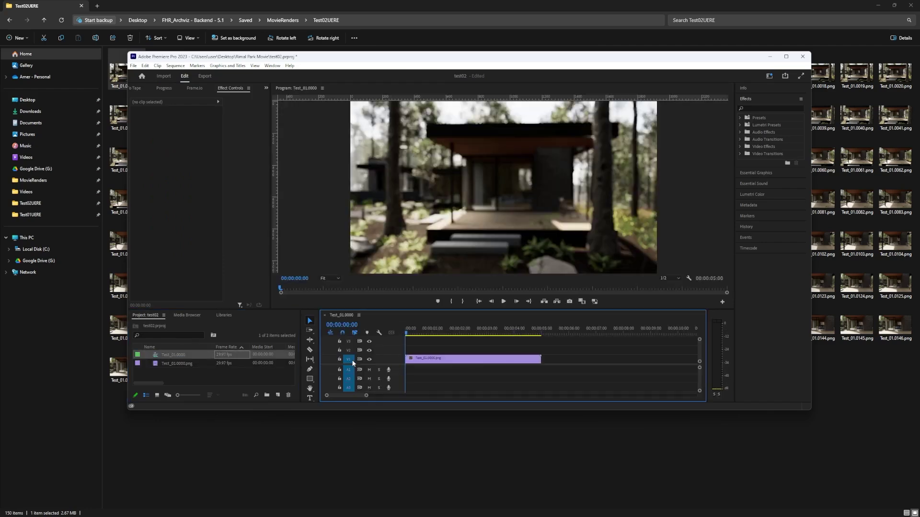
{"action": "left_click", "coordinate": [504, 301]}
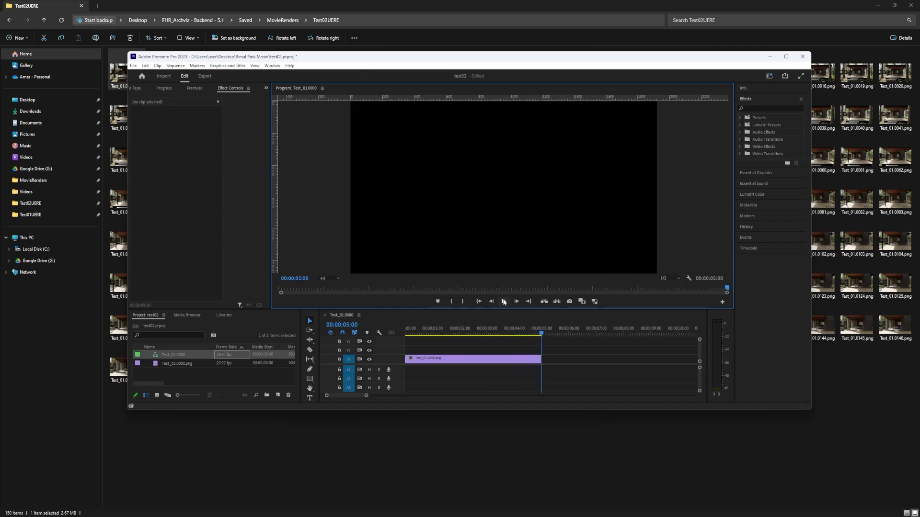
Export the Test_01.0000 sequence from File > Export > Media as an H.264 Test_01.mp4 on the Desktop
{"action": "left_click", "coordinate": [133, 66]}
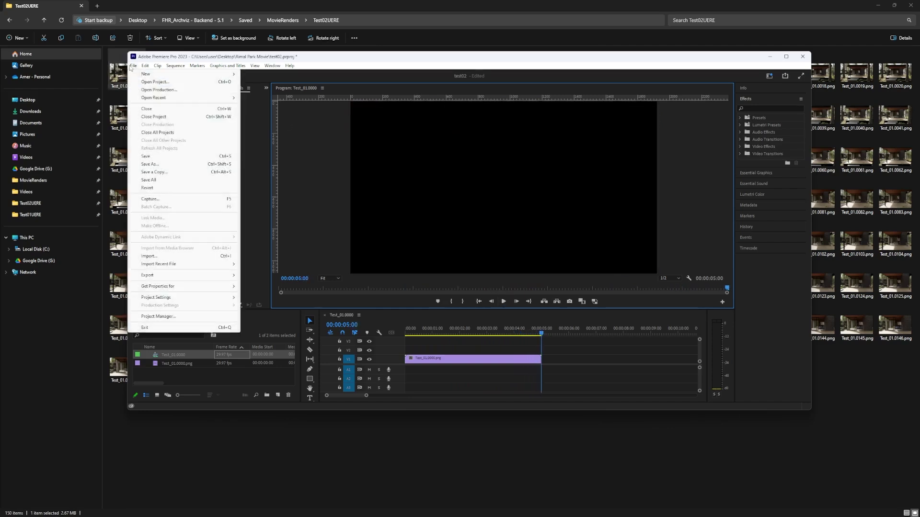
{"action": "mouse_move", "coordinate": [173, 276]}
{"action": "left_click", "coordinate": [296, 275]}
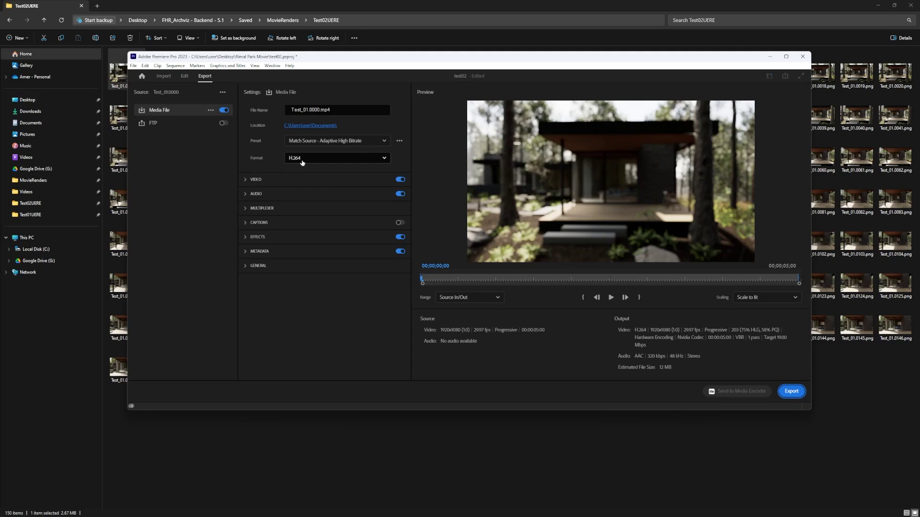
{"action": "left_click", "coordinate": [319, 128]}
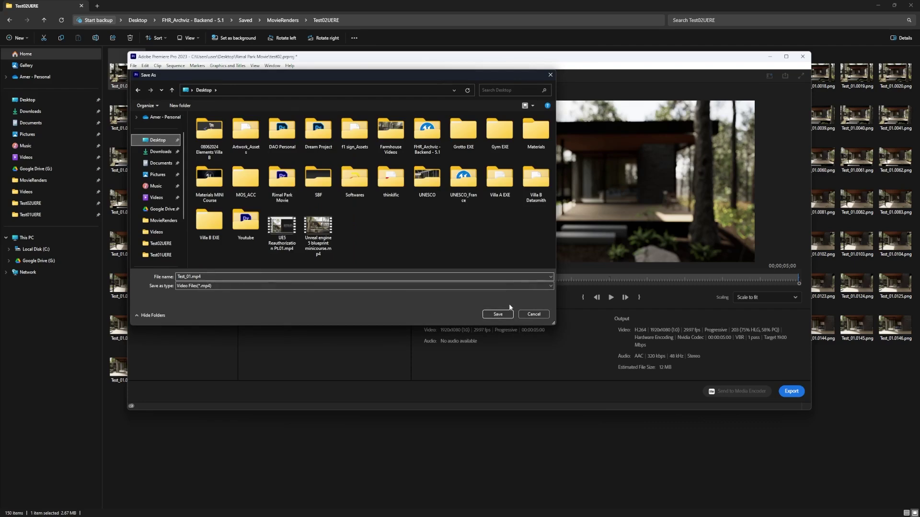
{"action": "left_click", "coordinate": [502, 314]}
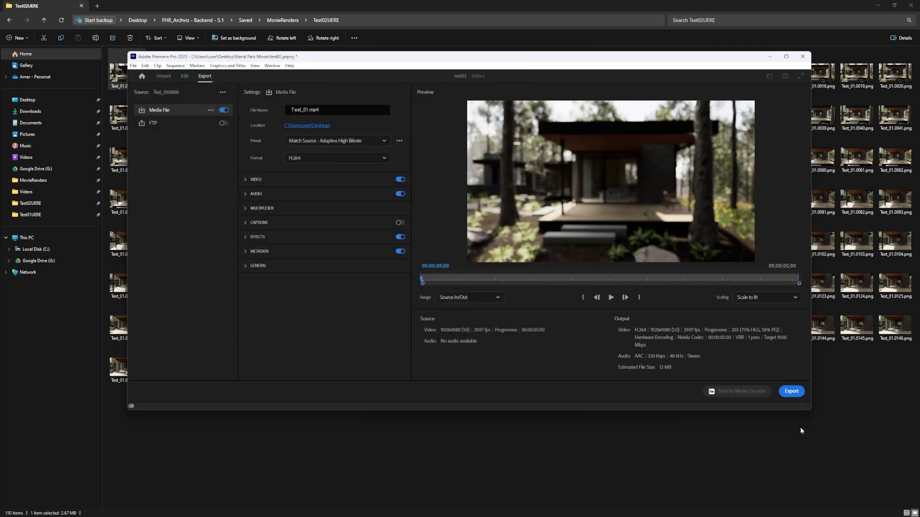
{"action": "left_click", "coordinate": [788, 392]}
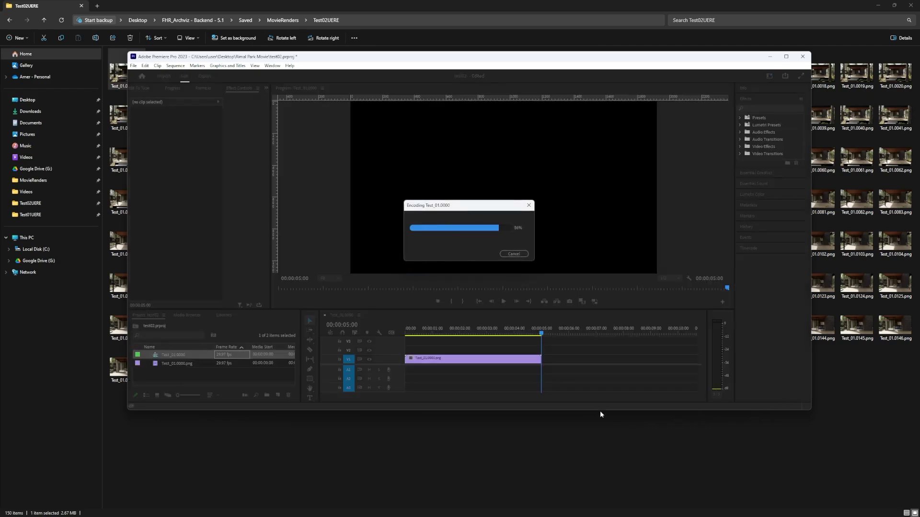
Clear Premiere, the folder window, the photo viewer and Unreal away, then play Test_01.mp4 from the desktop
{"action": "left_click", "coordinate": [770, 56]}
{"action": "key", "text": "alt+d"}
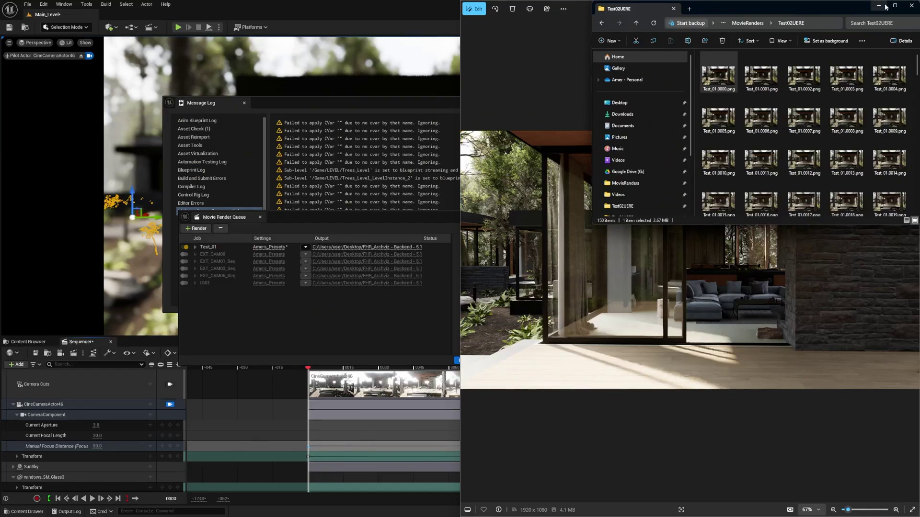
{"action": "left_click", "coordinate": [880, 5]}
{"action": "left_click", "coordinate": [816, 138]}
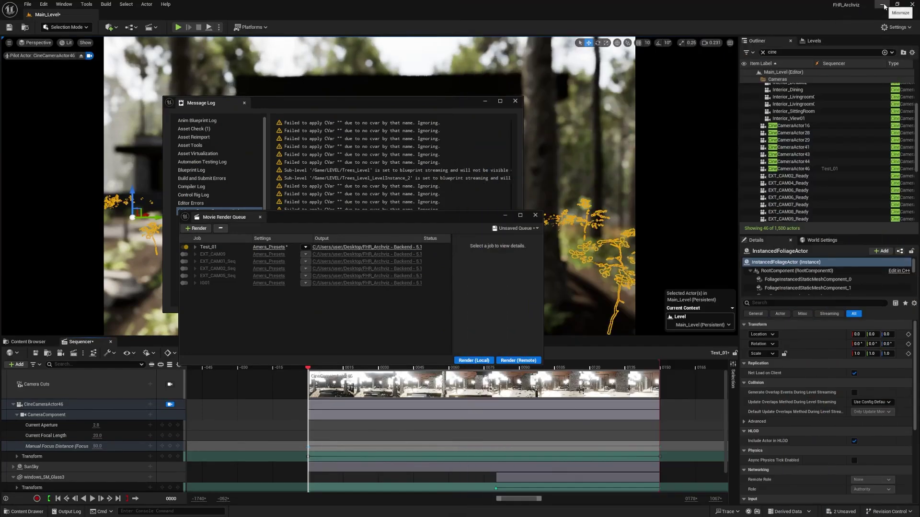
{"action": "left_click", "coordinate": [882, 5]}
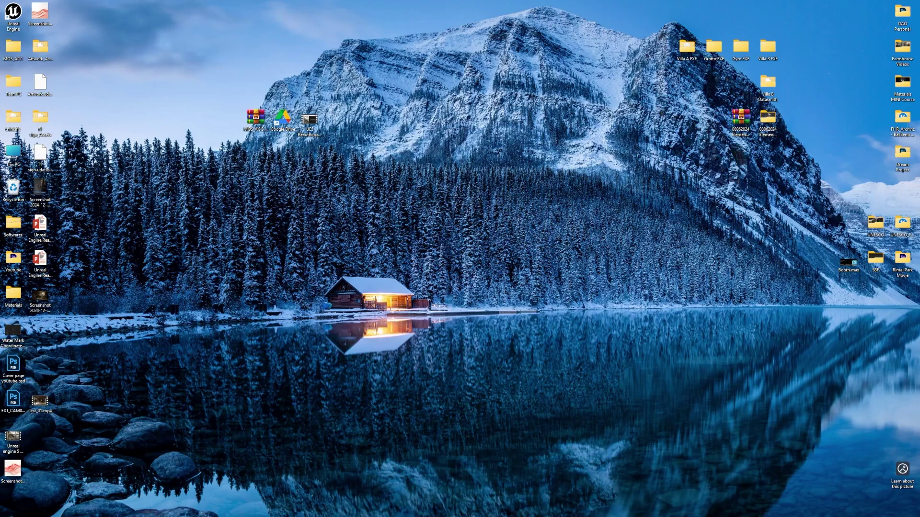
{"action": "double_click", "coordinate": [40, 402]}
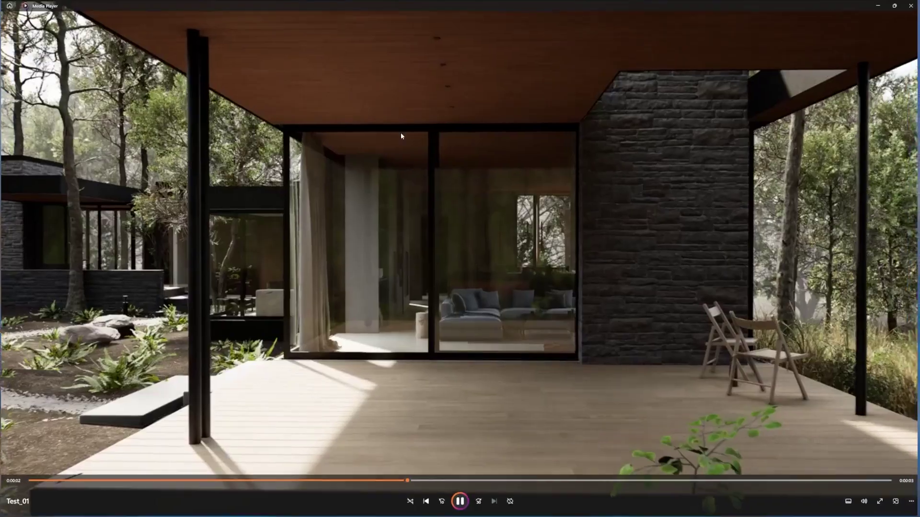